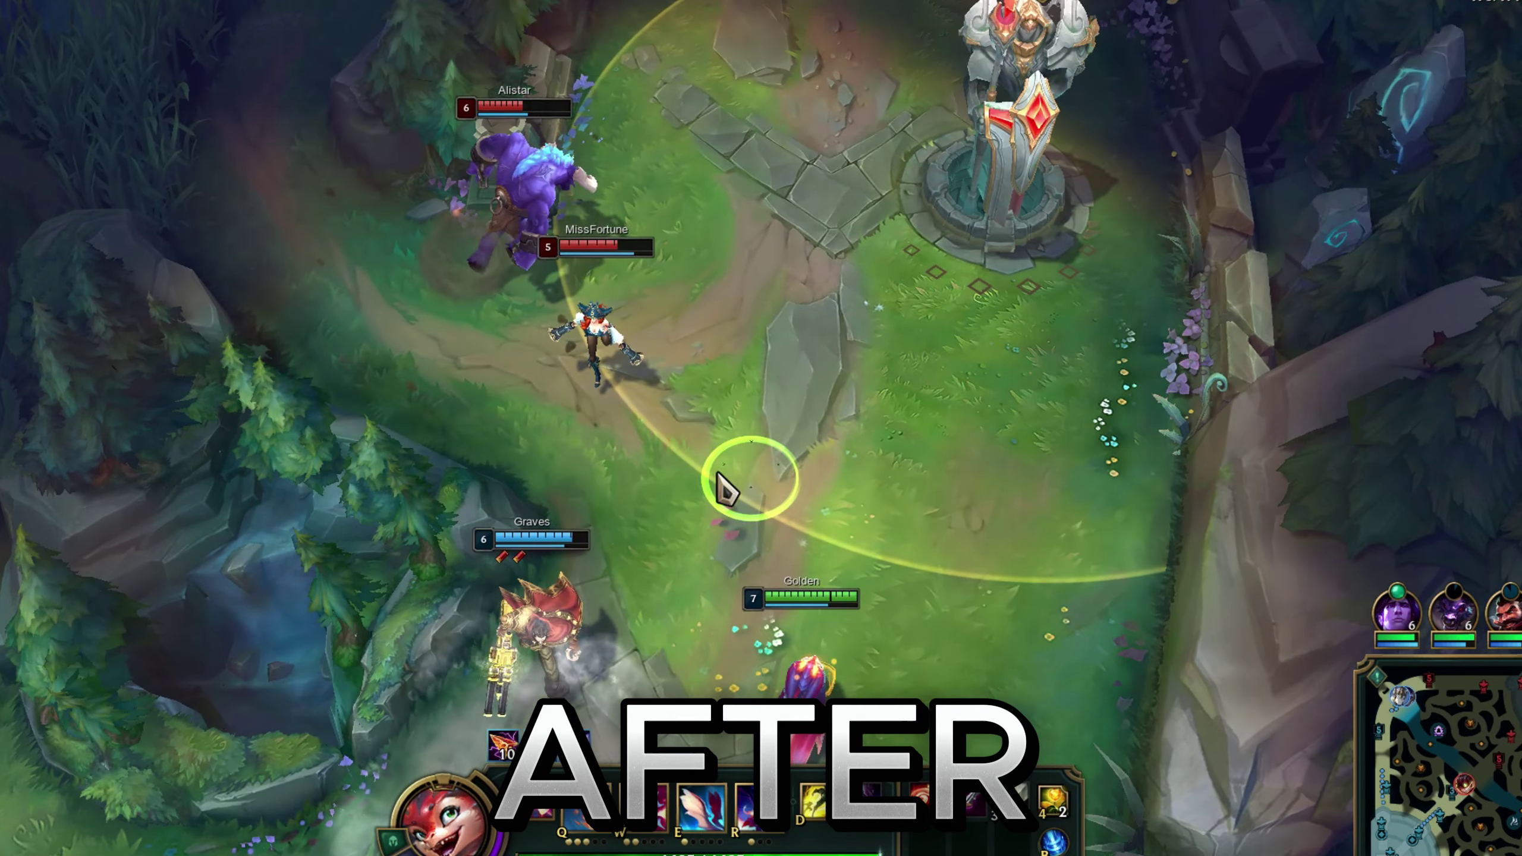
key(r)
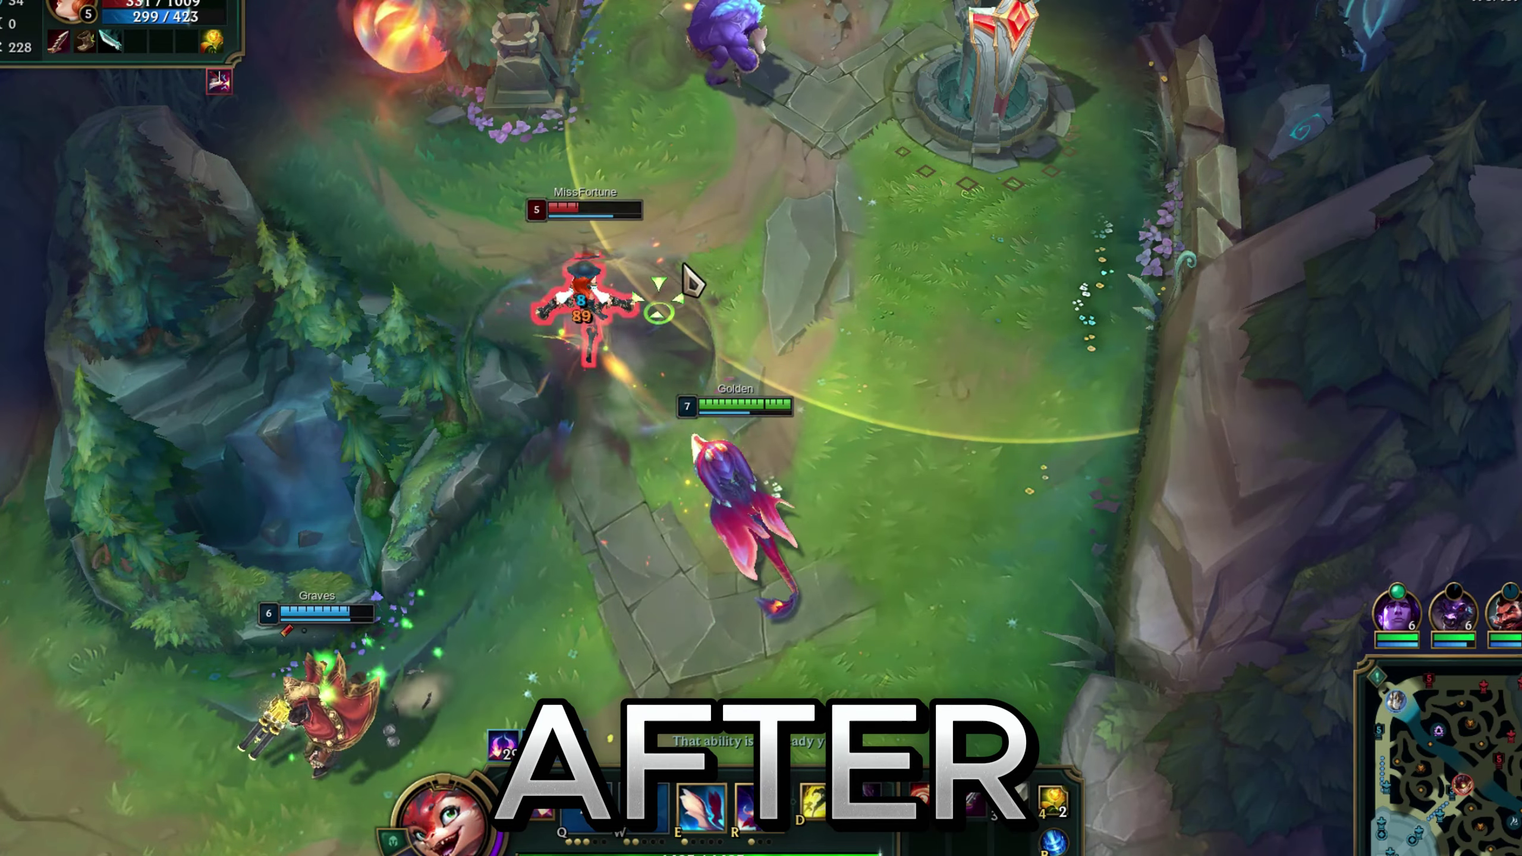
right_click(623, 227)
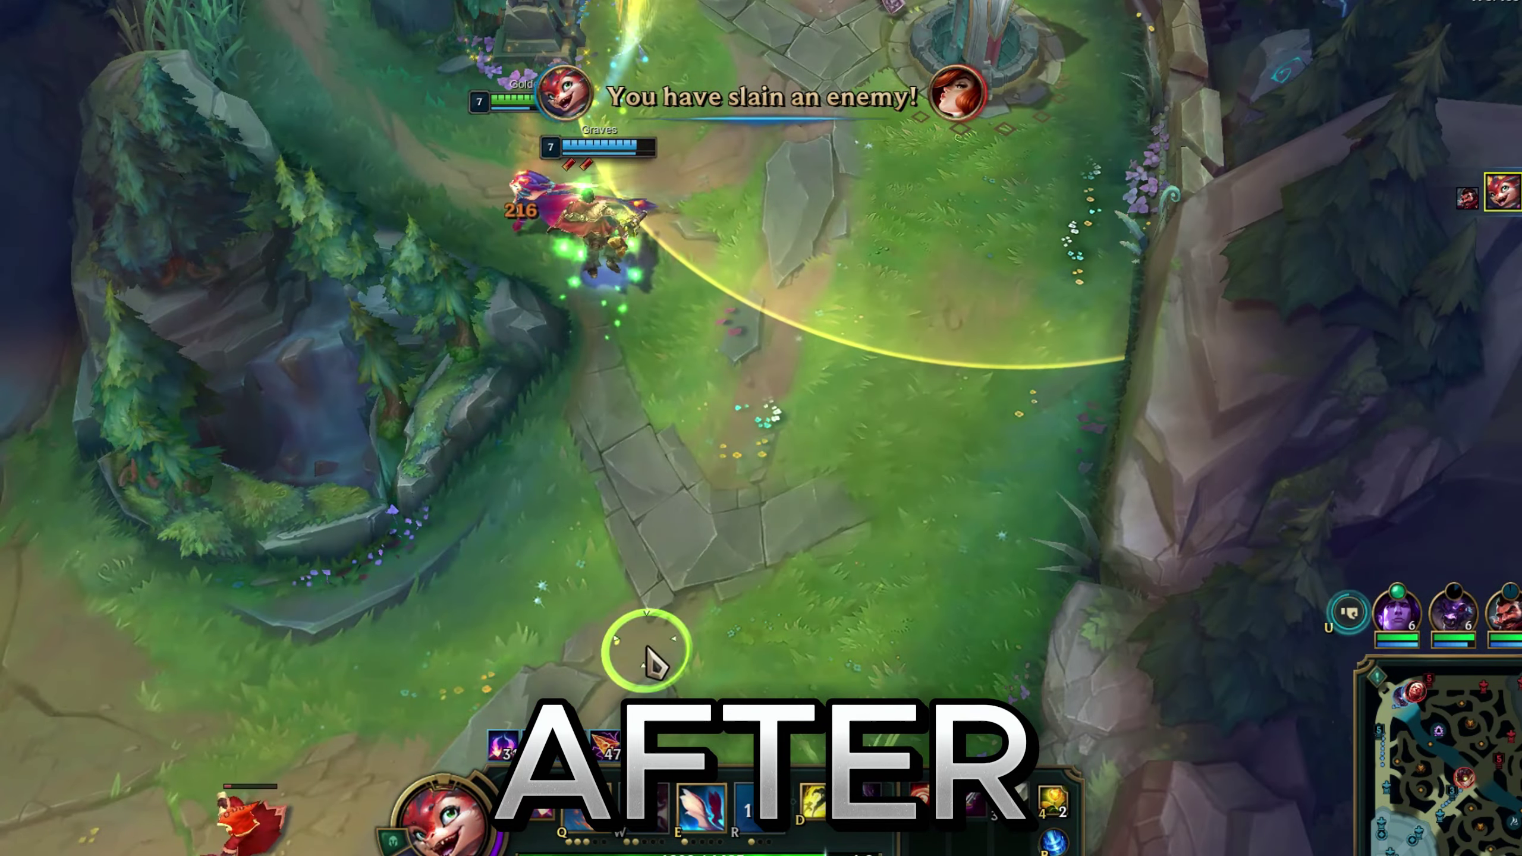
right_click(771, 688)
right_click(400, 584)
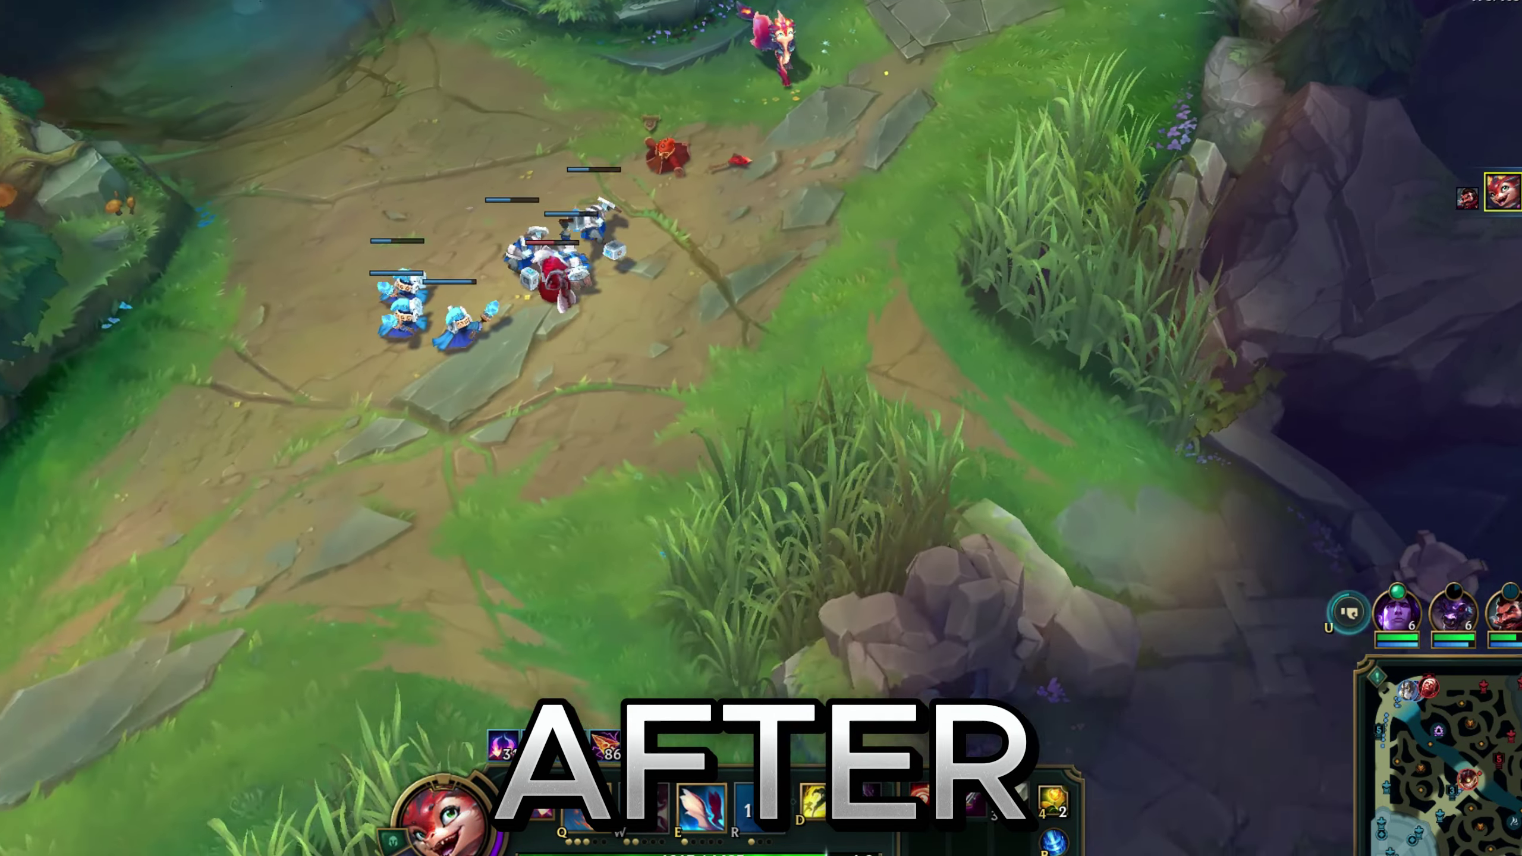
right_click(509, 516)
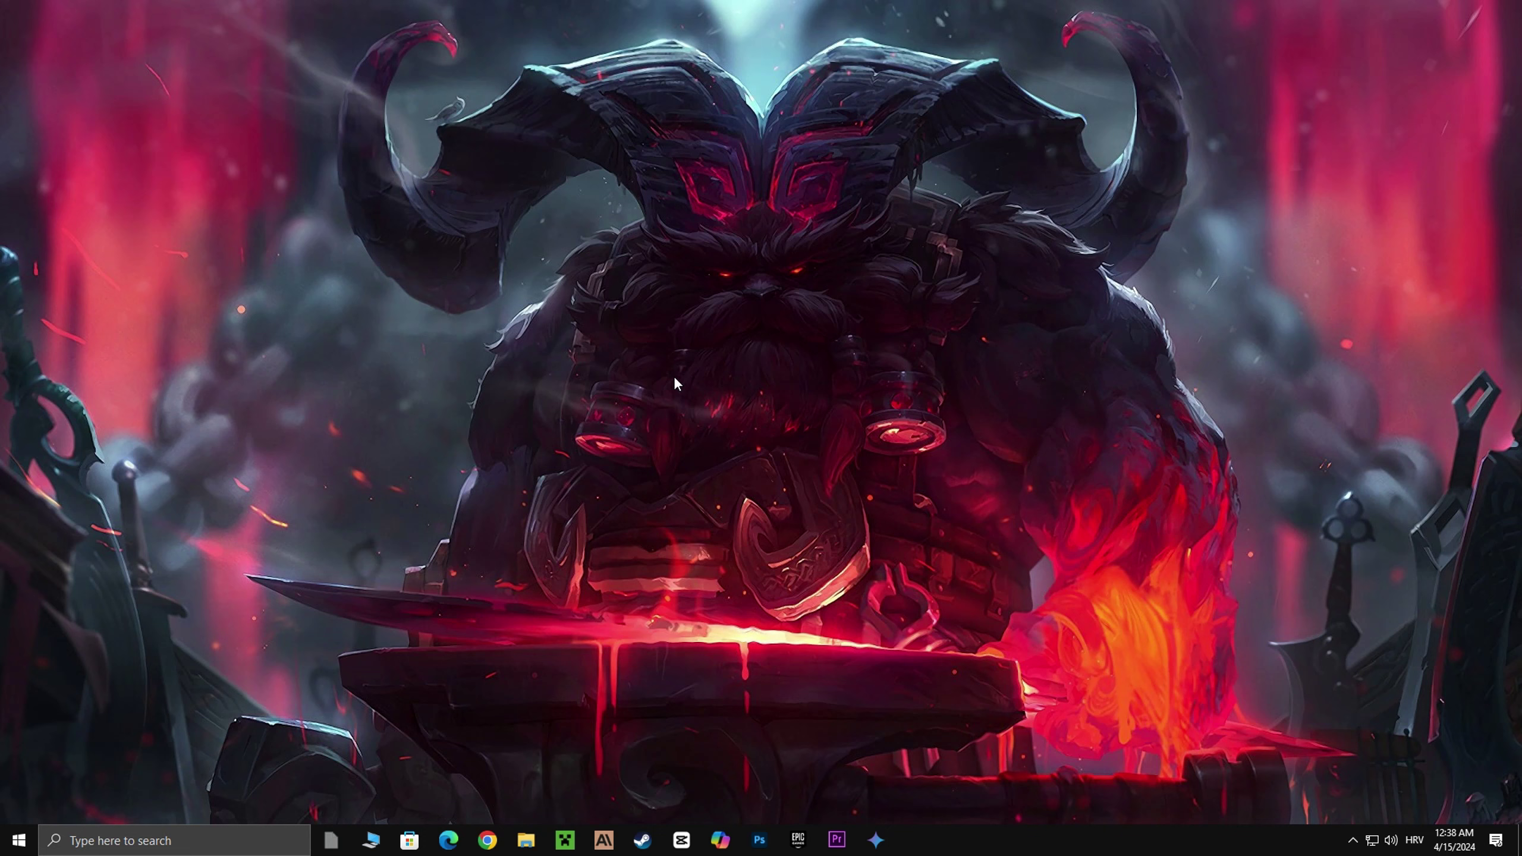
Open the League of Legends installation folder inside Riot Games on Local Disk (C:).
click(377, 838)
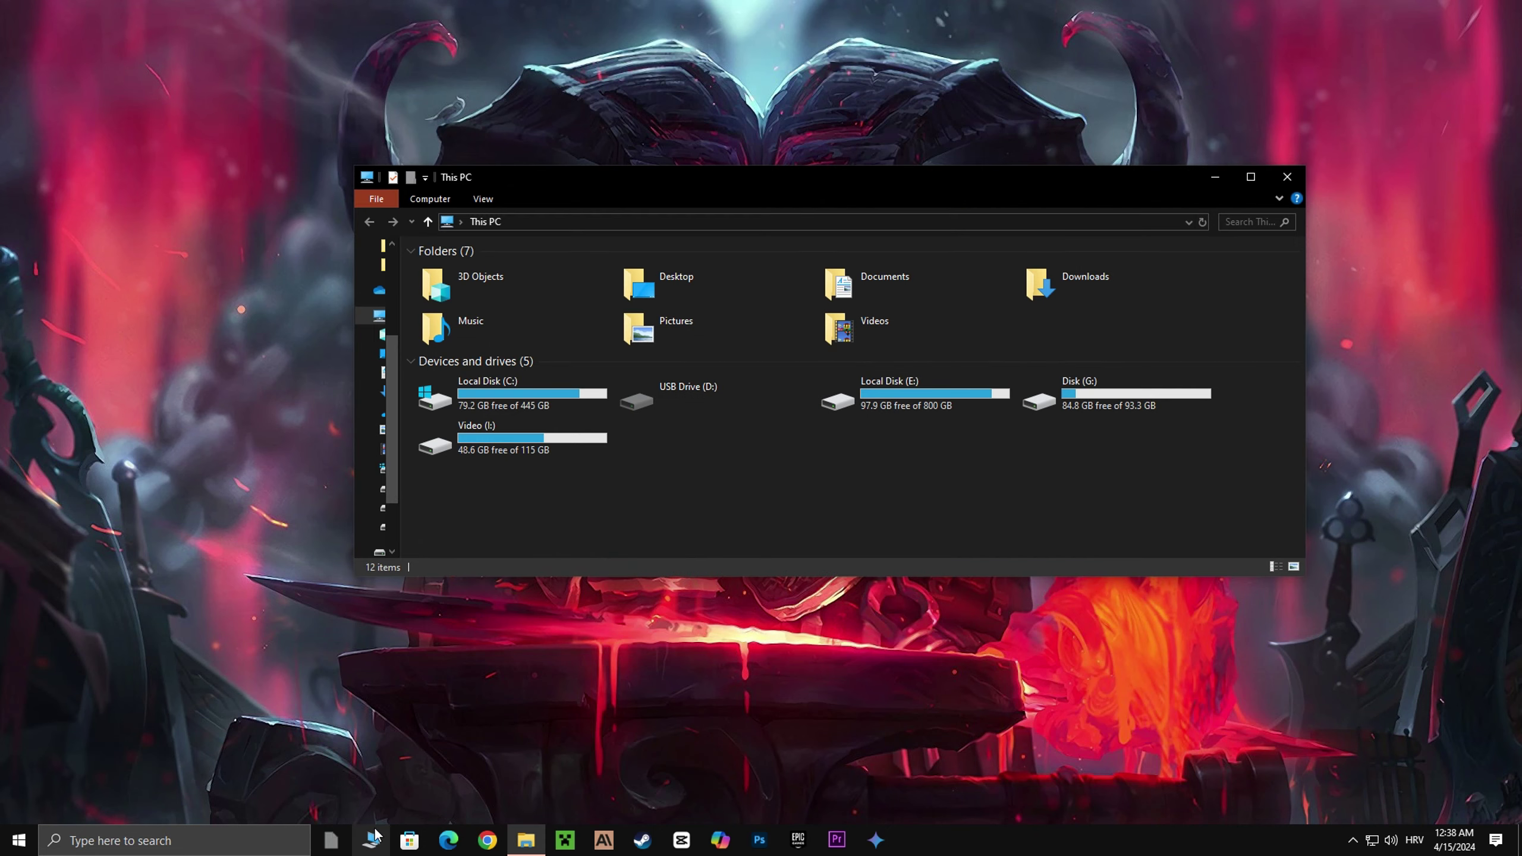
double_click(494, 402)
scroll(466, 424, down, 8)
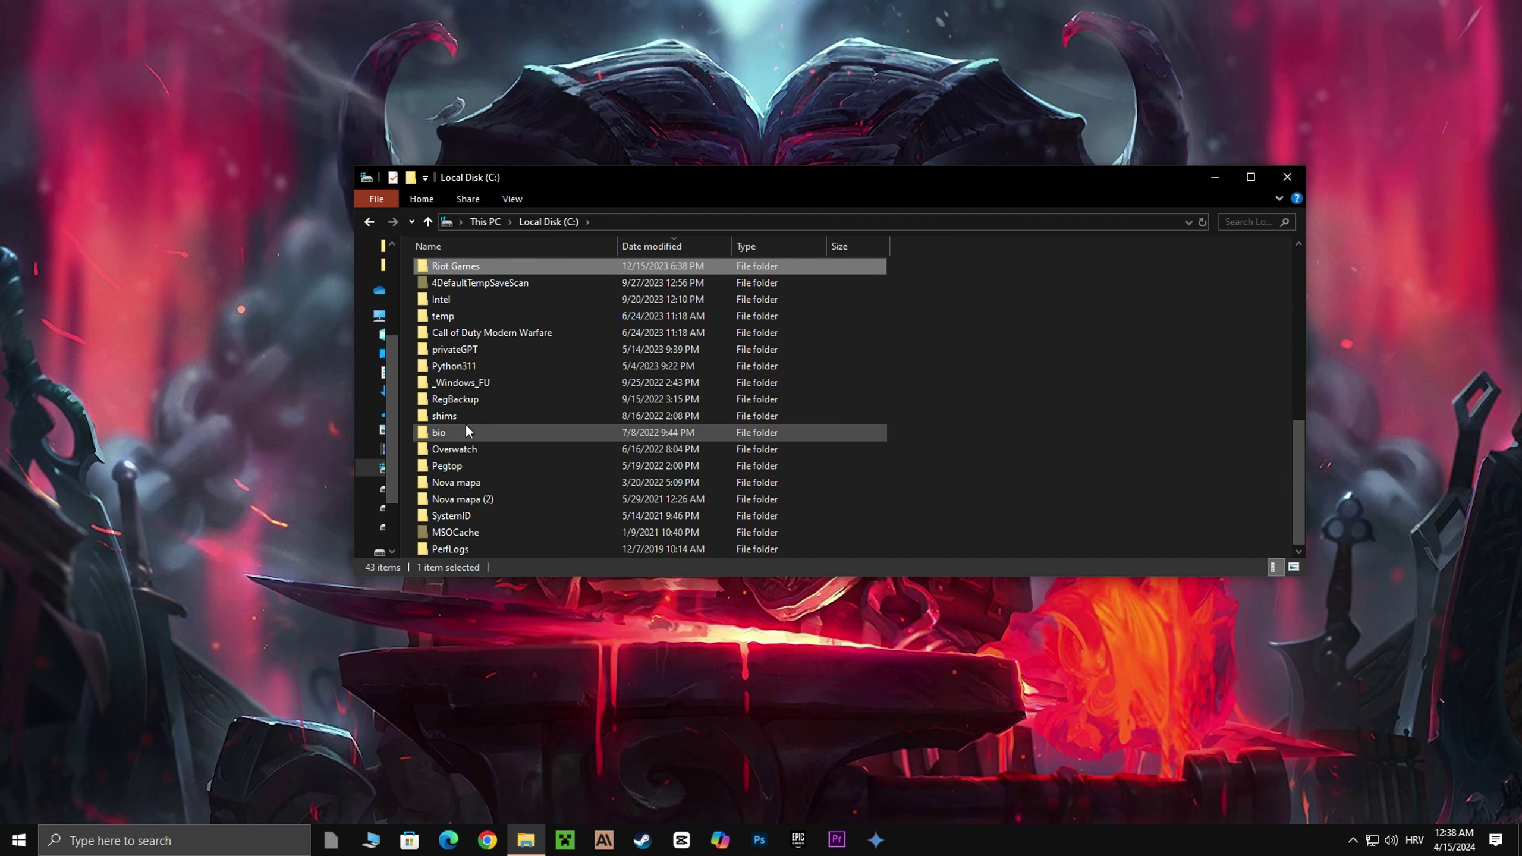
click(457, 265)
double_click(454, 268)
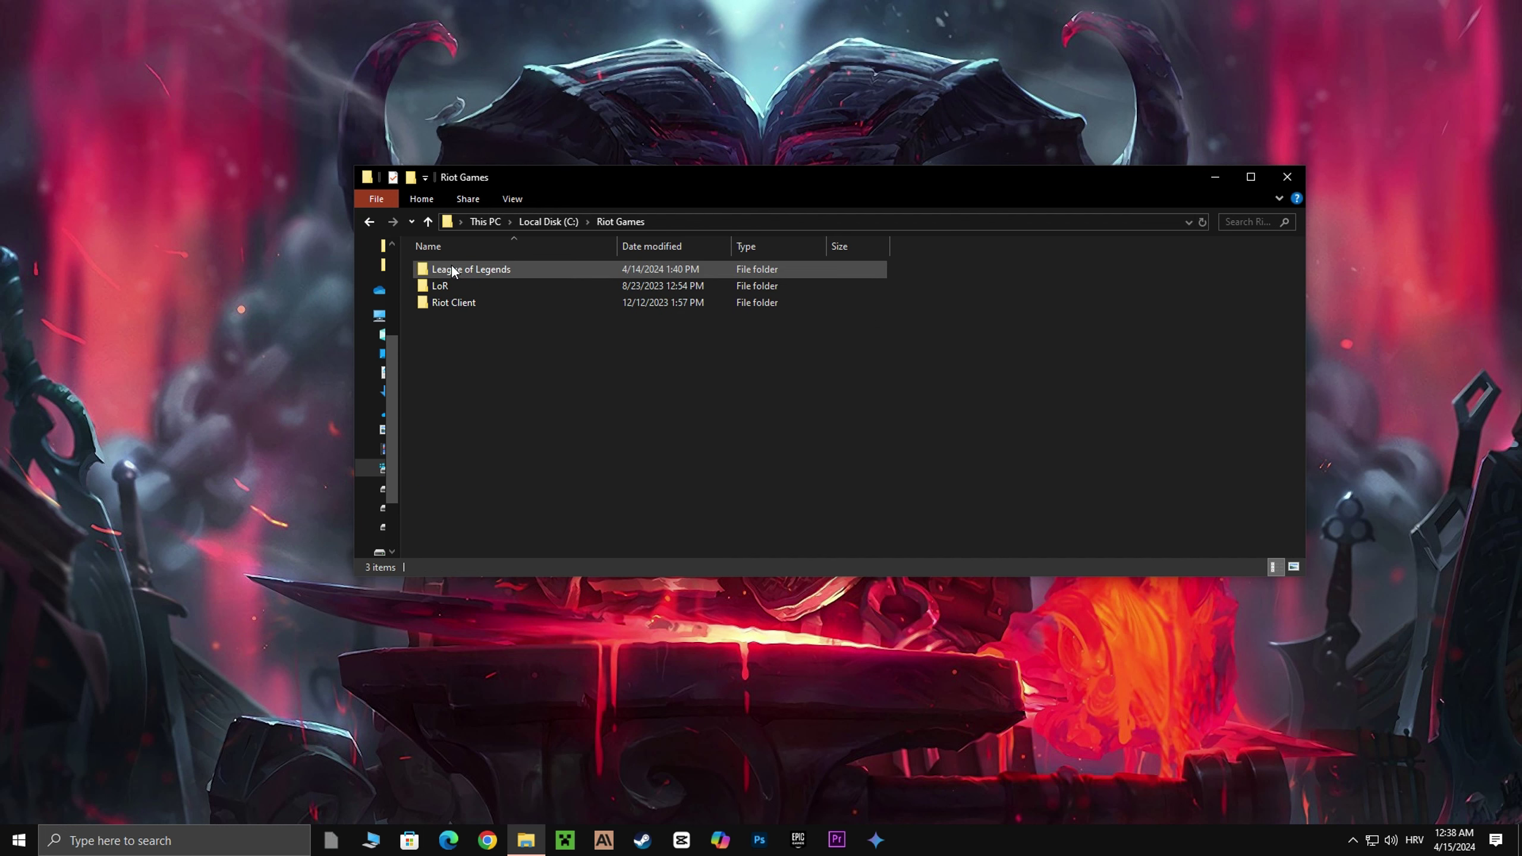
double_click(478, 268)
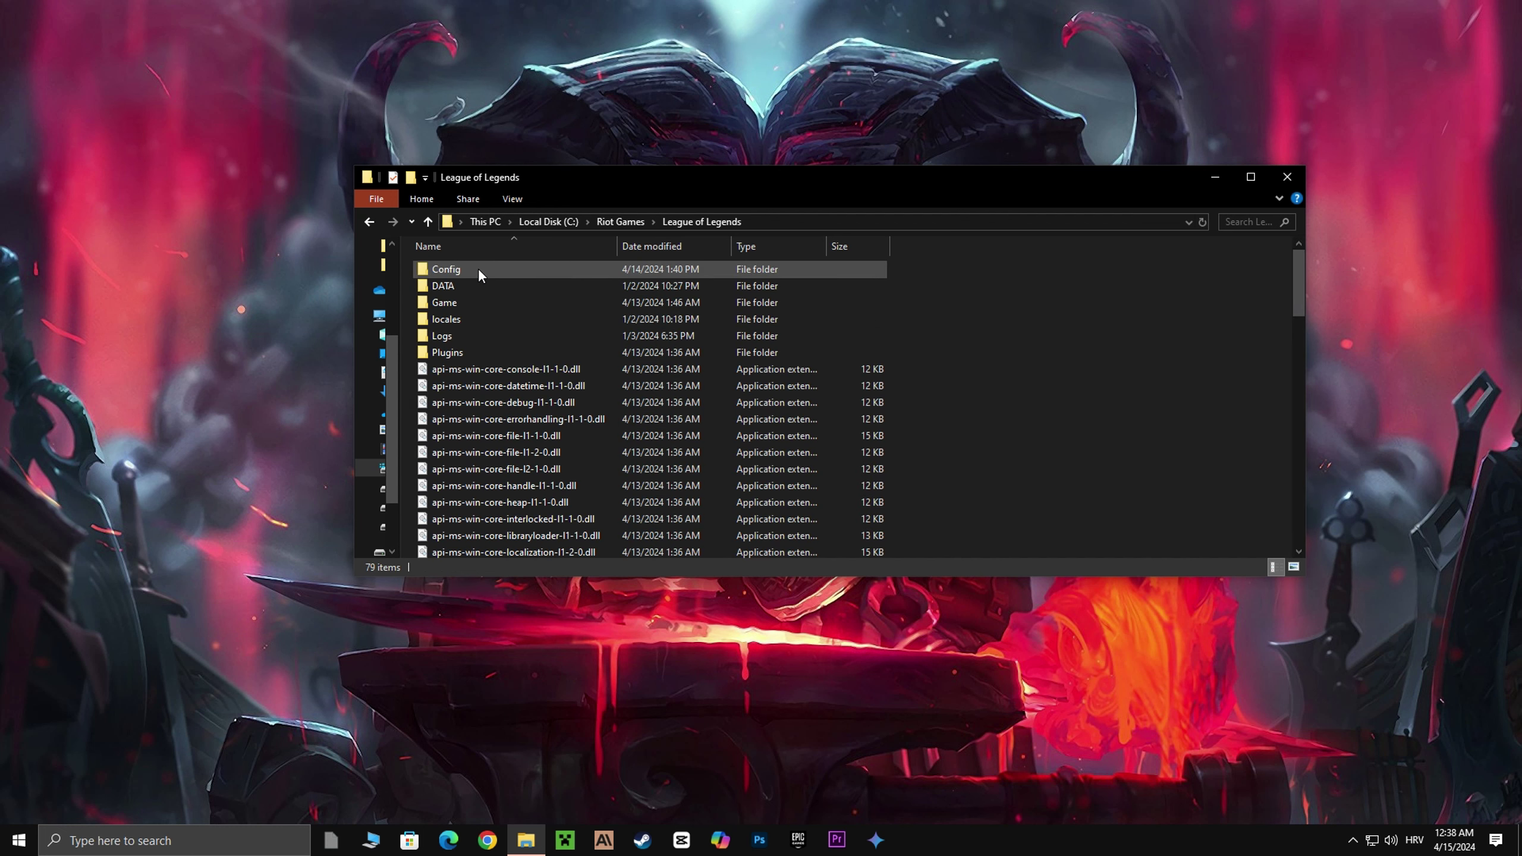
Disable fullscreen optimizations for all users in the compatibility properties of LeagueClient.exe.
scroll(475, 360, down, 3)
scroll(476, 379, up, 3)
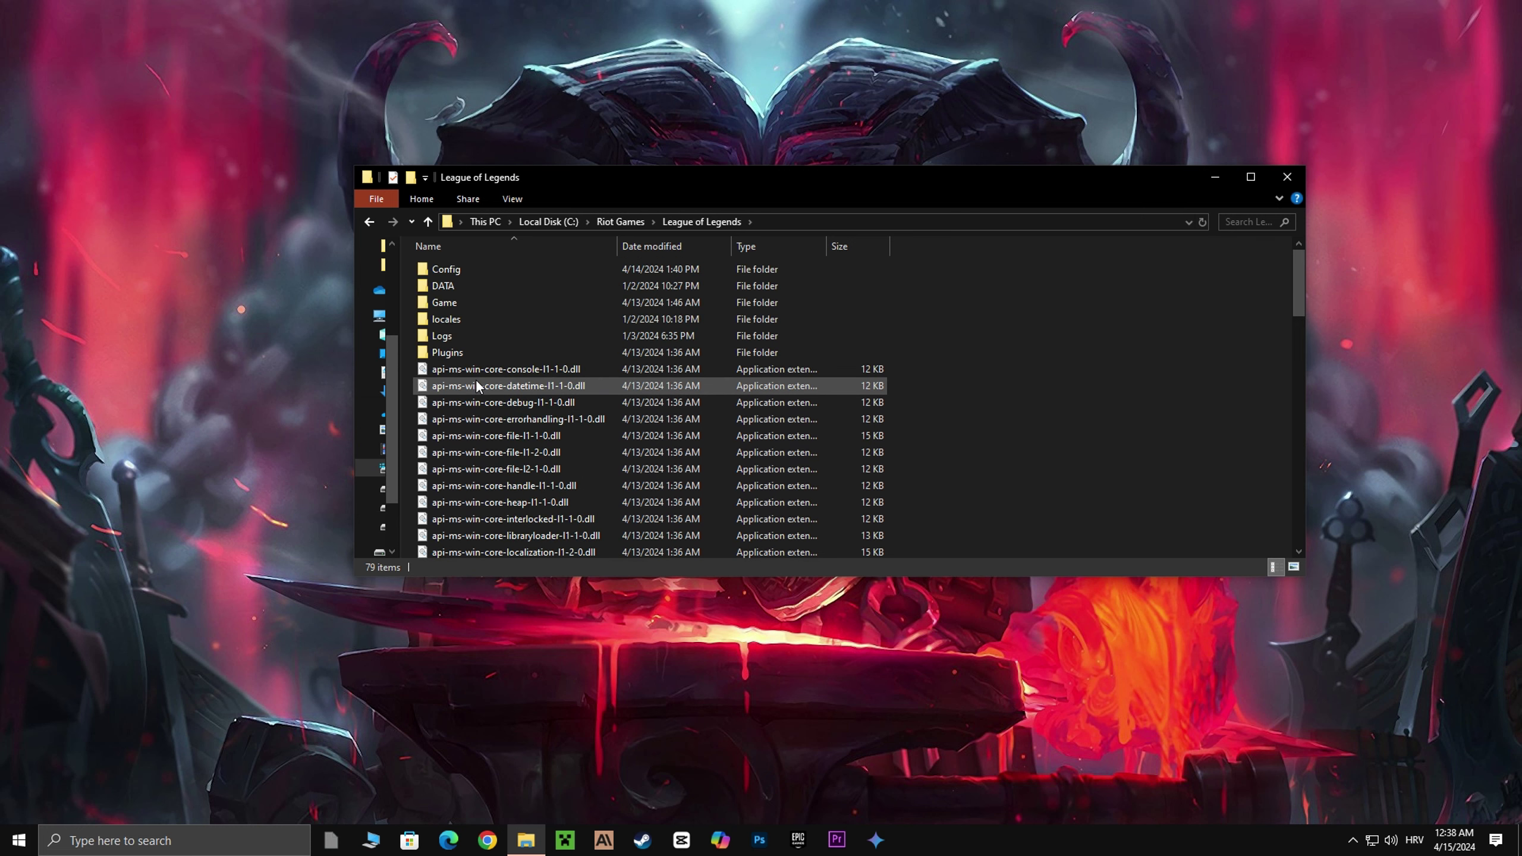
click(464, 246)
click(461, 245)
scroll(473, 336, down, 13)
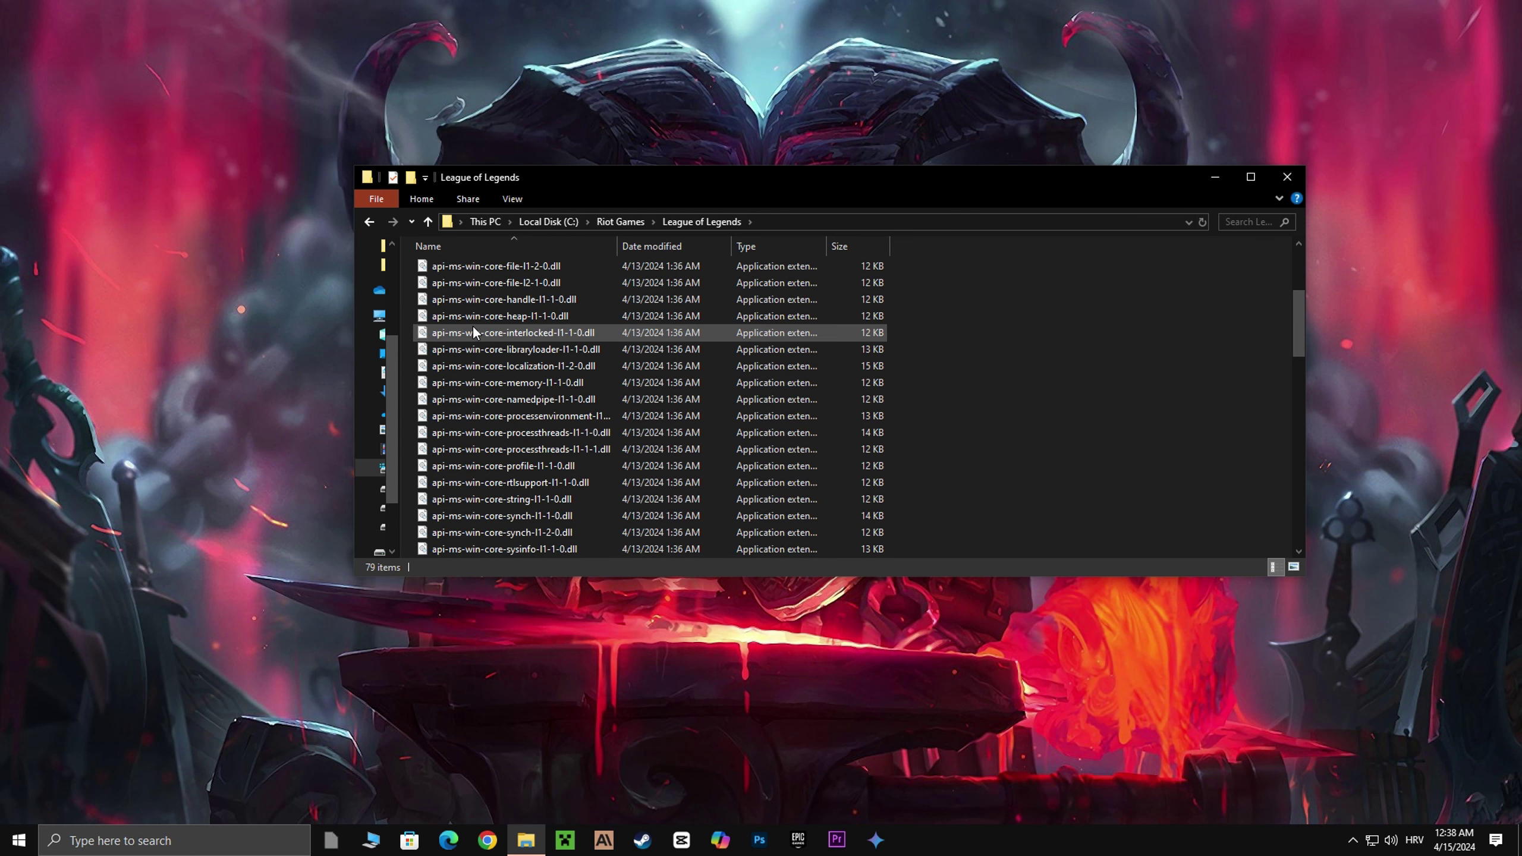
scroll(474, 343, down, 2)
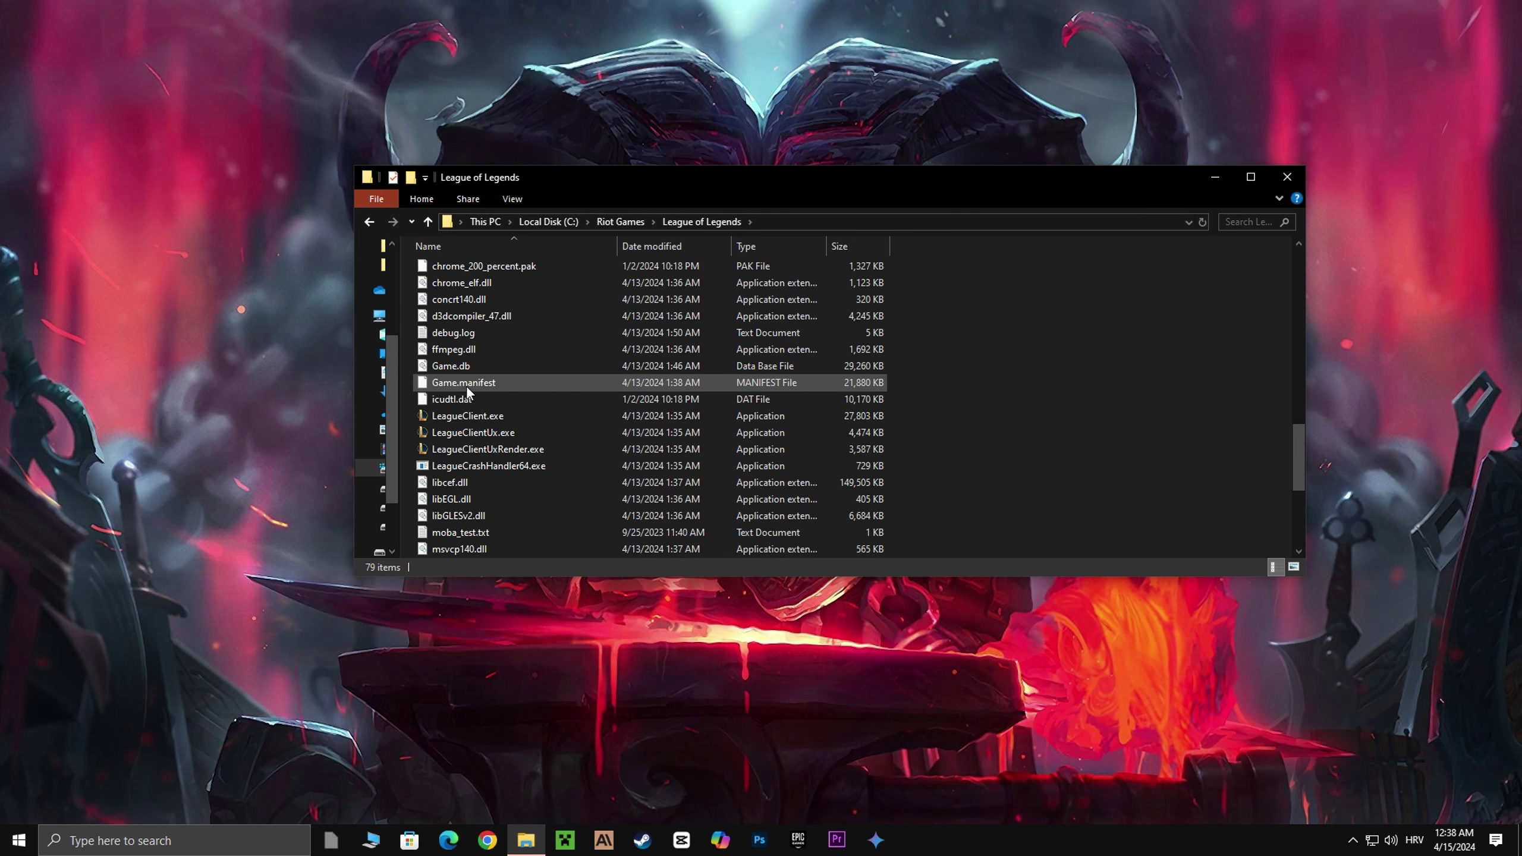
click(445, 417)
right_click(445, 417)
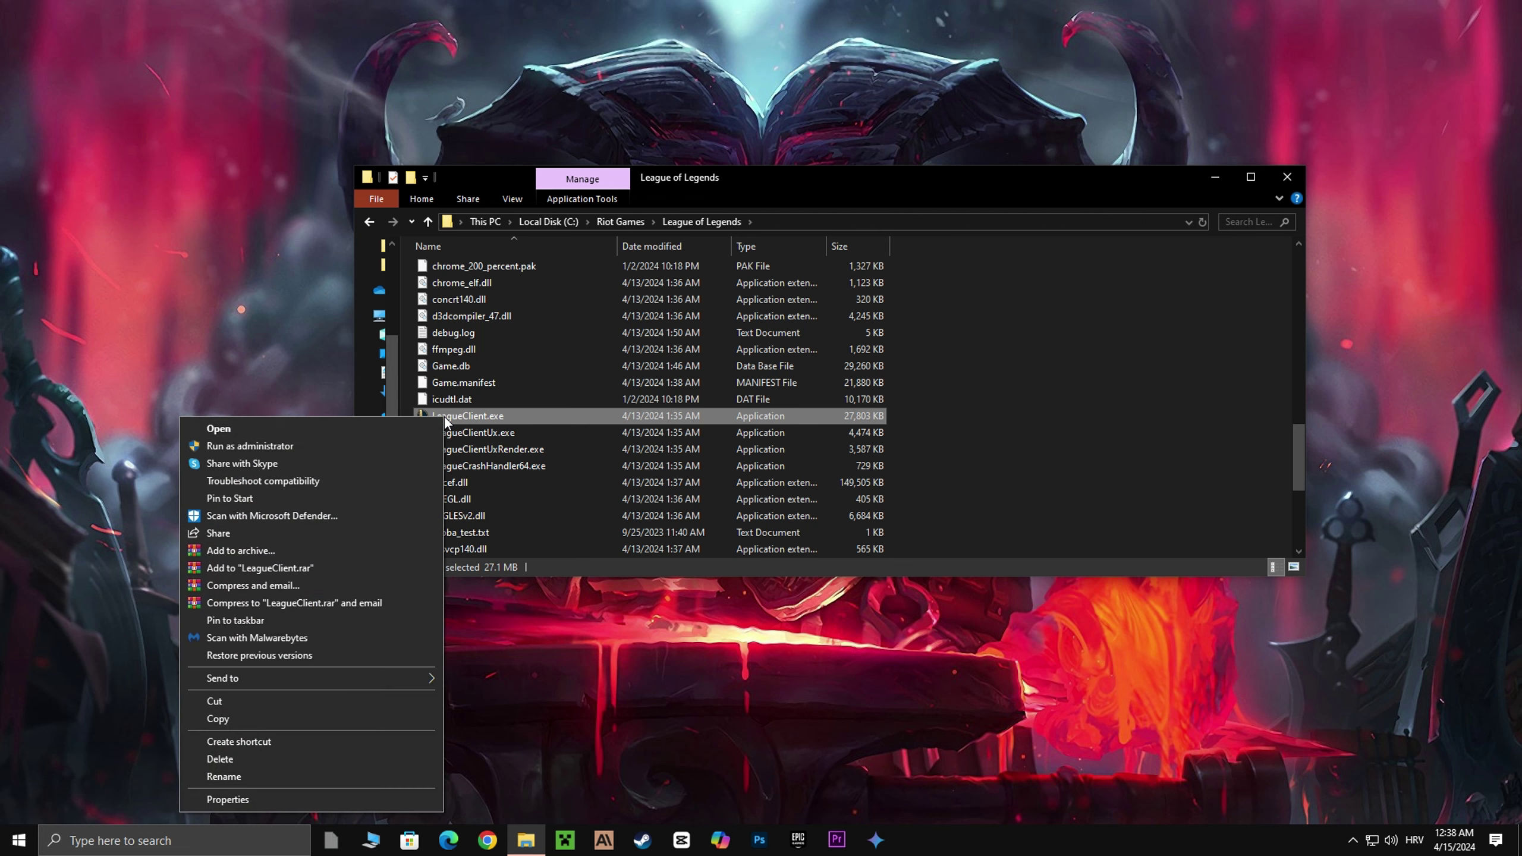
click(268, 797)
click(591, 439)
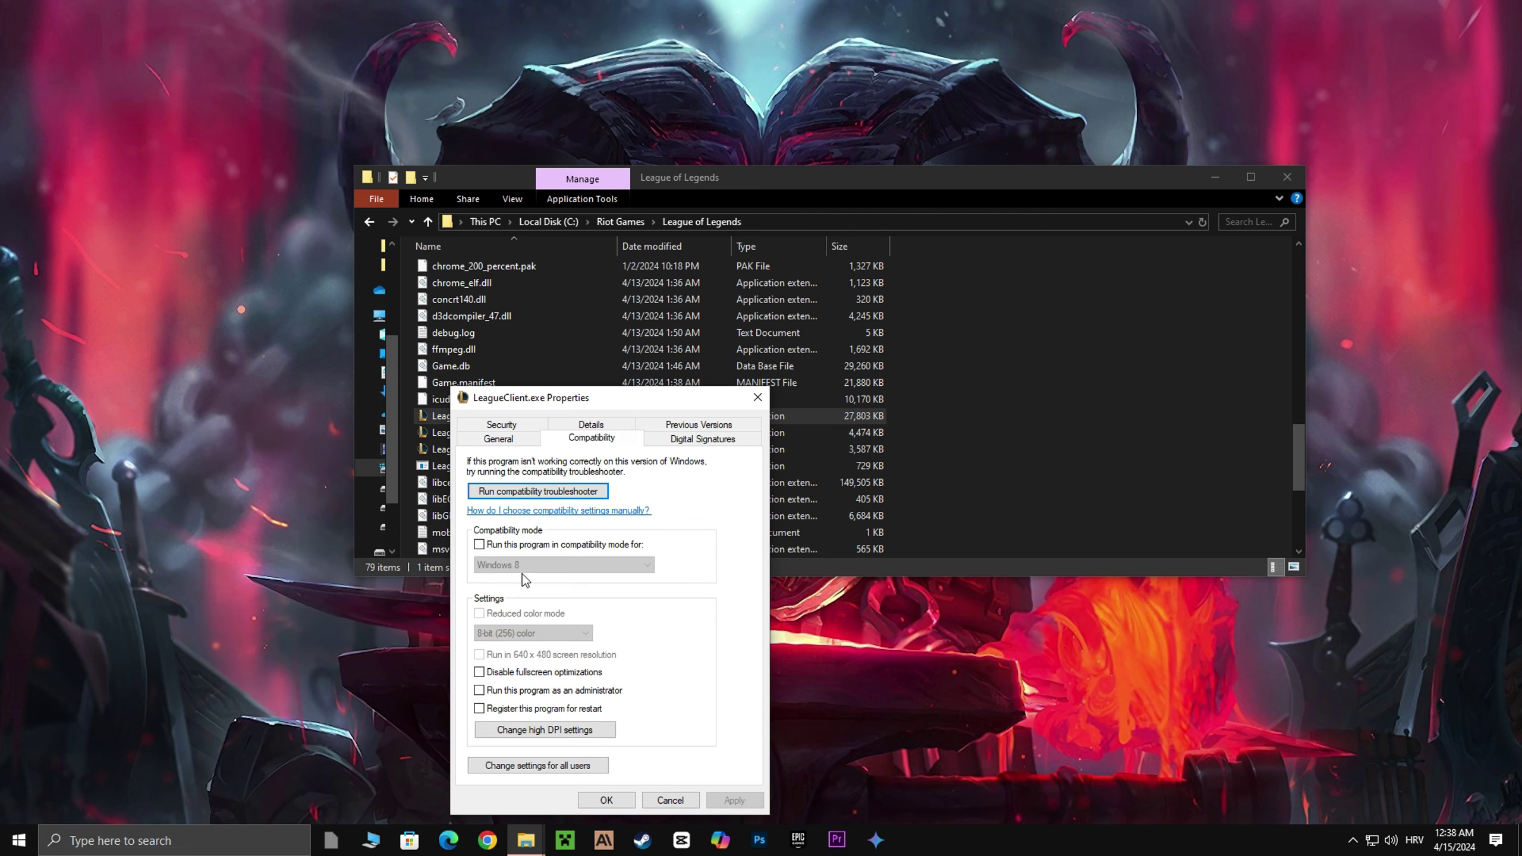
click(488, 767)
click(543, 758)
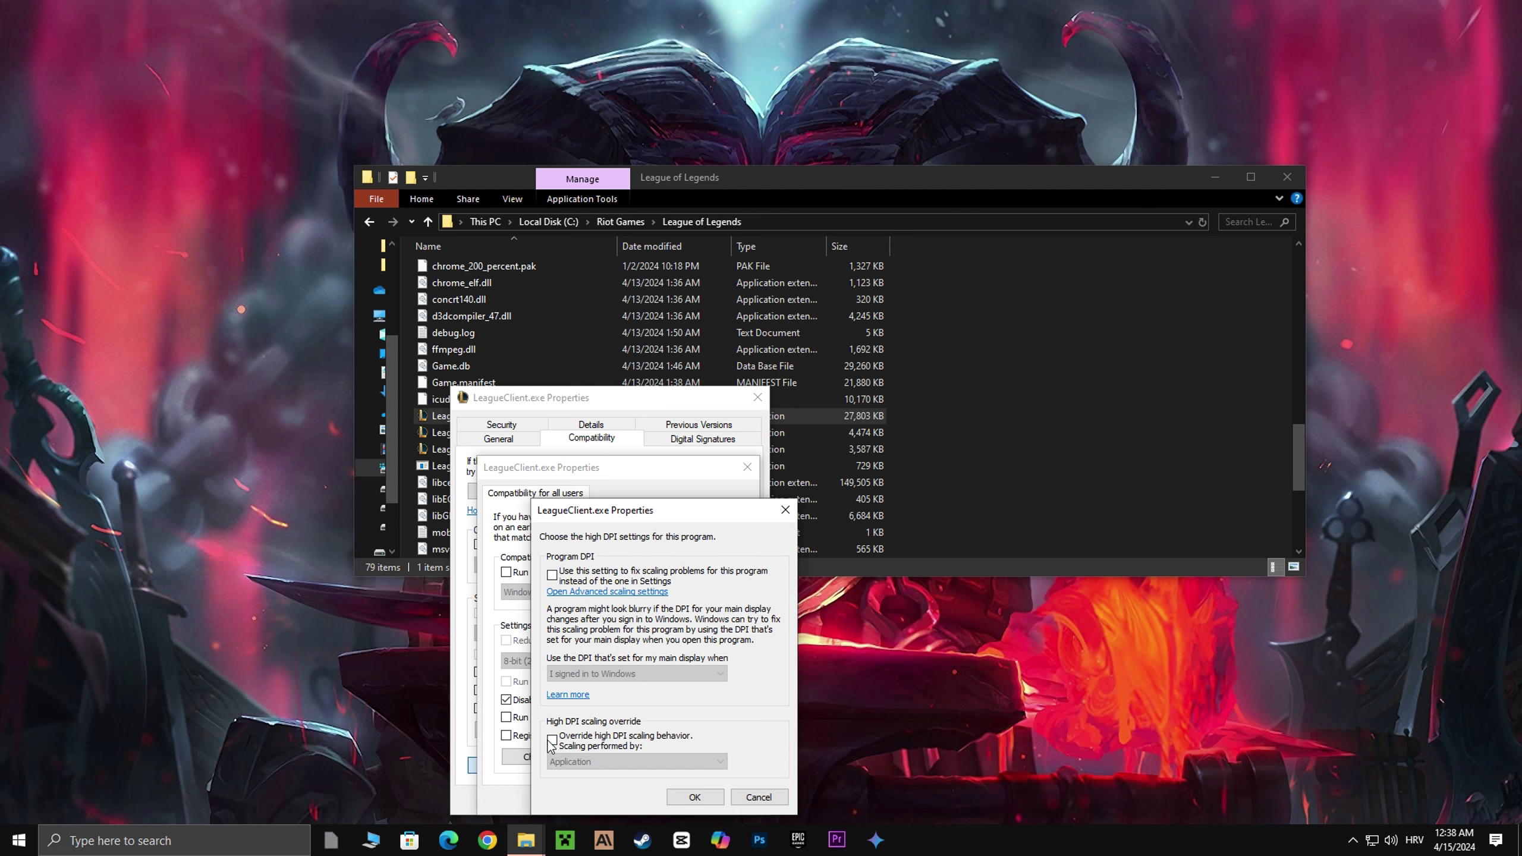
Override the high DPI scaling behavior of LeagueClient.exe with scaling performed by Application, and save its properties.
click(552, 740)
click(576, 762)
click(575, 776)
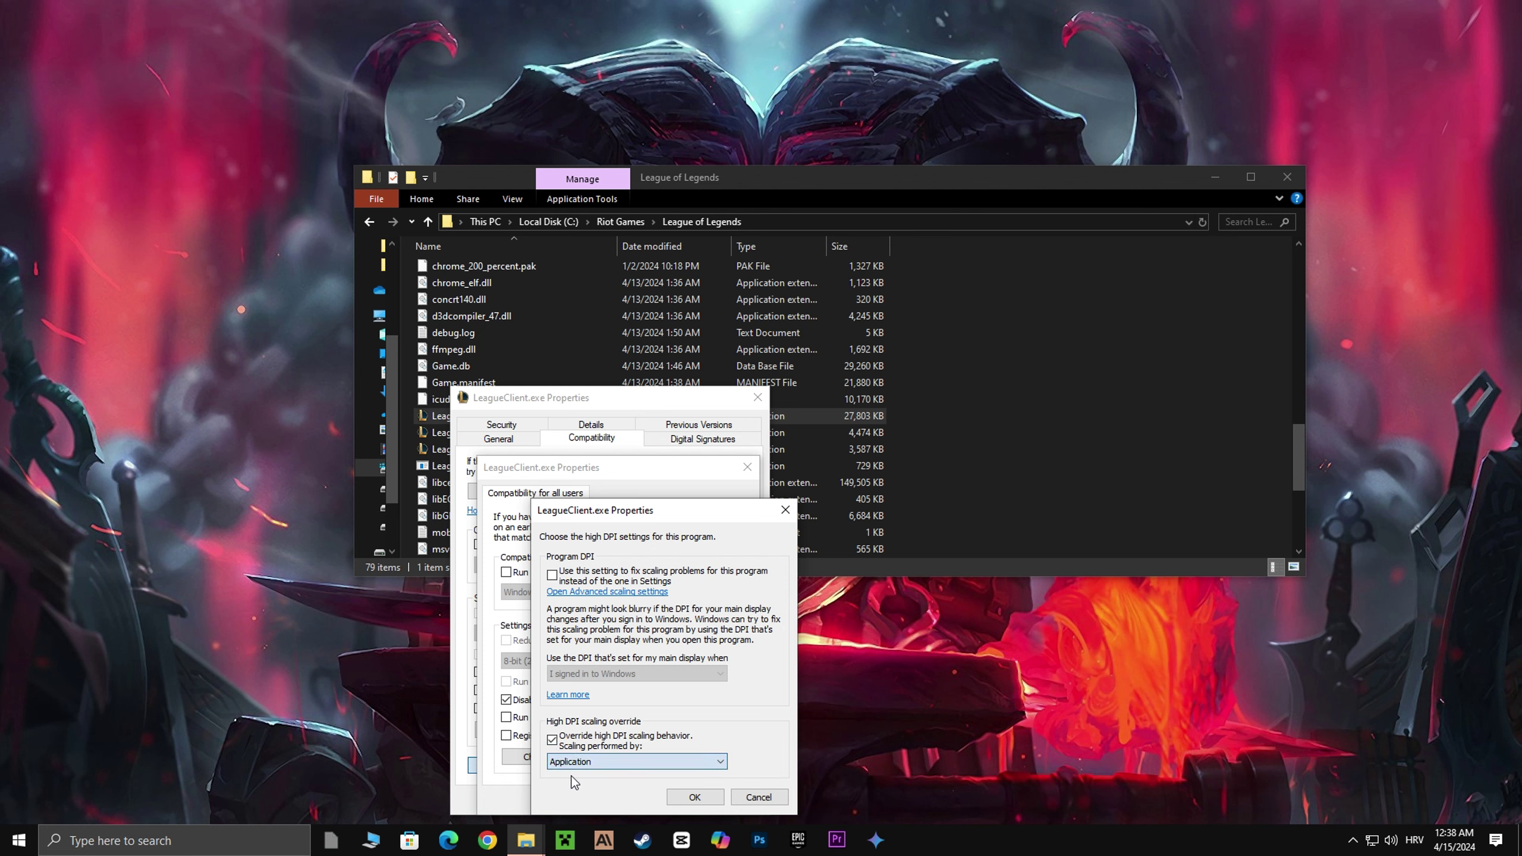
click(686, 798)
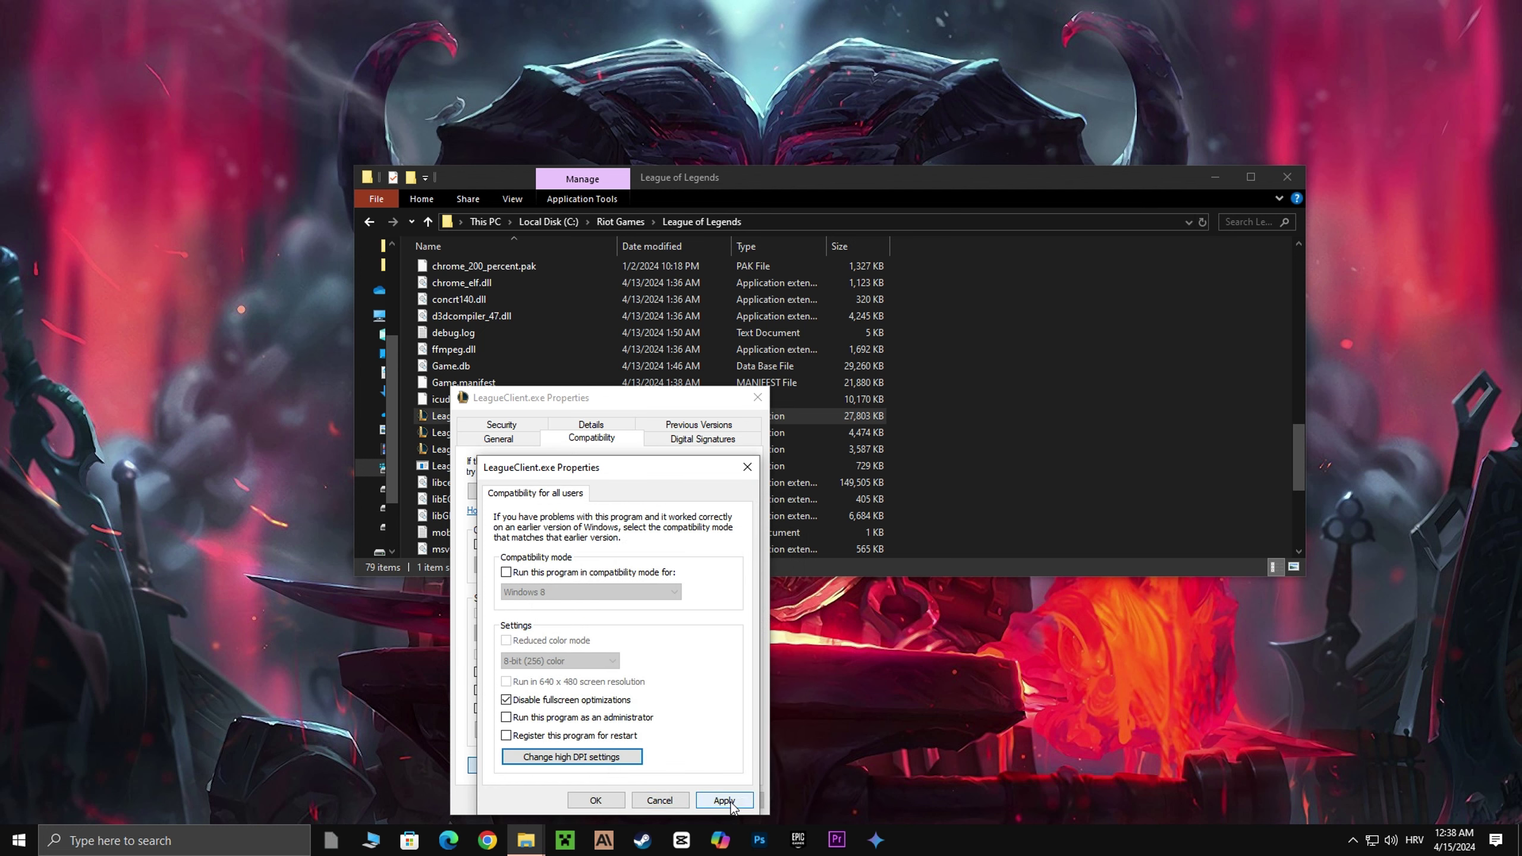
click(616, 805)
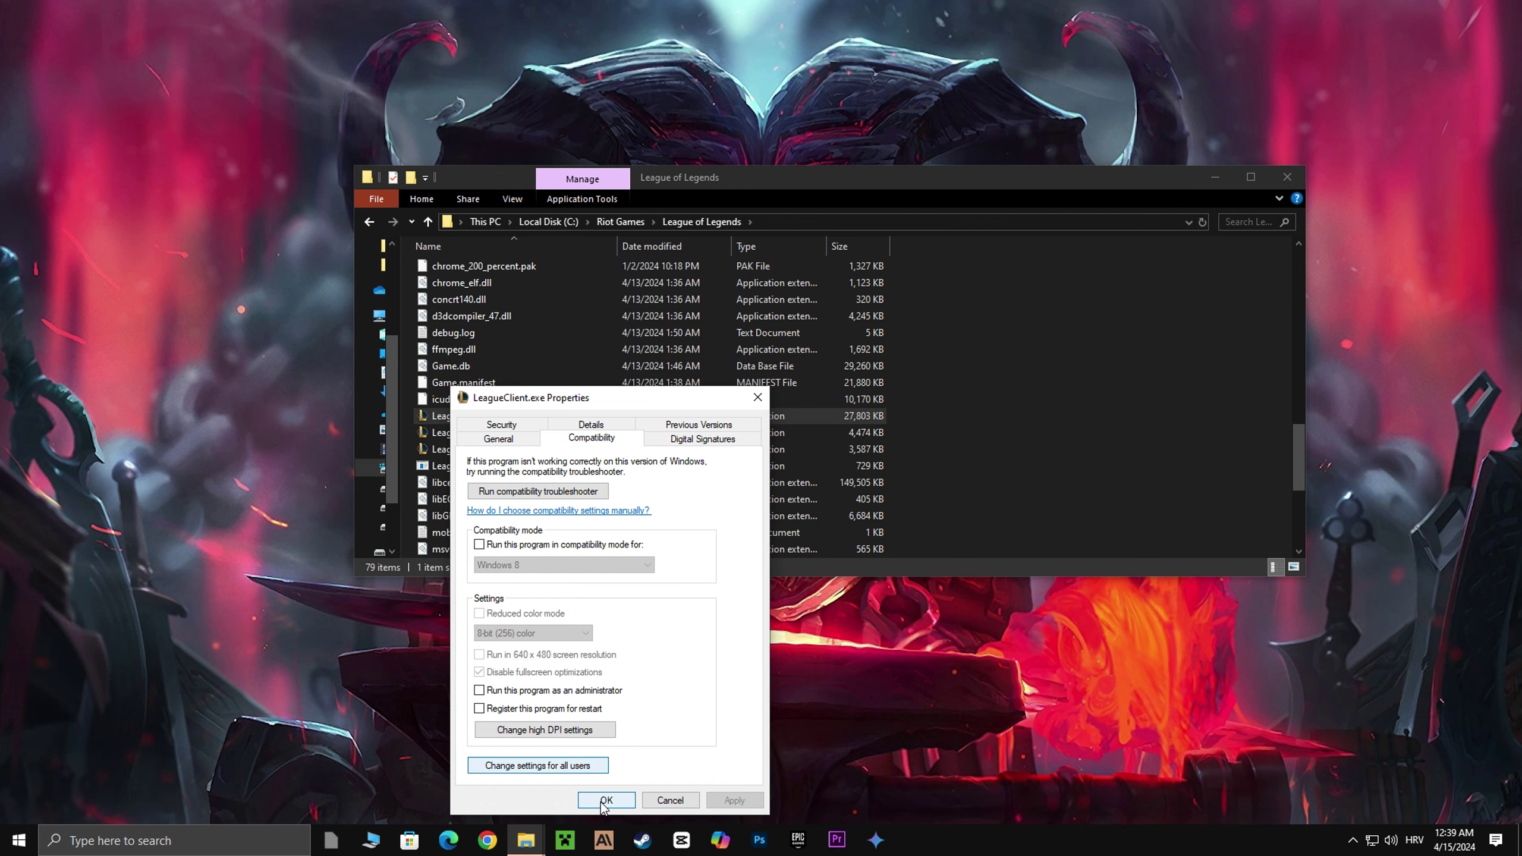
click(604, 801)
Disable fullscreen optimizations for all users in the compatibility properties of LeagueClientUx.exe.
click(464, 433)
right_click(464, 433)
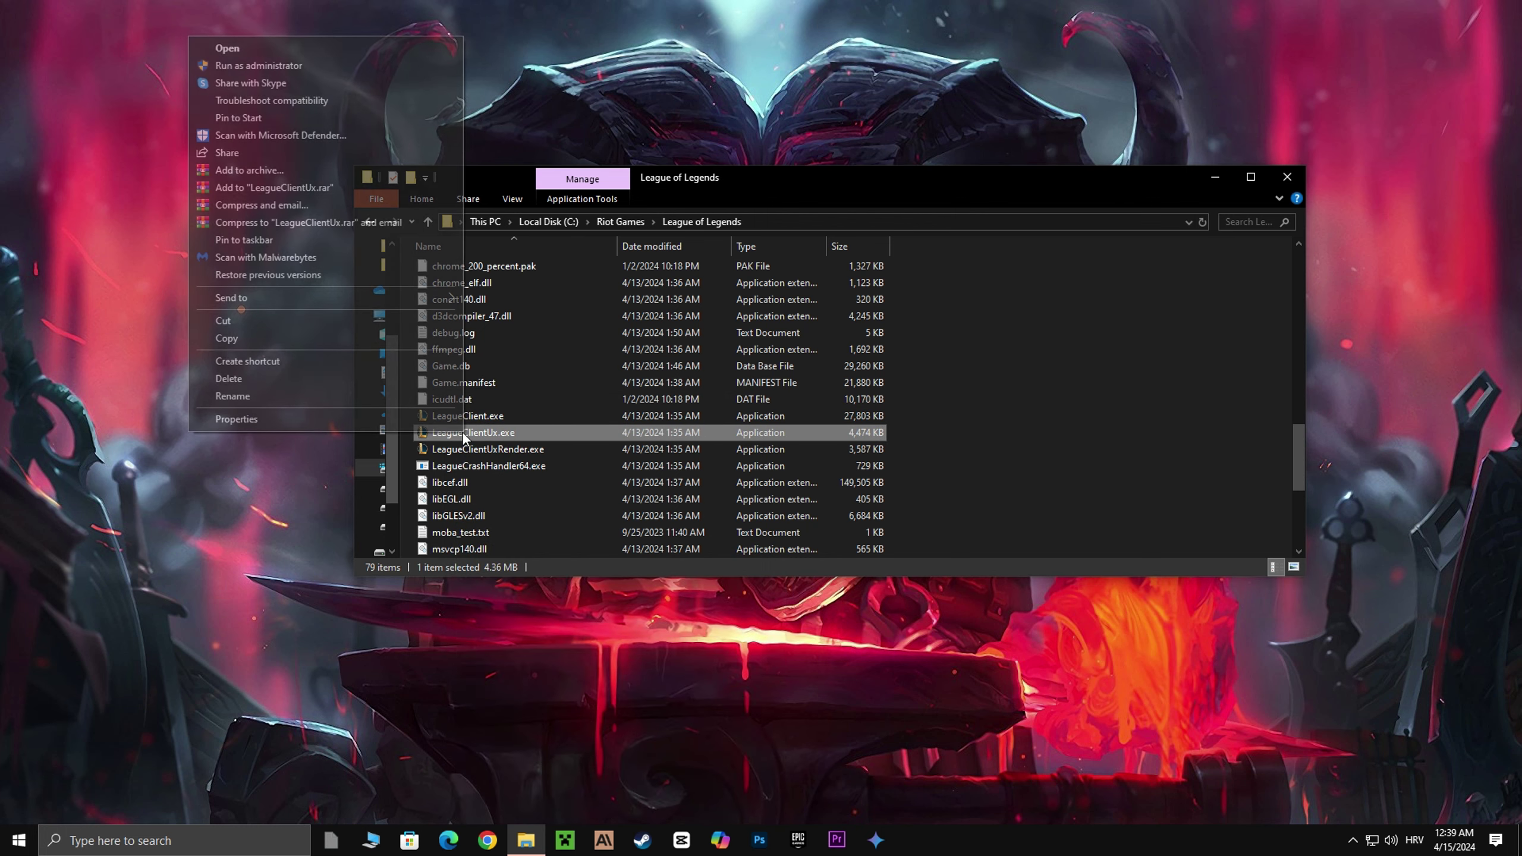
click(367, 422)
click(593, 438)
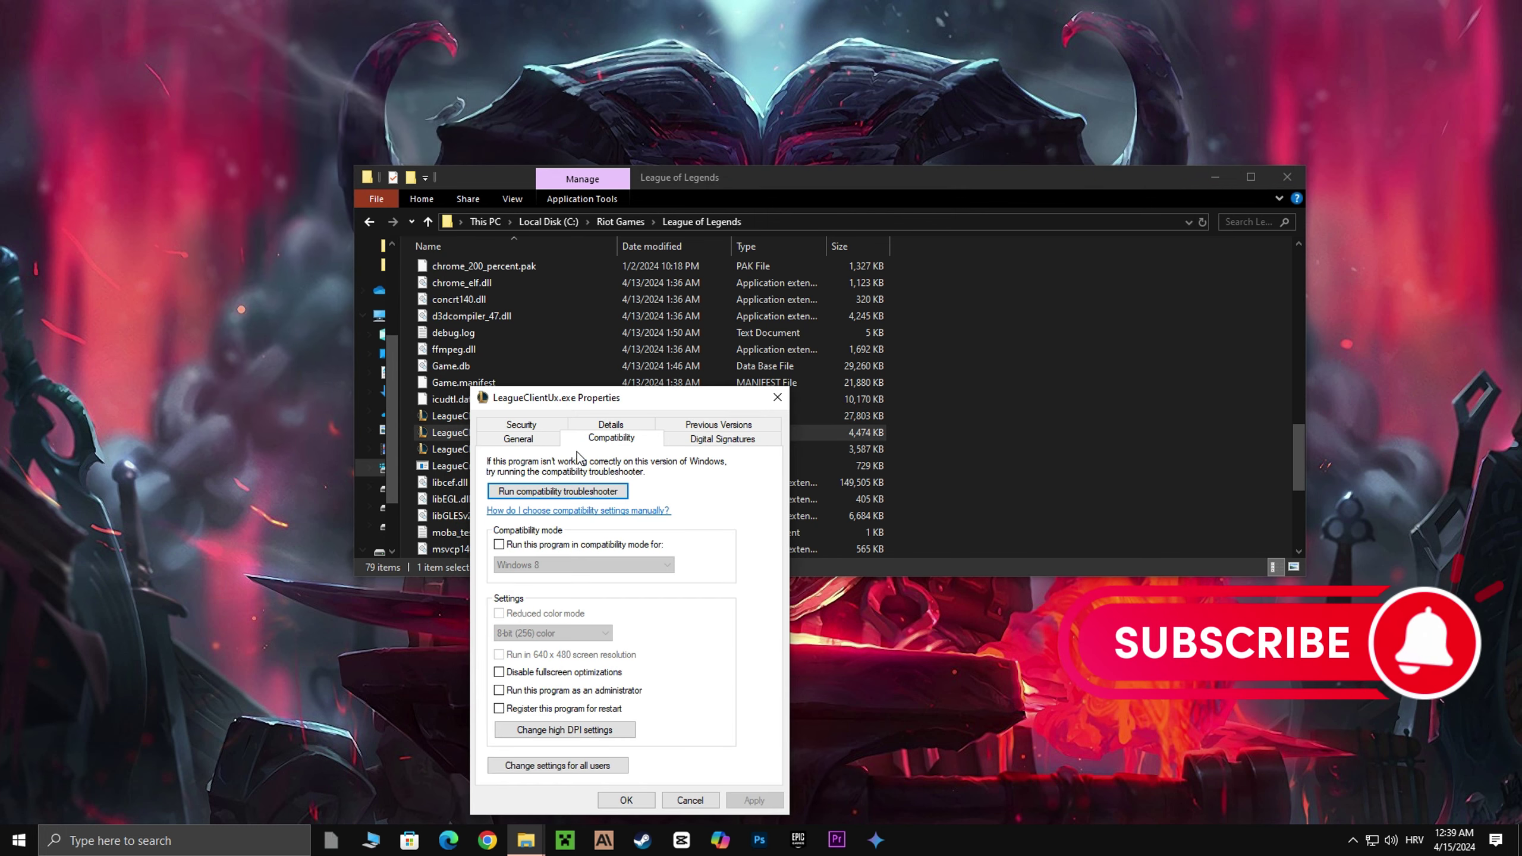
click(557, 766)
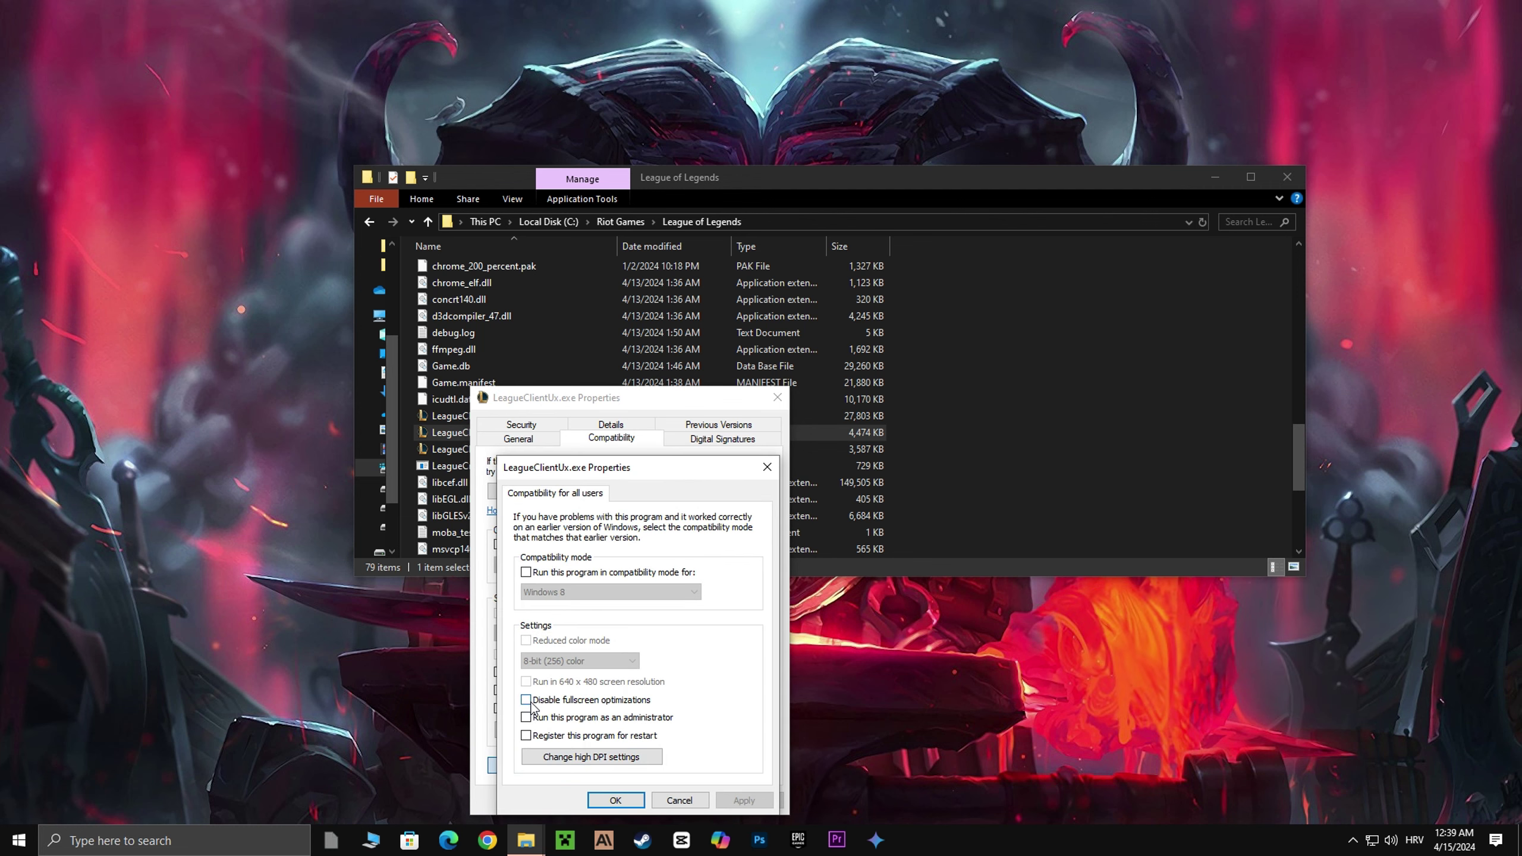
click(558, 759)
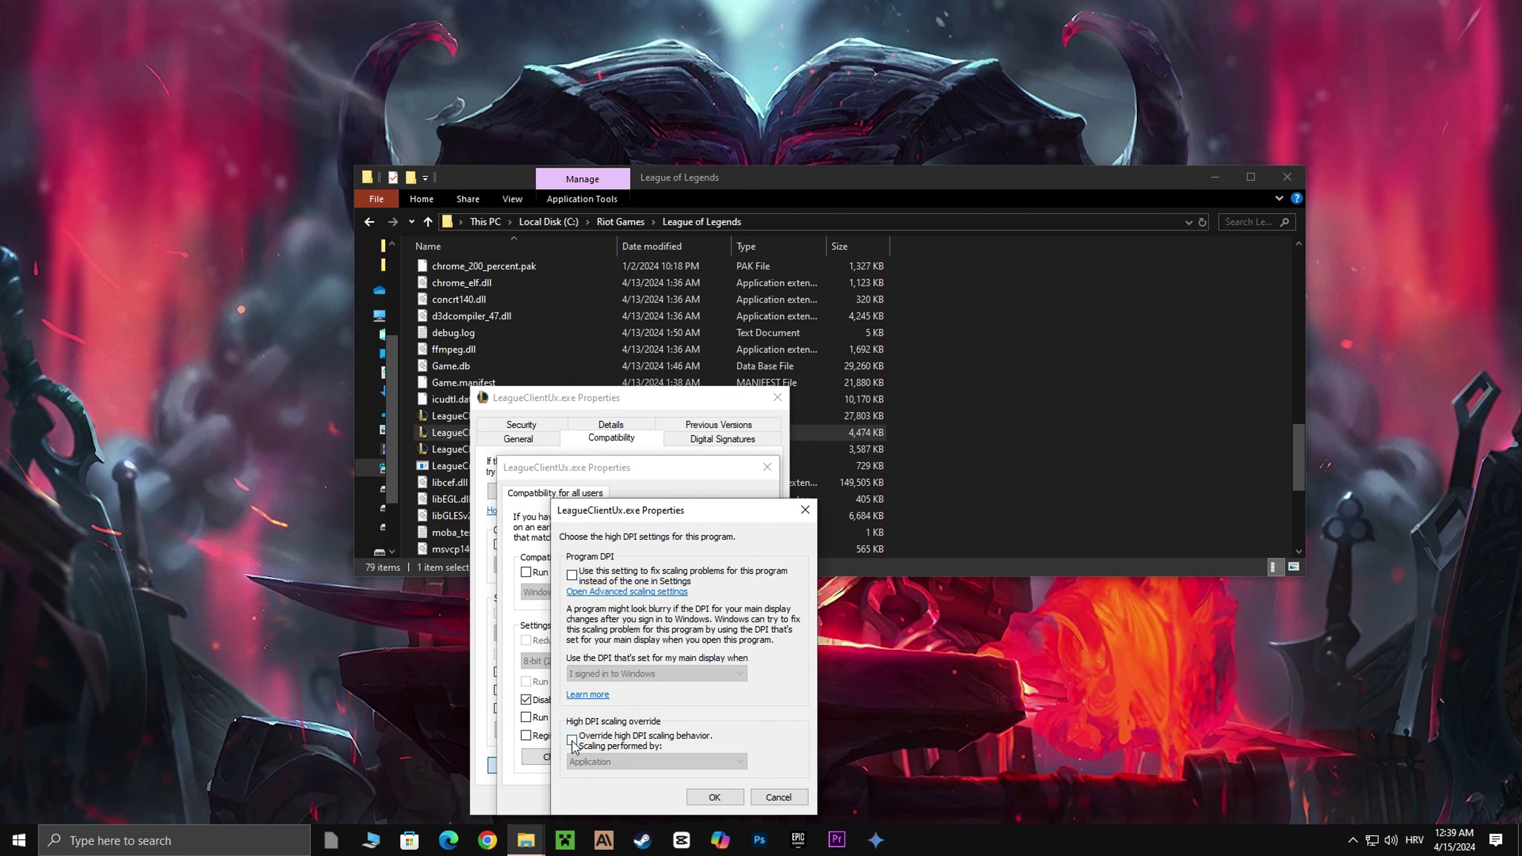
Override the high DPI scaling behavior of LeagueClientUx.exe with scaling performed by Application, and save its properties.
click(573, 742)
click(591, 762)
click(588, 778)
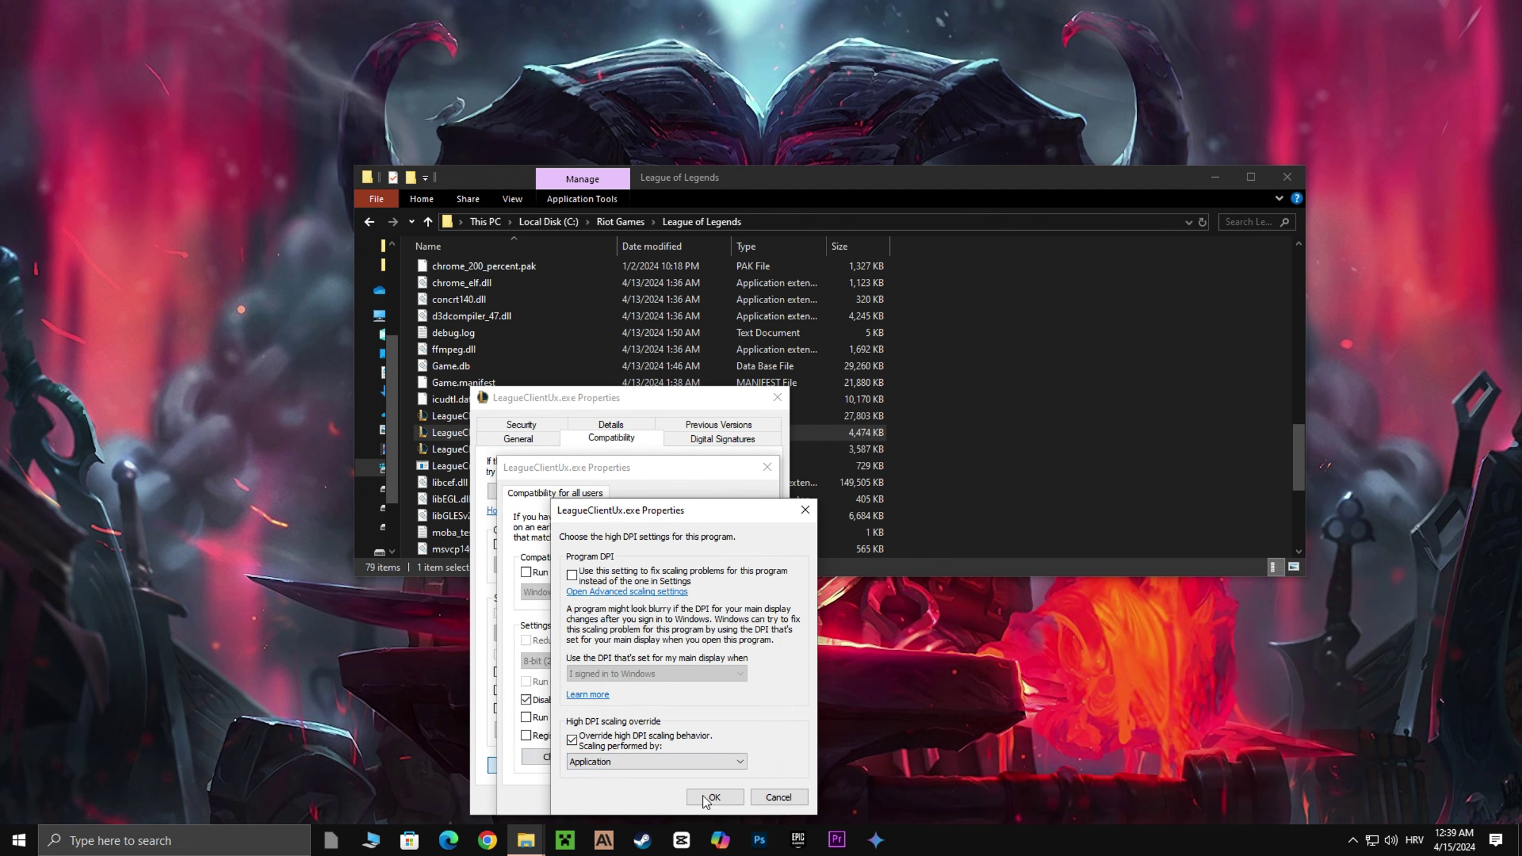
click(710, 798)
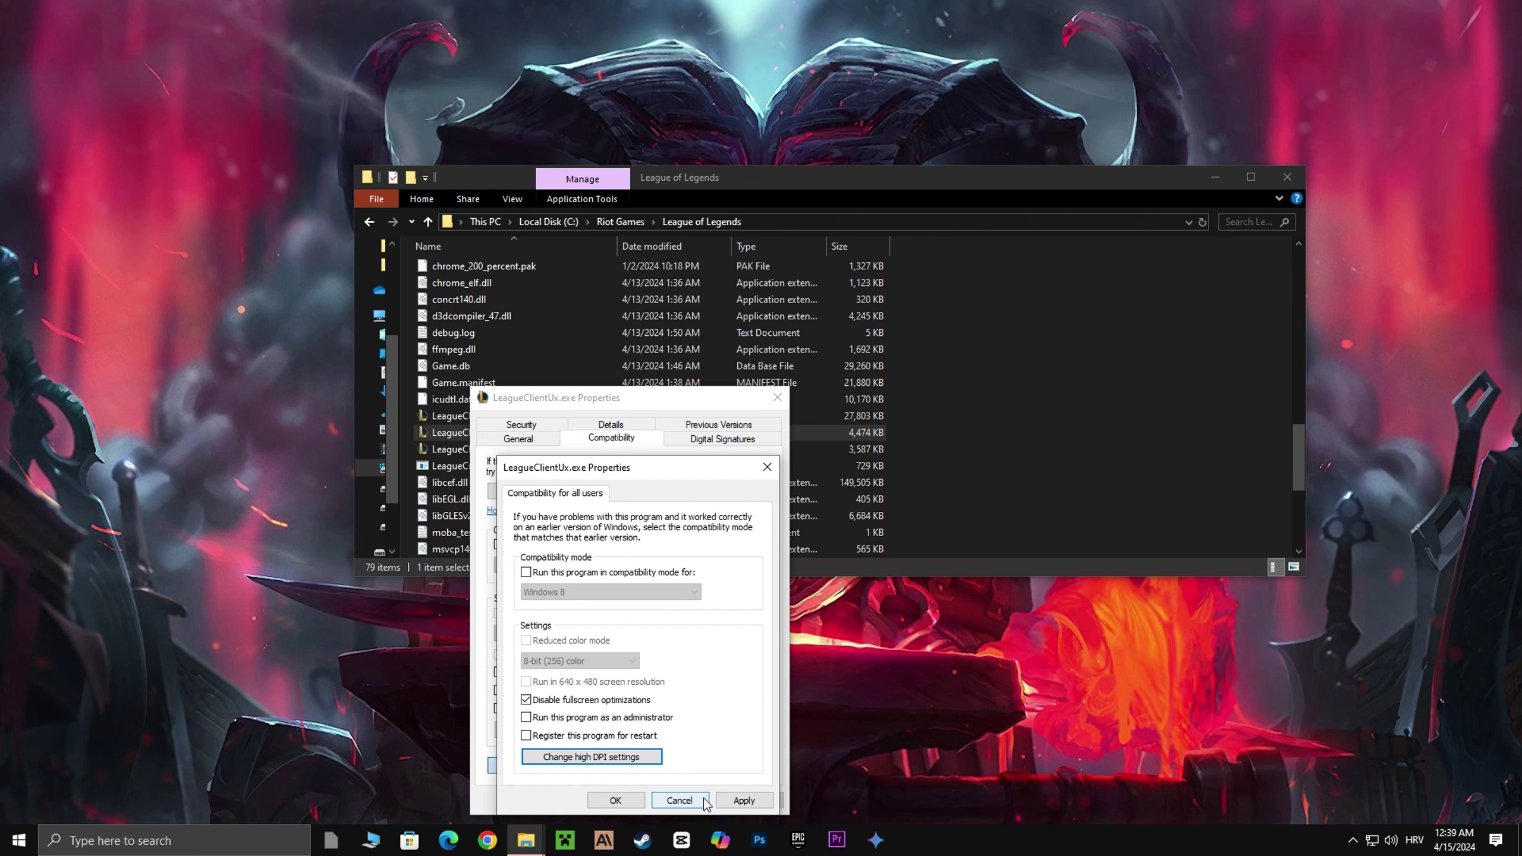
click(615, 801)
click(623, 800)
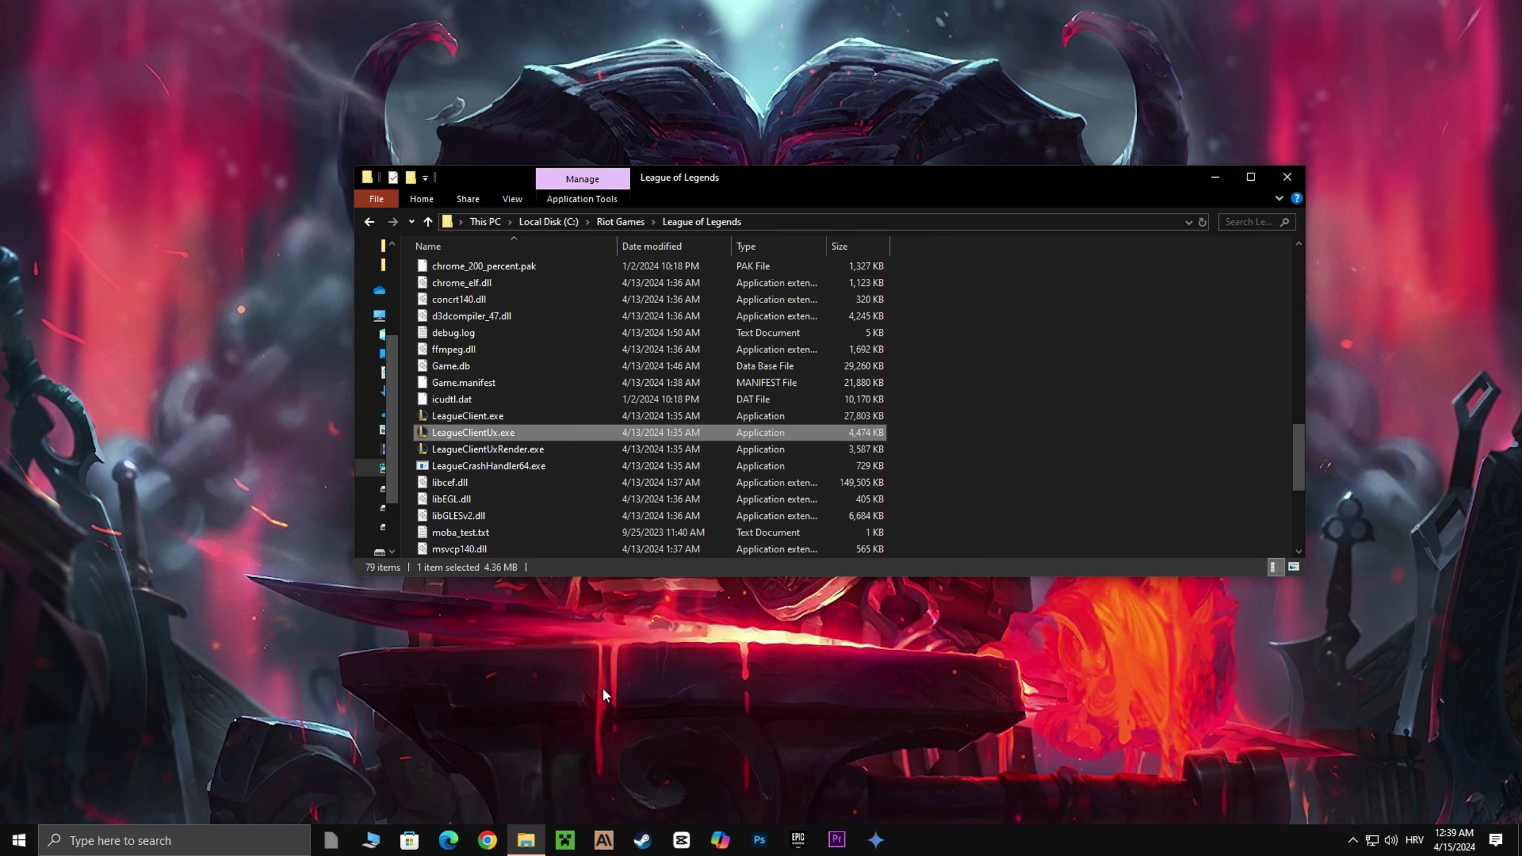
Disable fullscreen optimizations for all users in the compatibility properties of LeagueClientUxRender.exe.
click(466, 451)
right_click(467, 455)
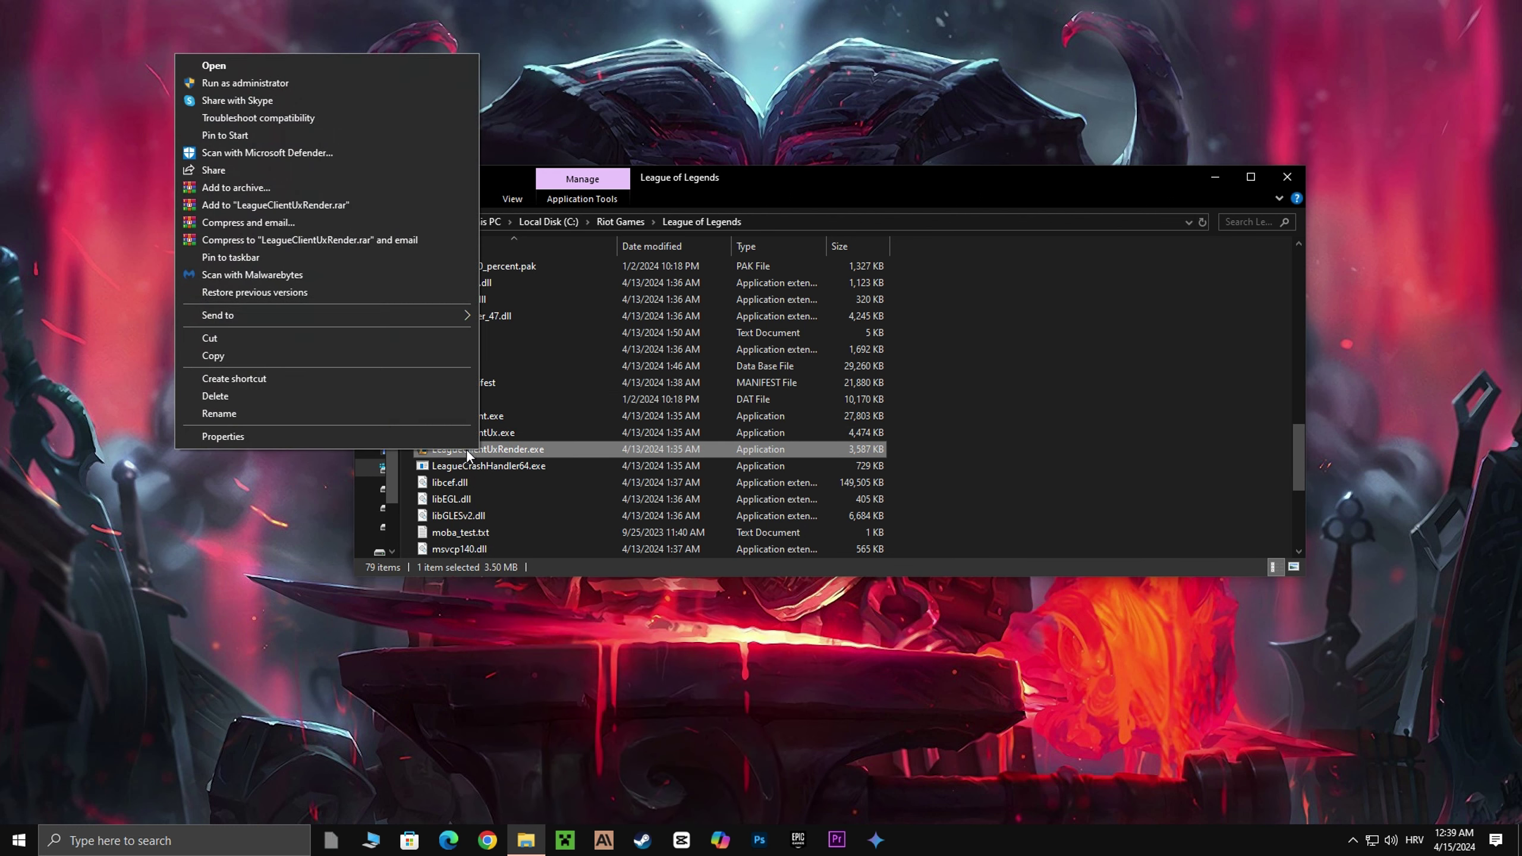
click(333, 438)
click(599, 443)
click(557, 767)
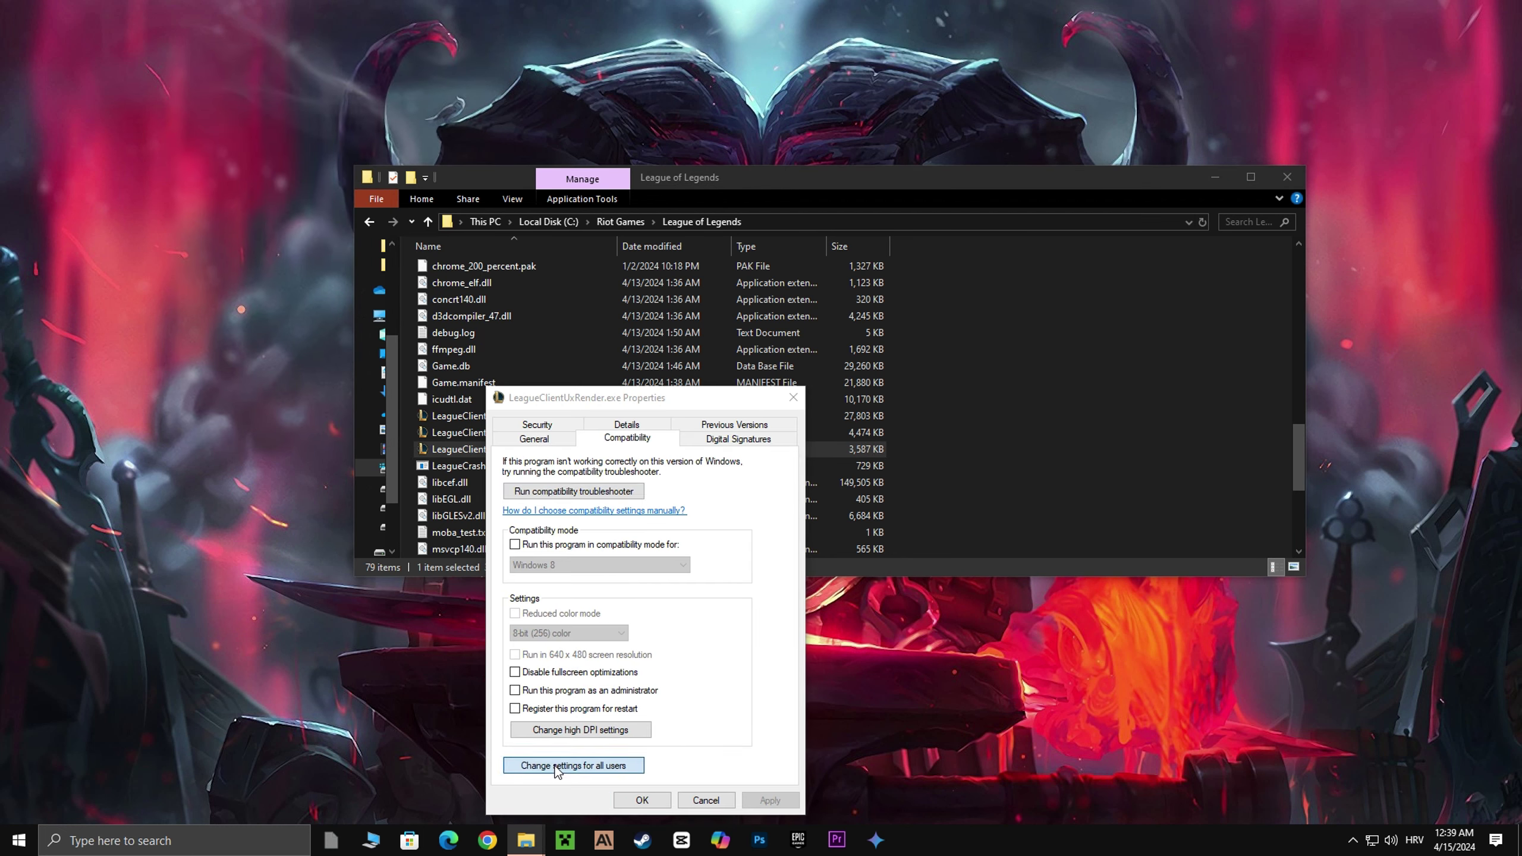
click(570, 759)
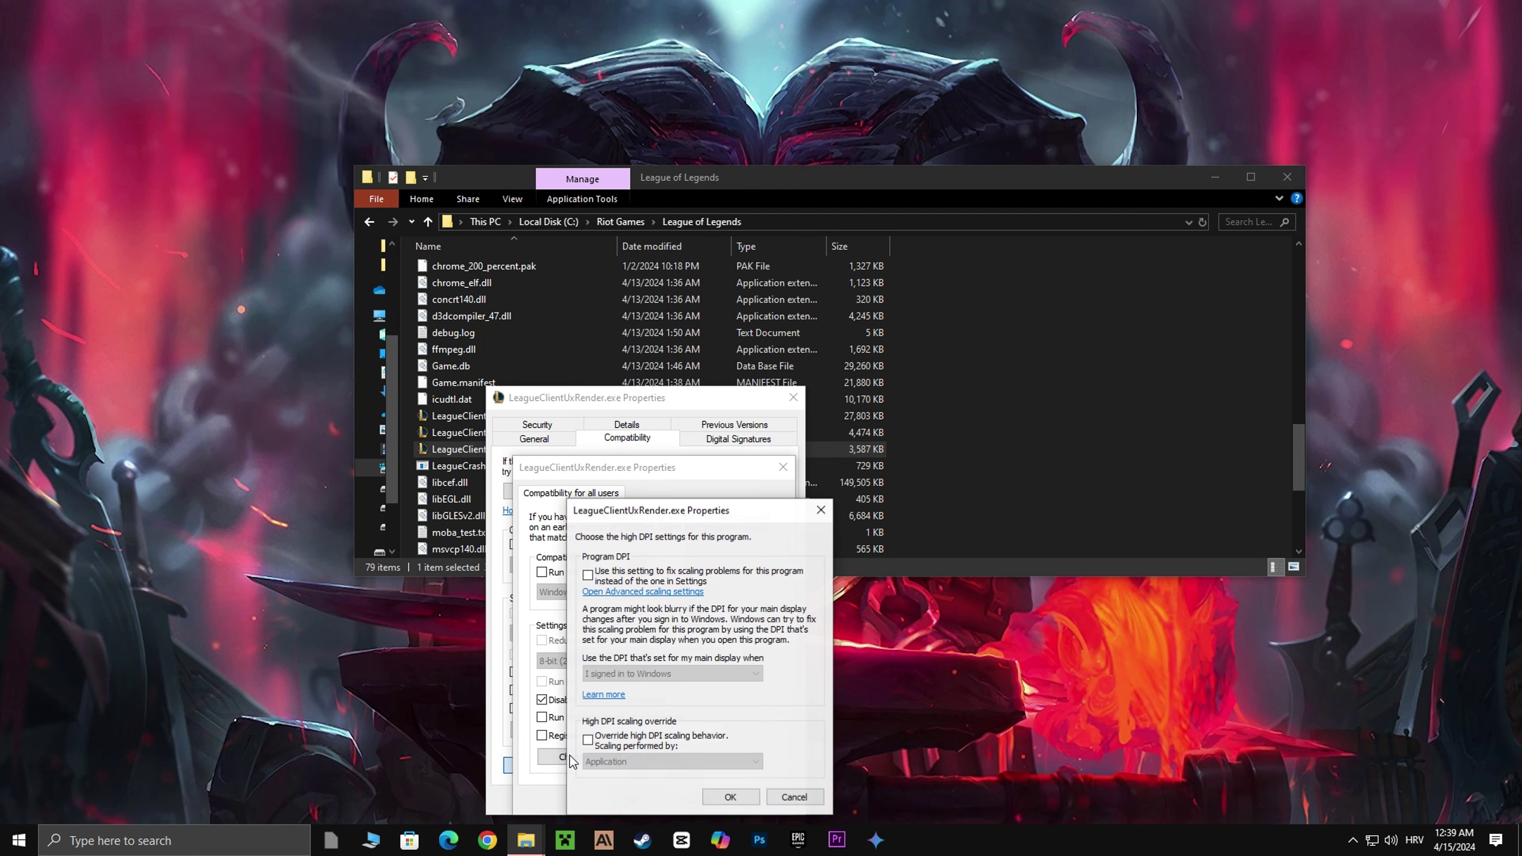
Override the high DPI scaling behavior of LeagueClientUxRender.exe with scaling performed by Application, and save its properties.
click(608, 761)
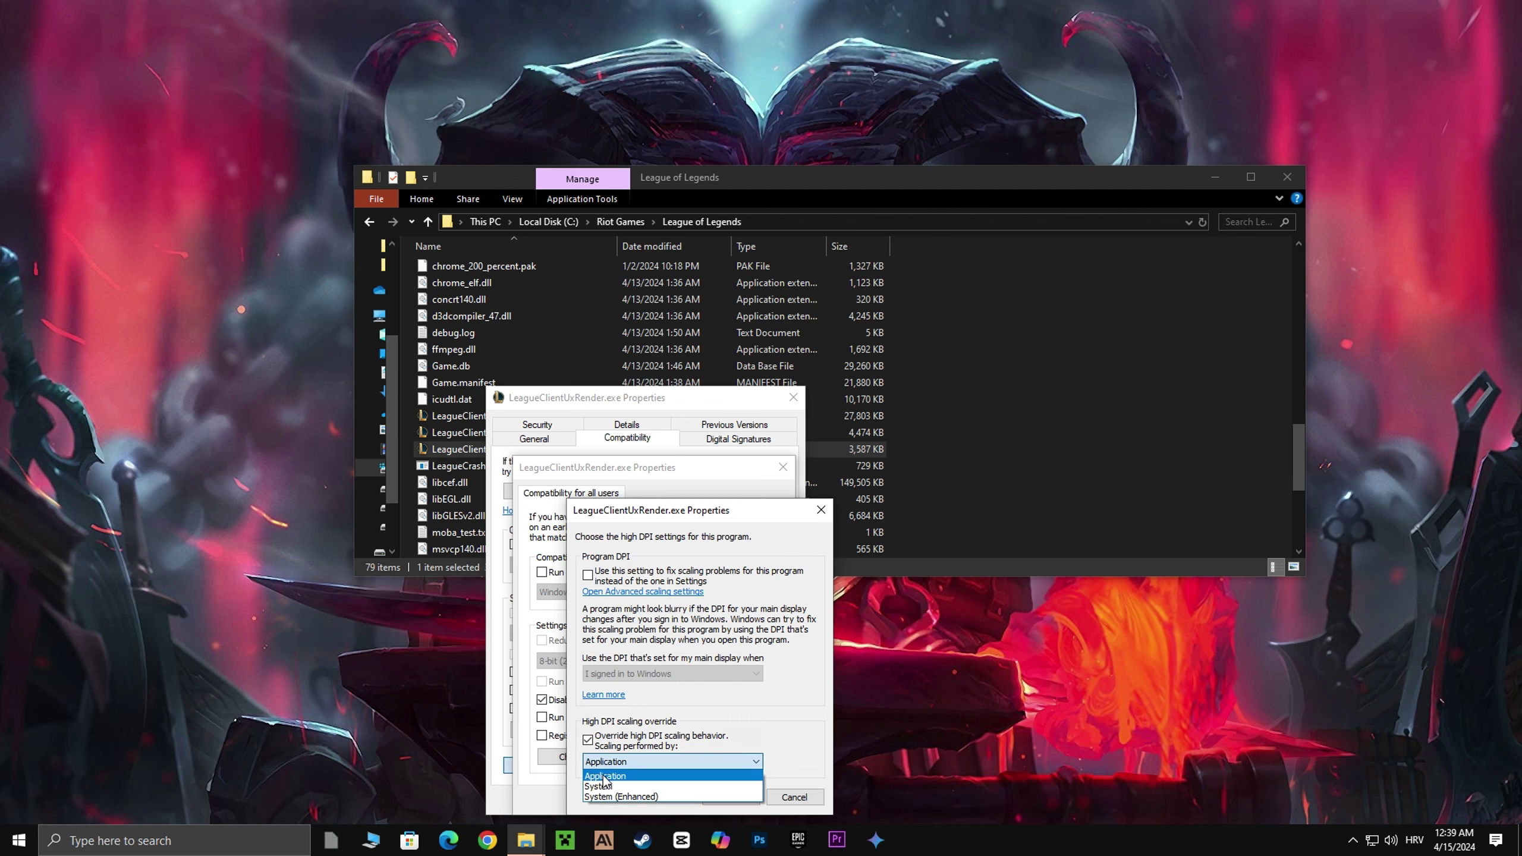
click(616, 774)
click(731, 798)
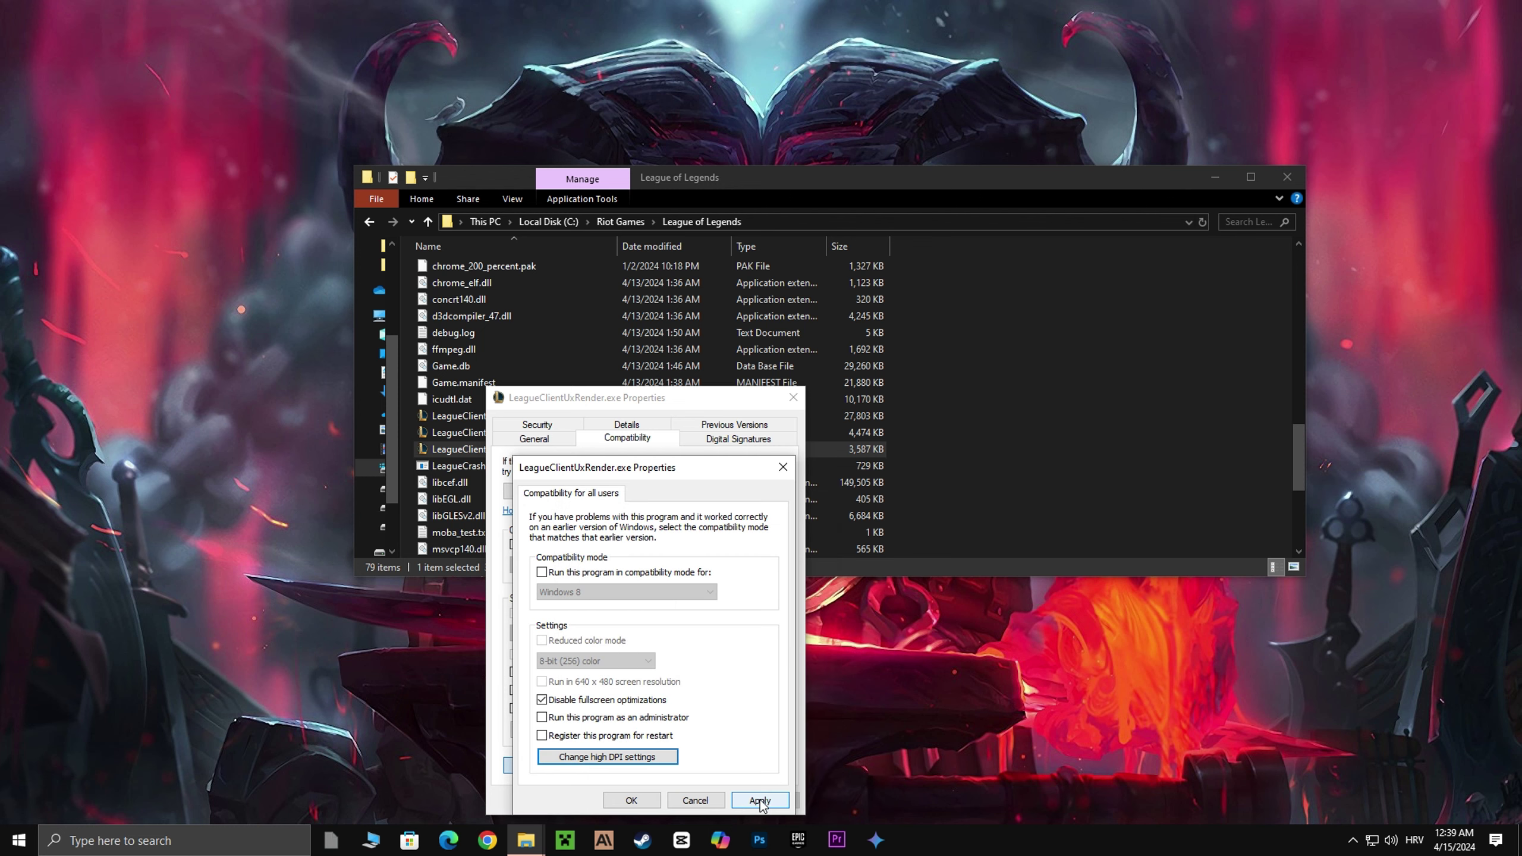
click(653, 804)
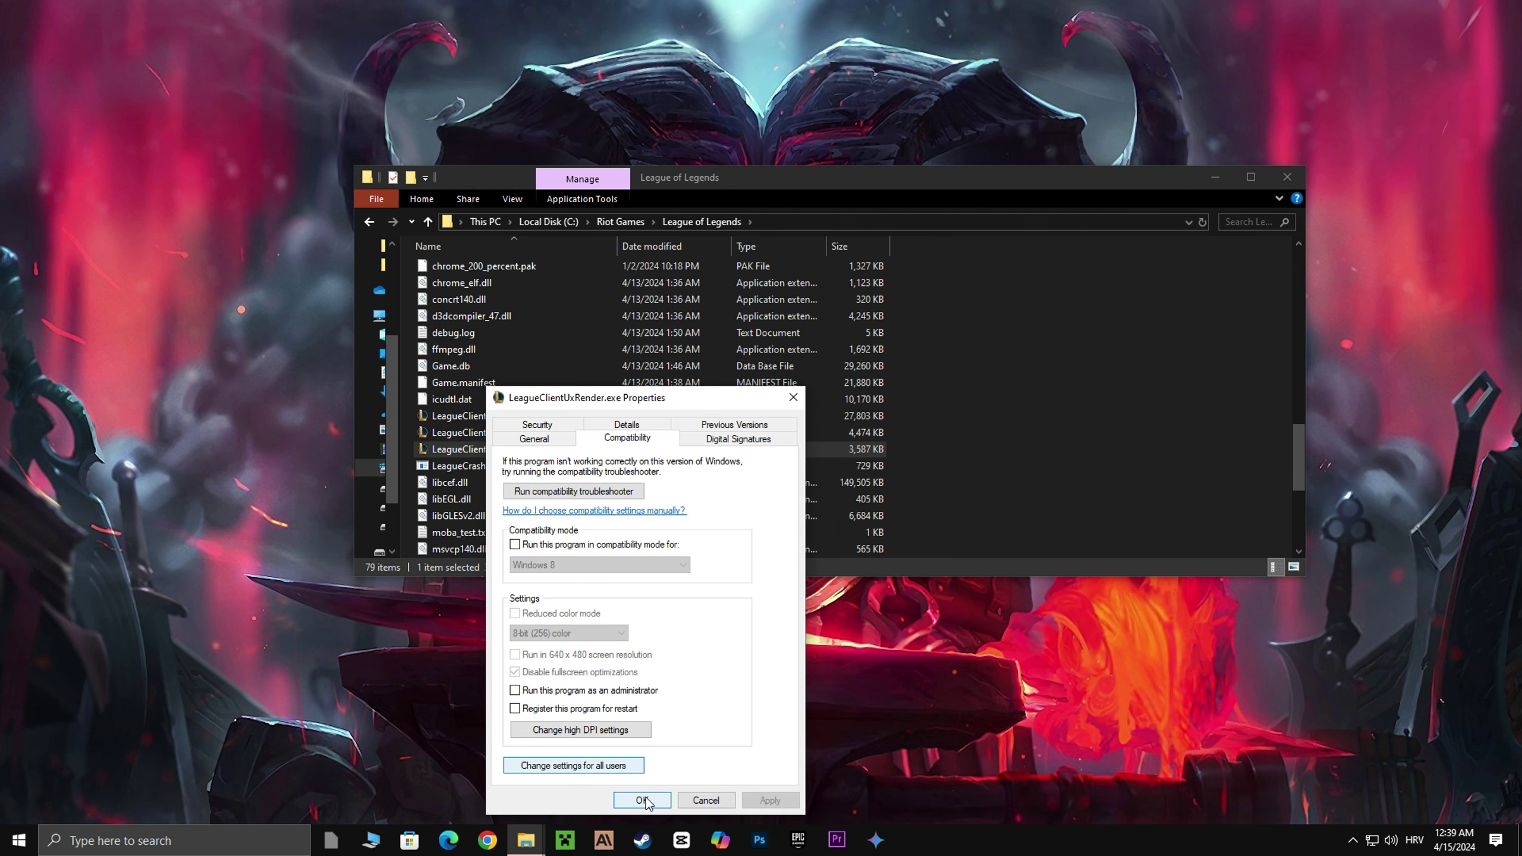
click(643, 800)
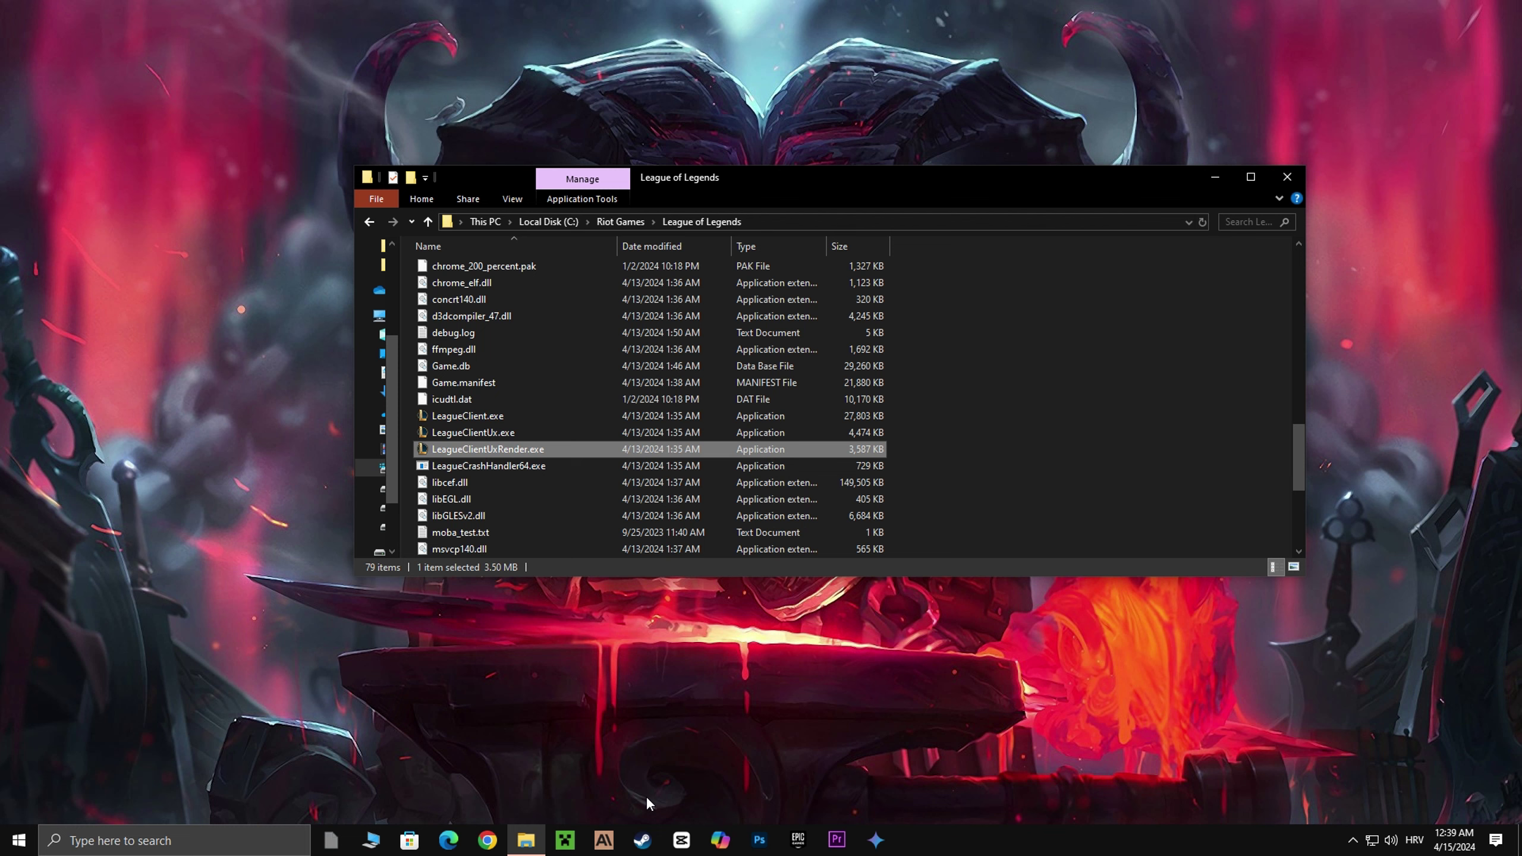
Copy the full path of the League of Legends folder to the clipboard.
click(755, 222)
right_click(544, 222)
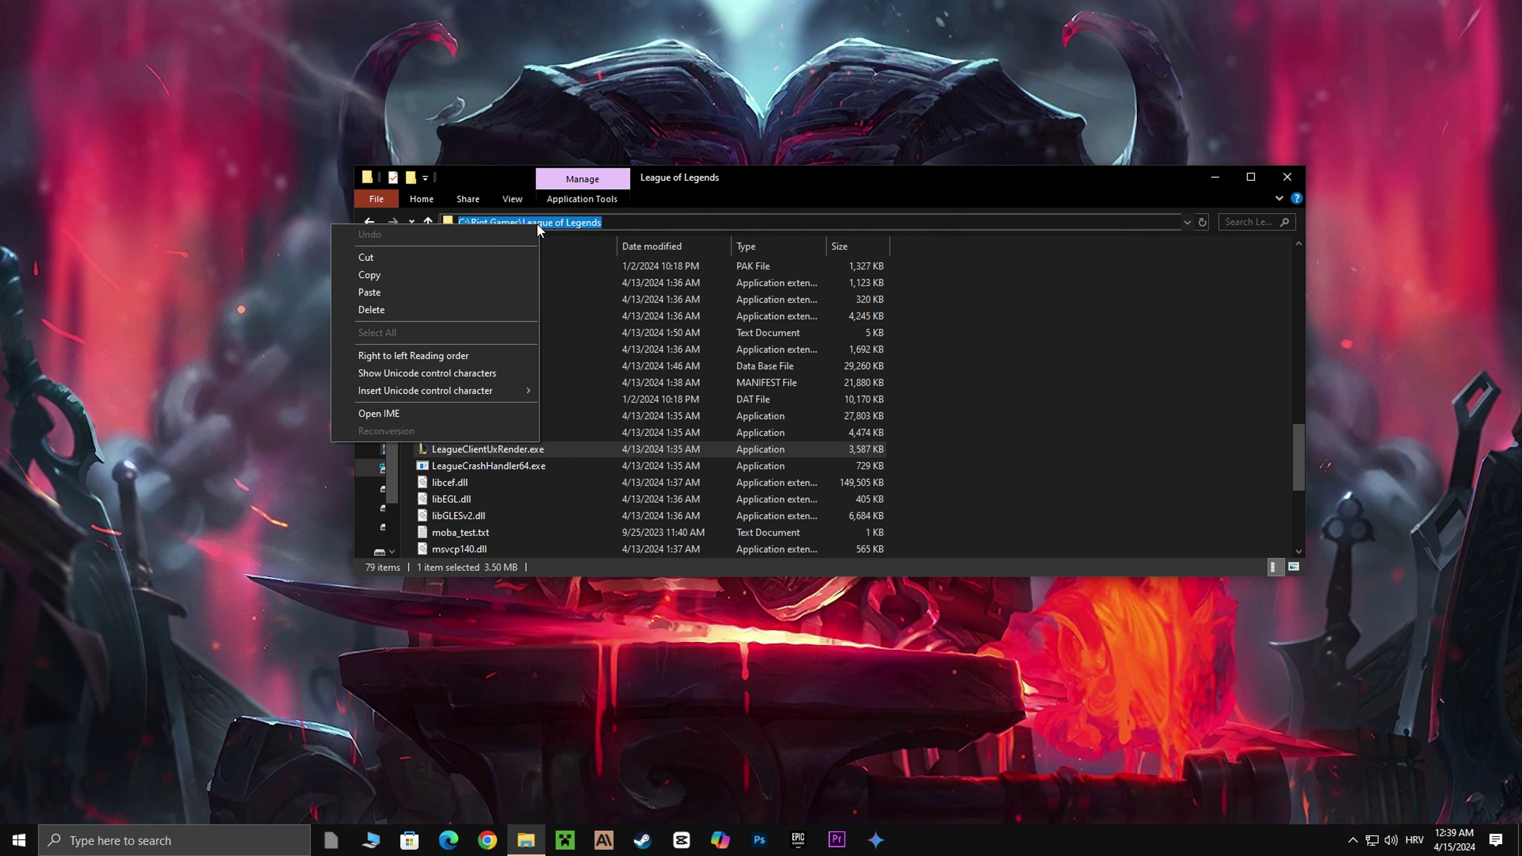
click(383, 276)
Search Windows for "graphics settings" and open the Graphics settings page.
click(72, 843)
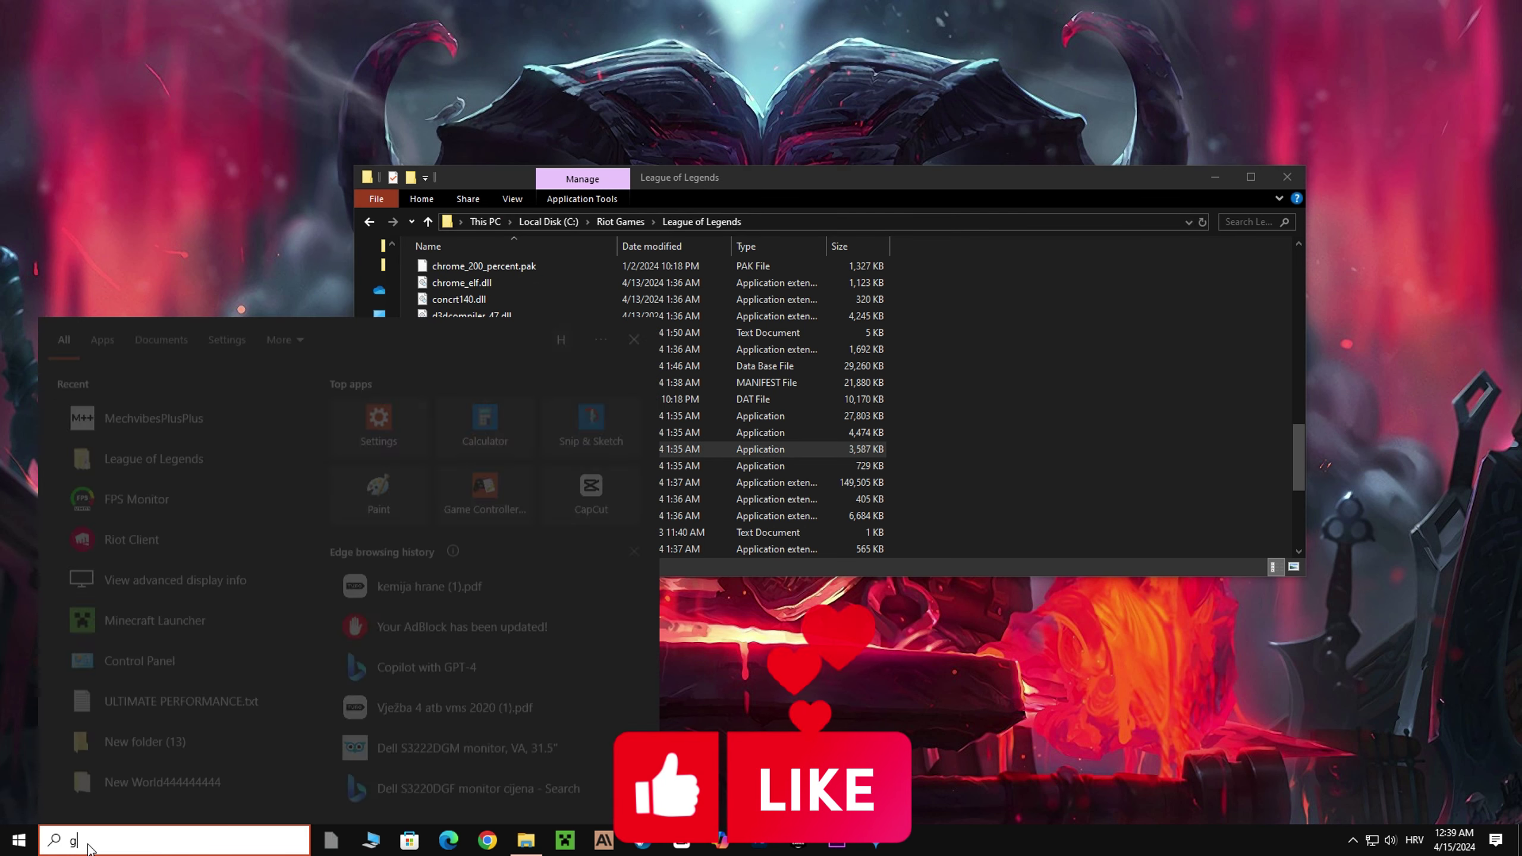
text(graphics settings)
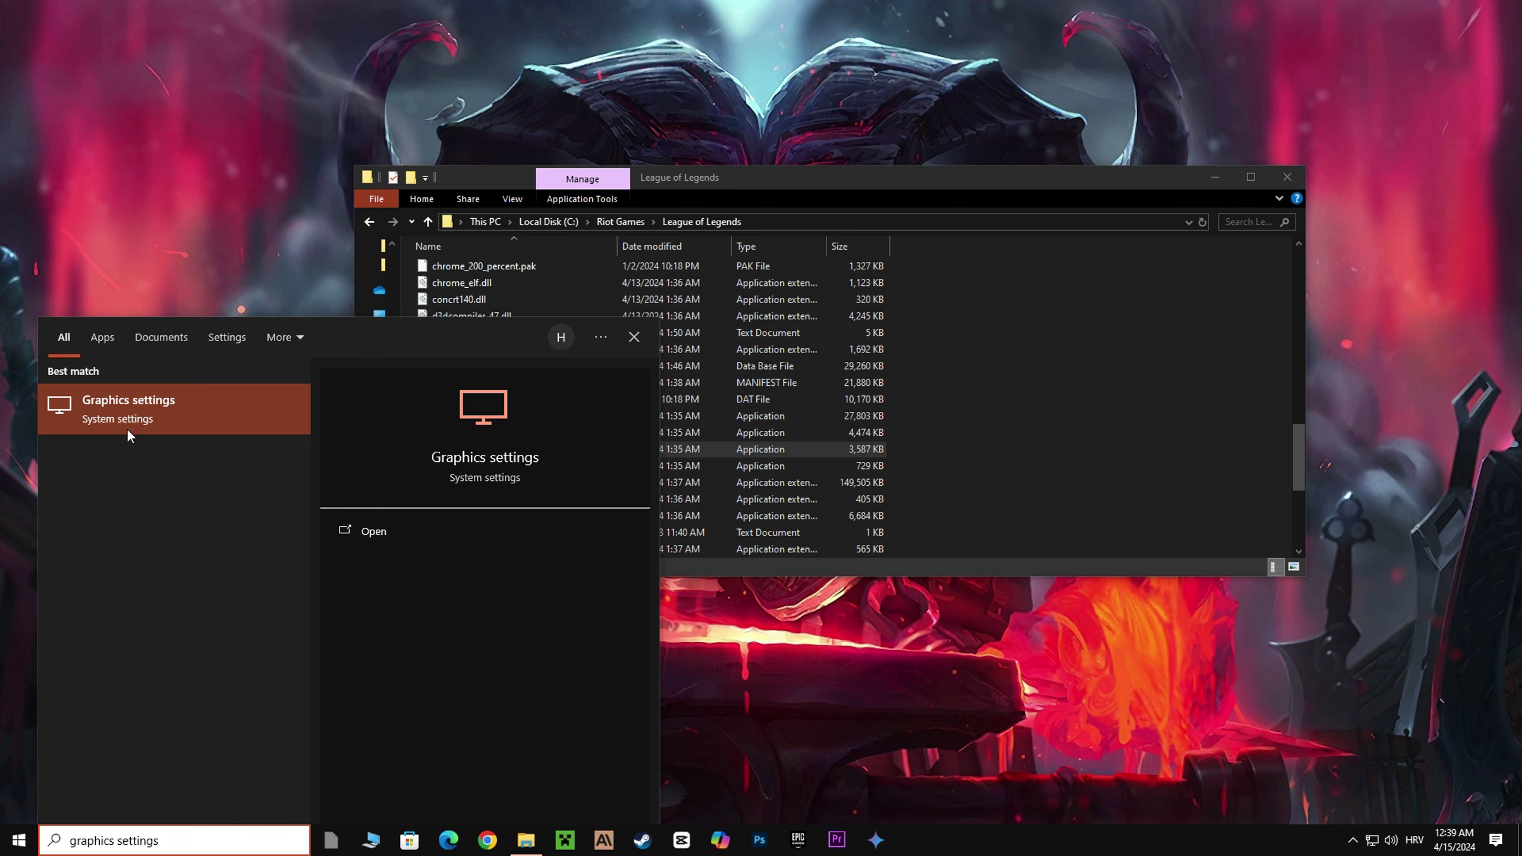
click(132, 406)
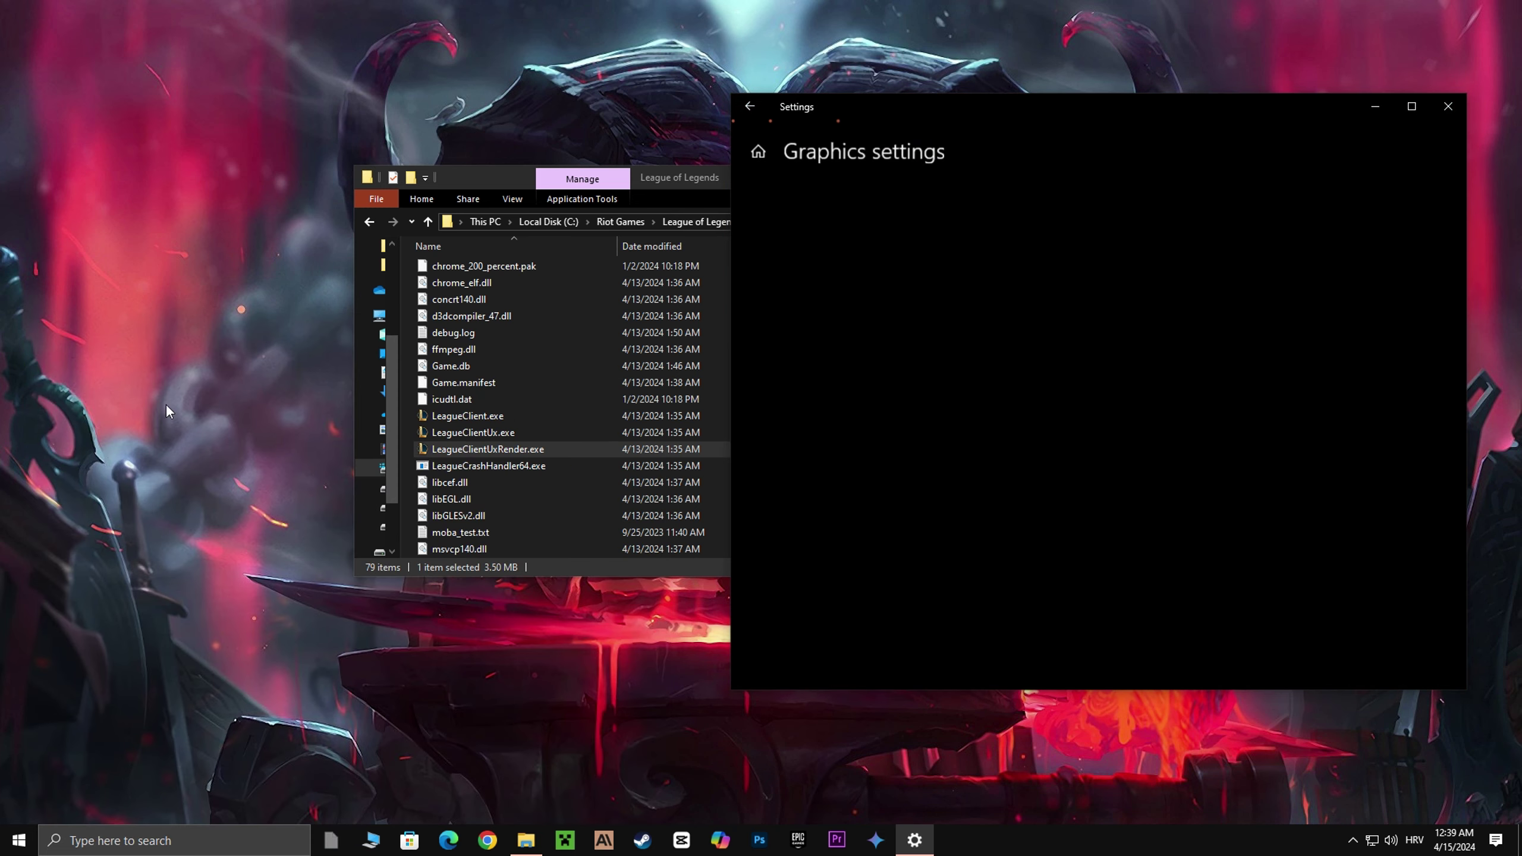
Turn hardware-accelerated GPU scheduling off and back on in the graphics settings.
drag(994, 102, 751, 88)
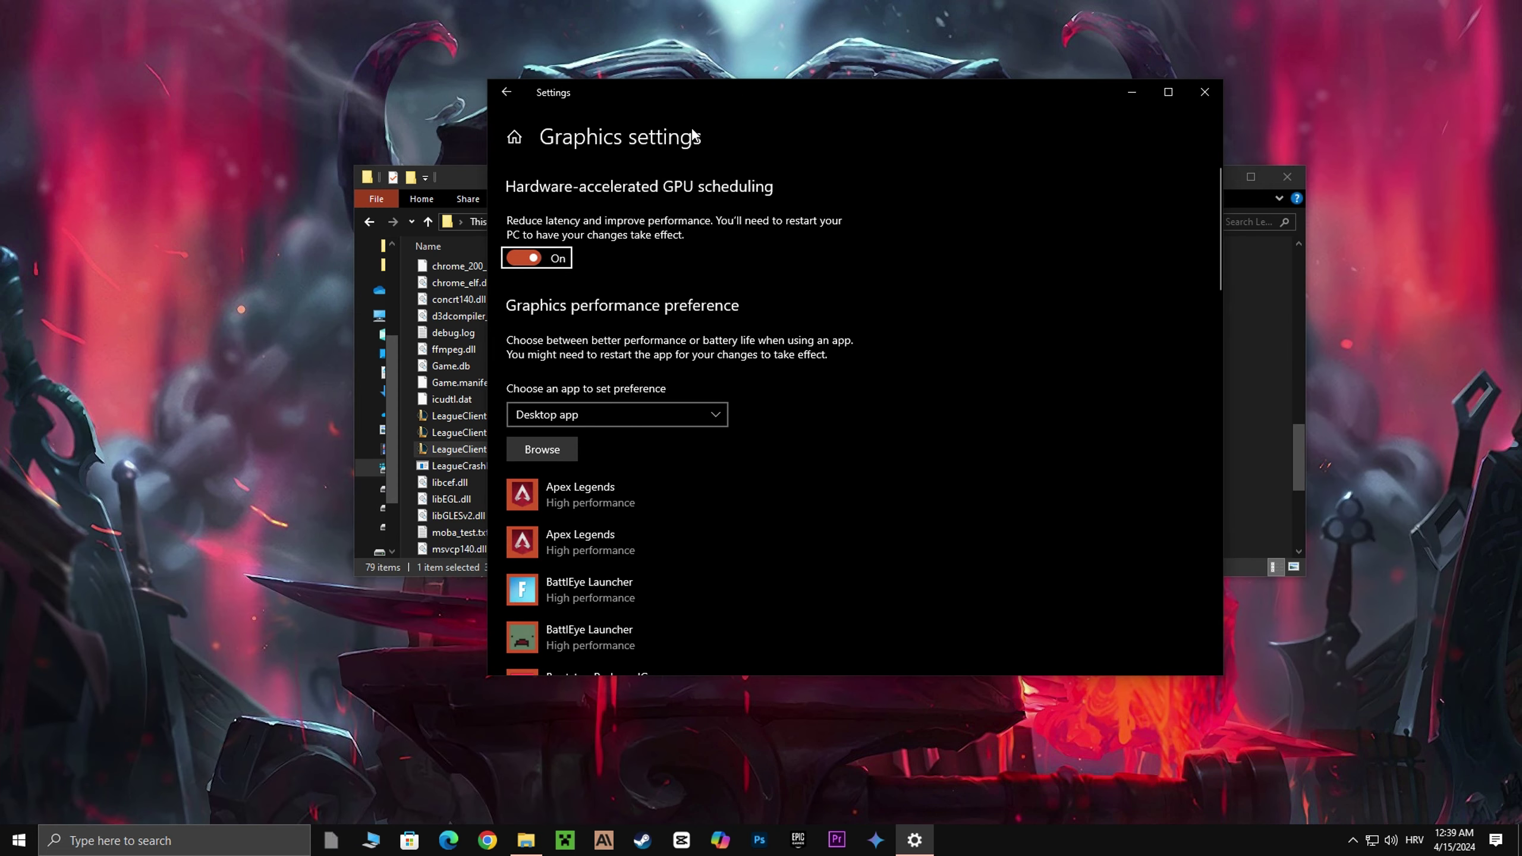
click(528, 259)
click(528, 260)
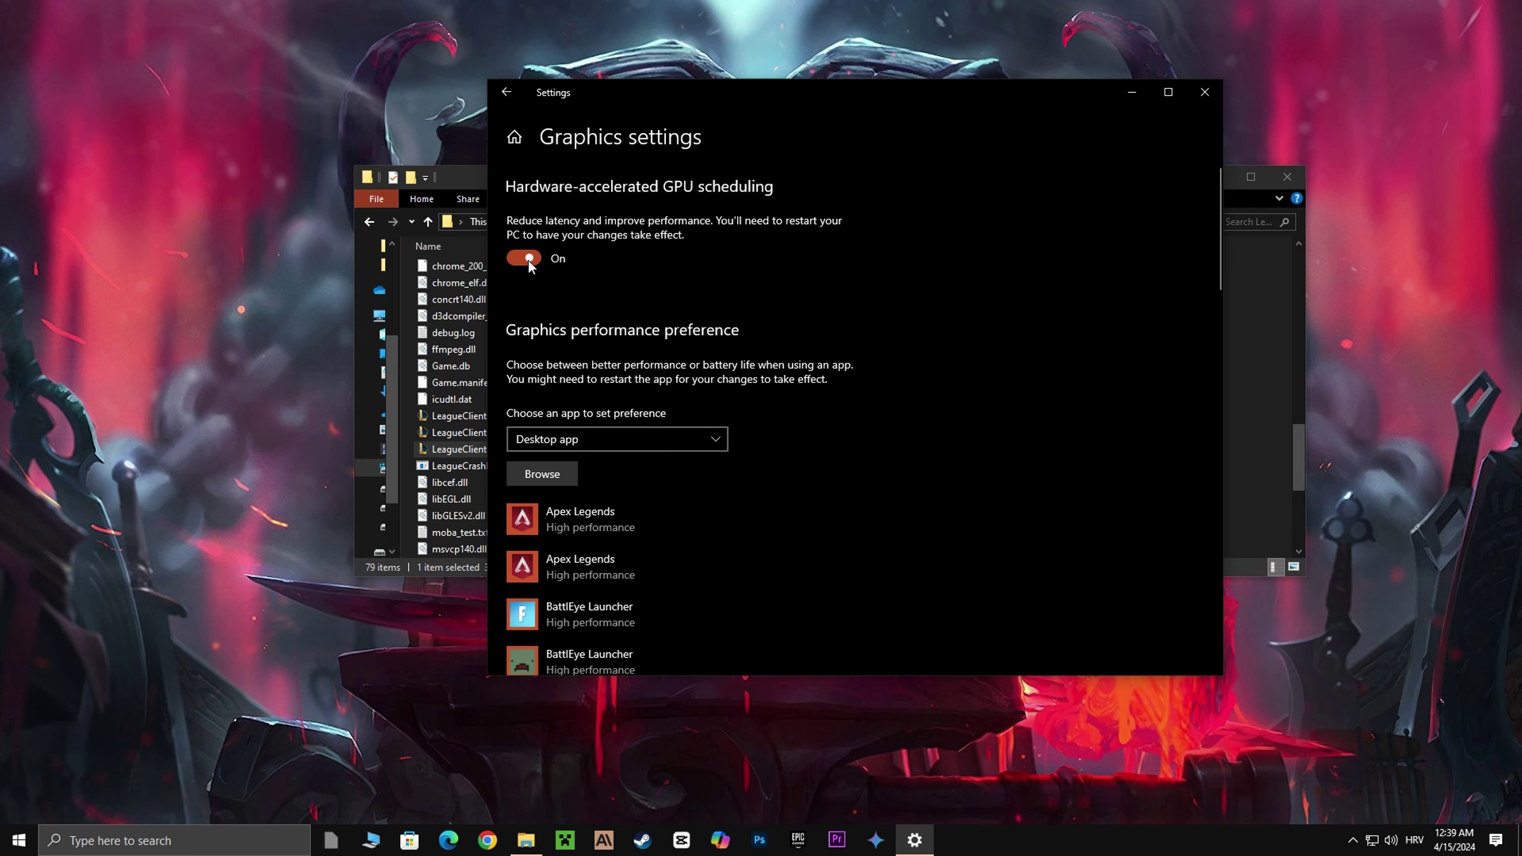
Add LeagueClient.exe from C:\Riot Games\League of Legends to the graphics performance list and set its preference to High performance.
click(539, 450)
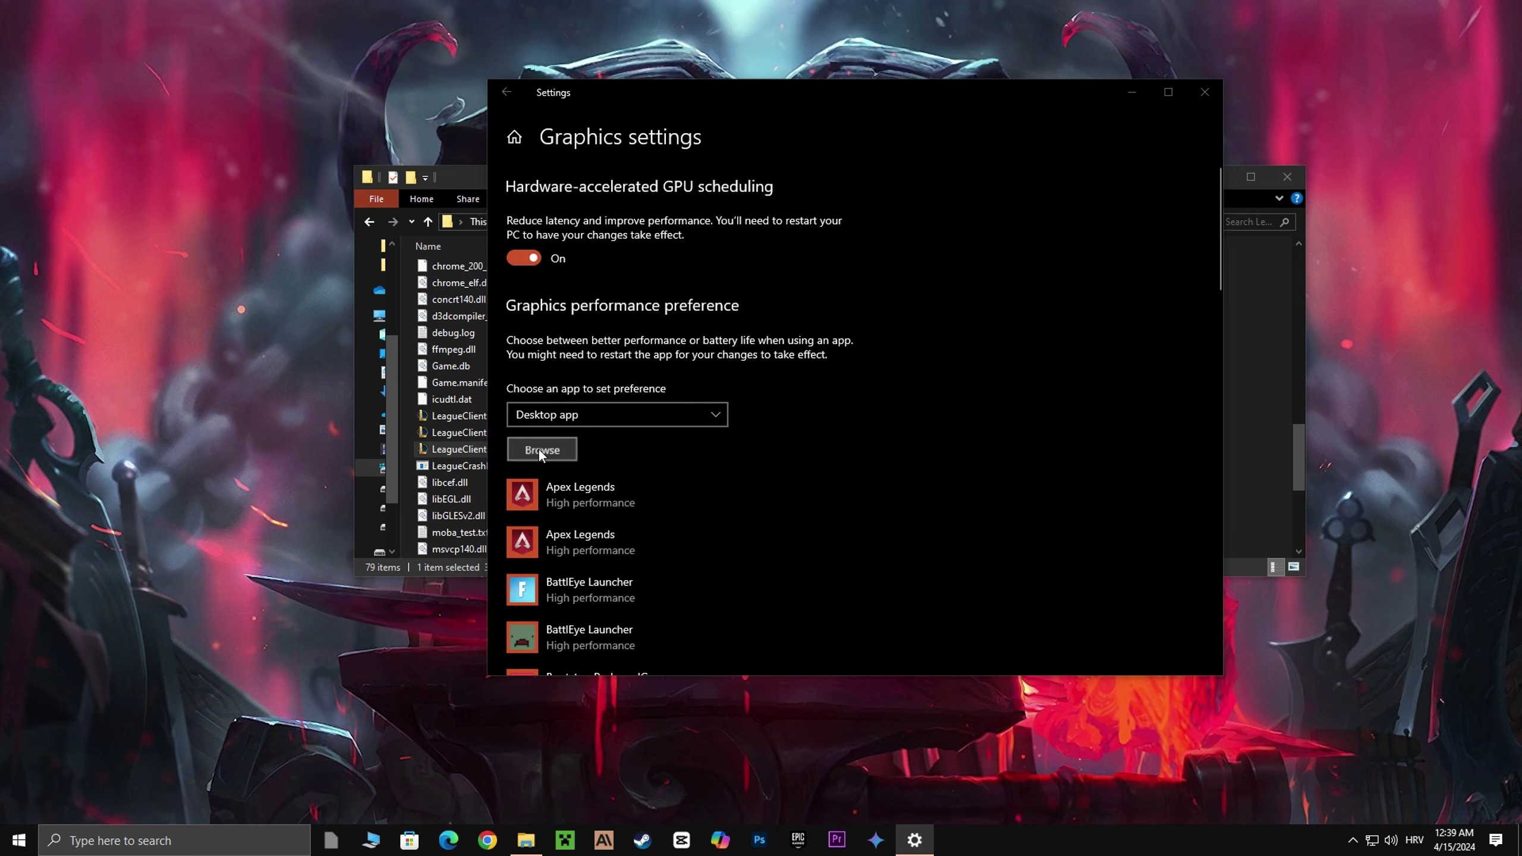
click(987, 117)
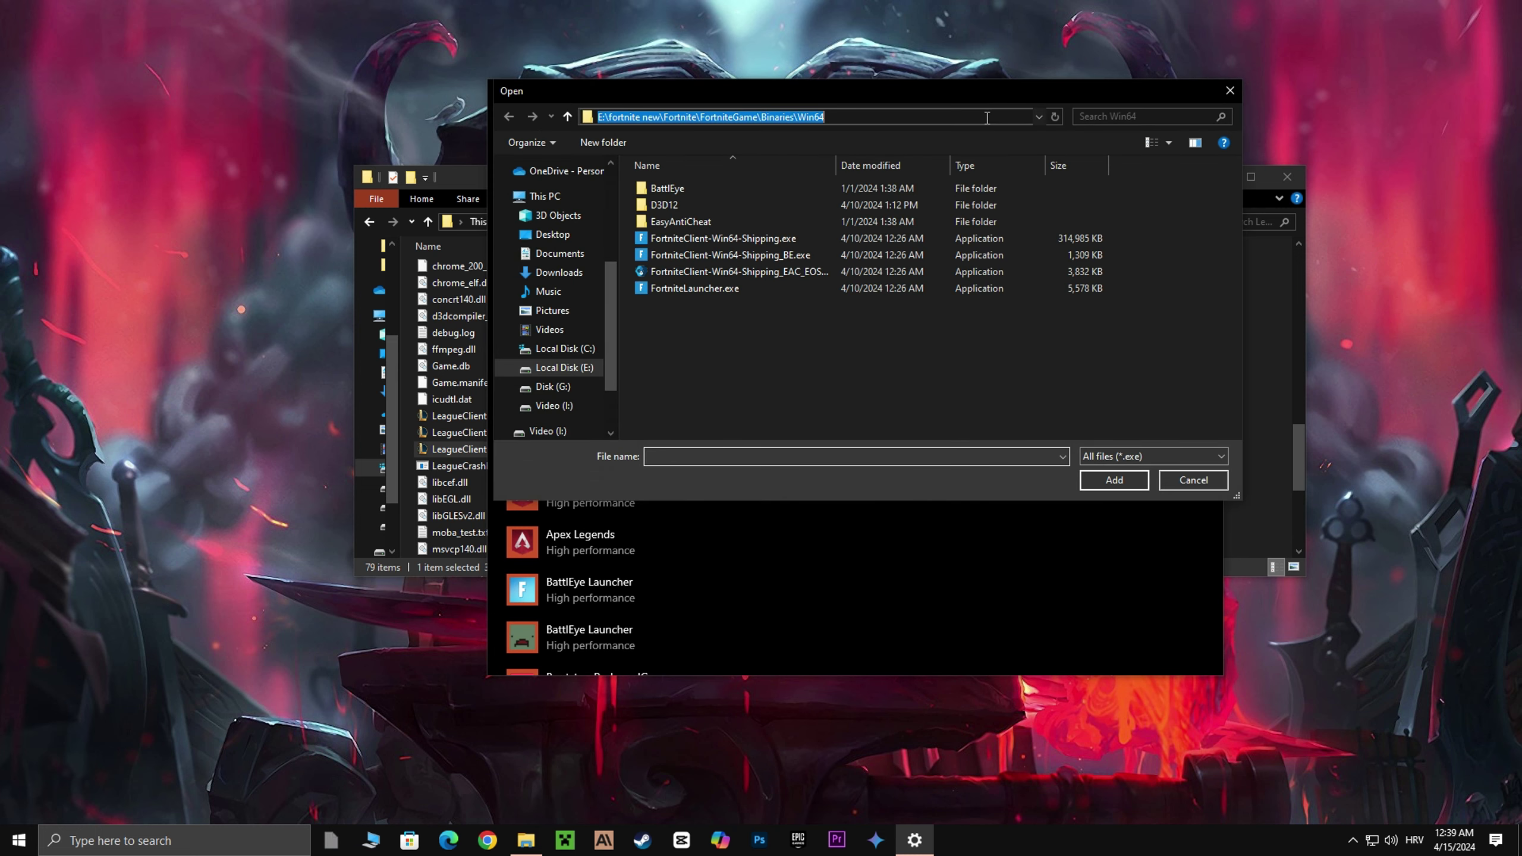
right_click(715, 120)
click(541, 184)
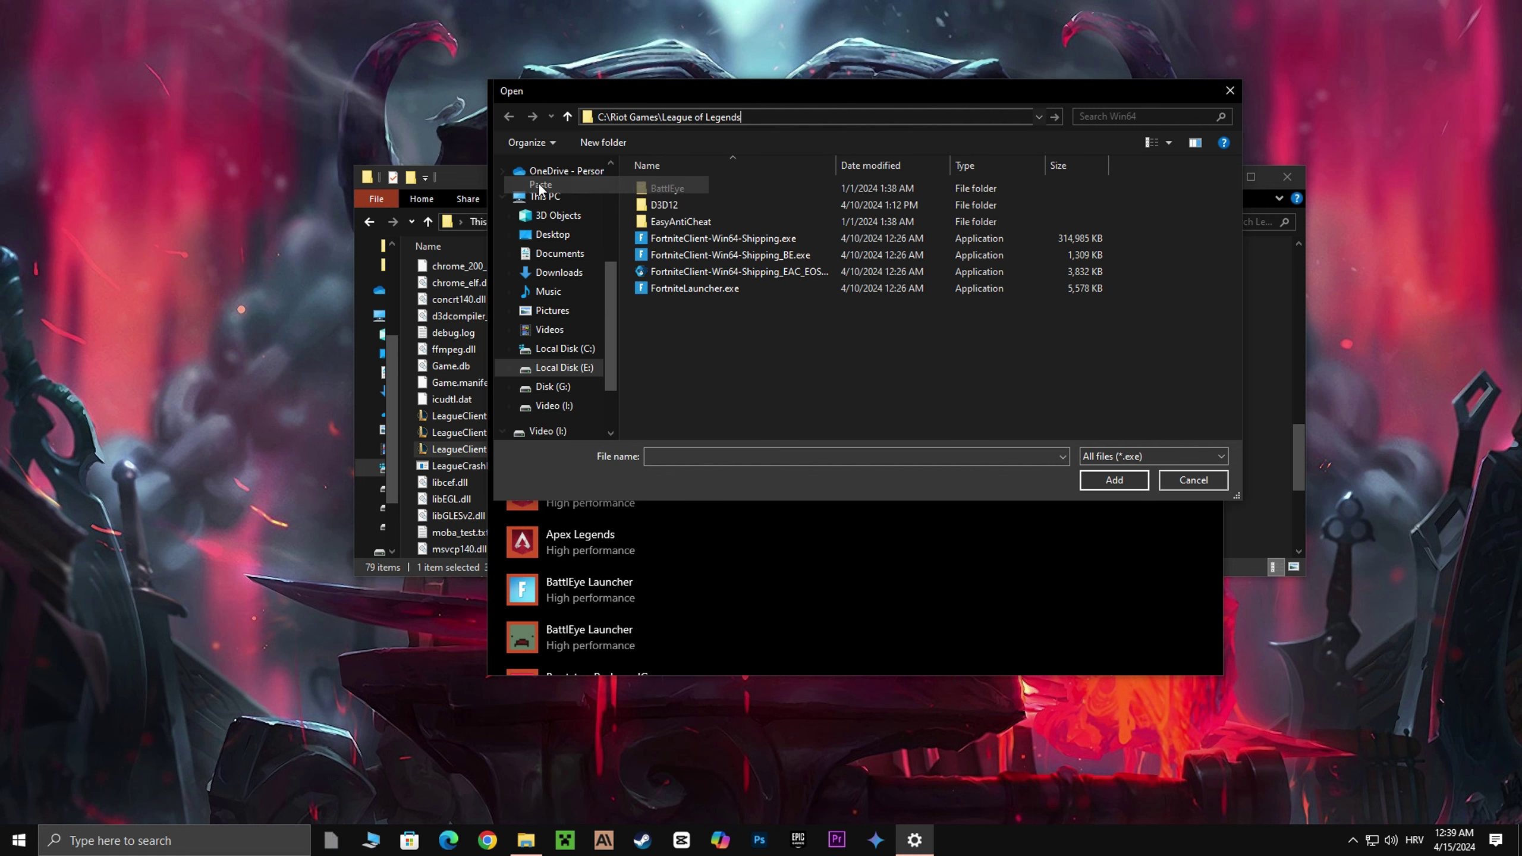
click(1056, 118)
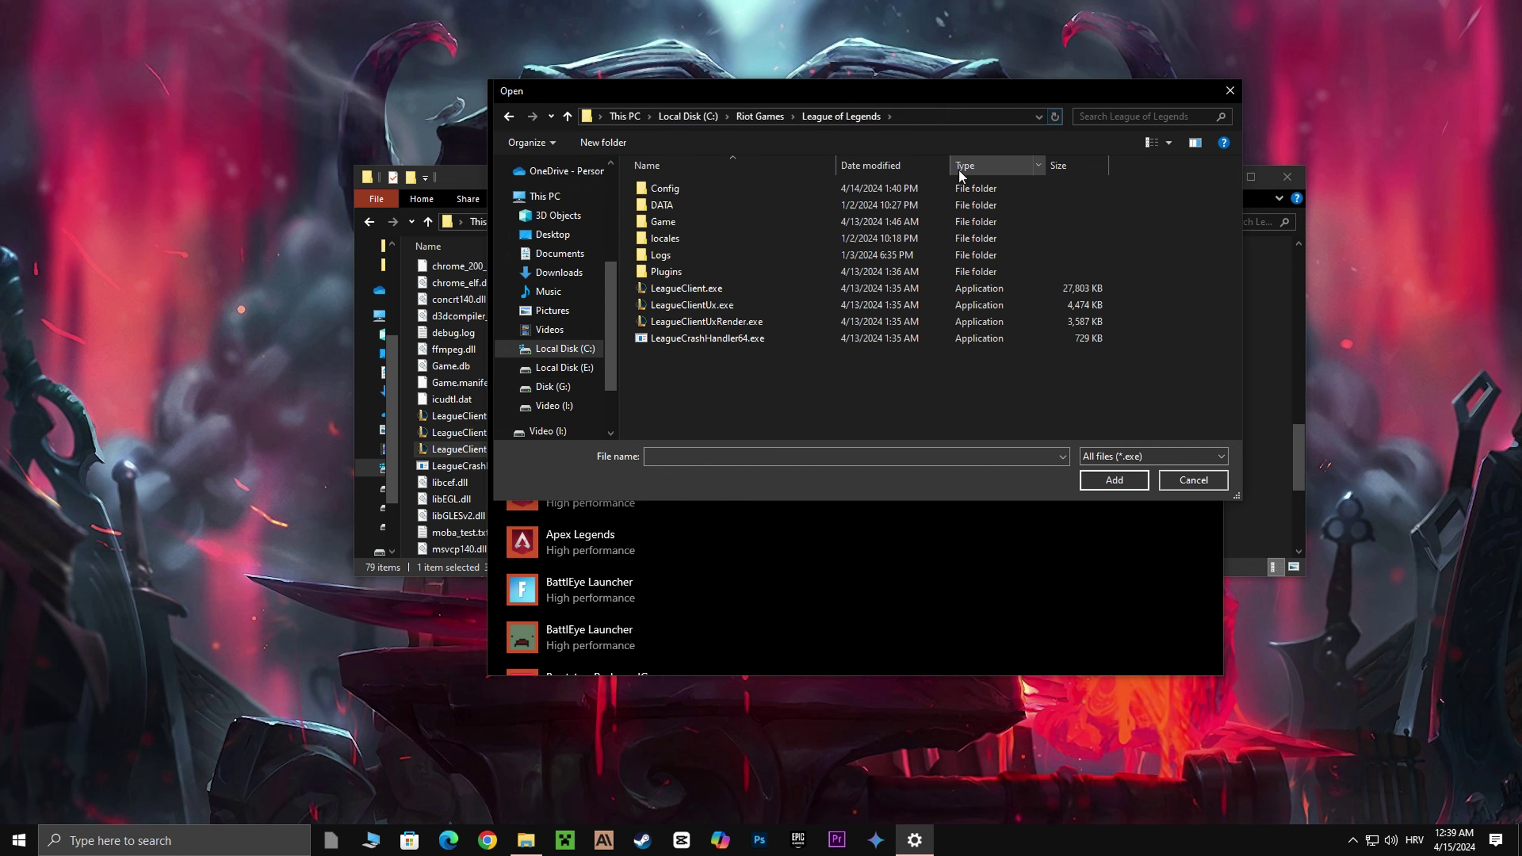
click(659, 289)
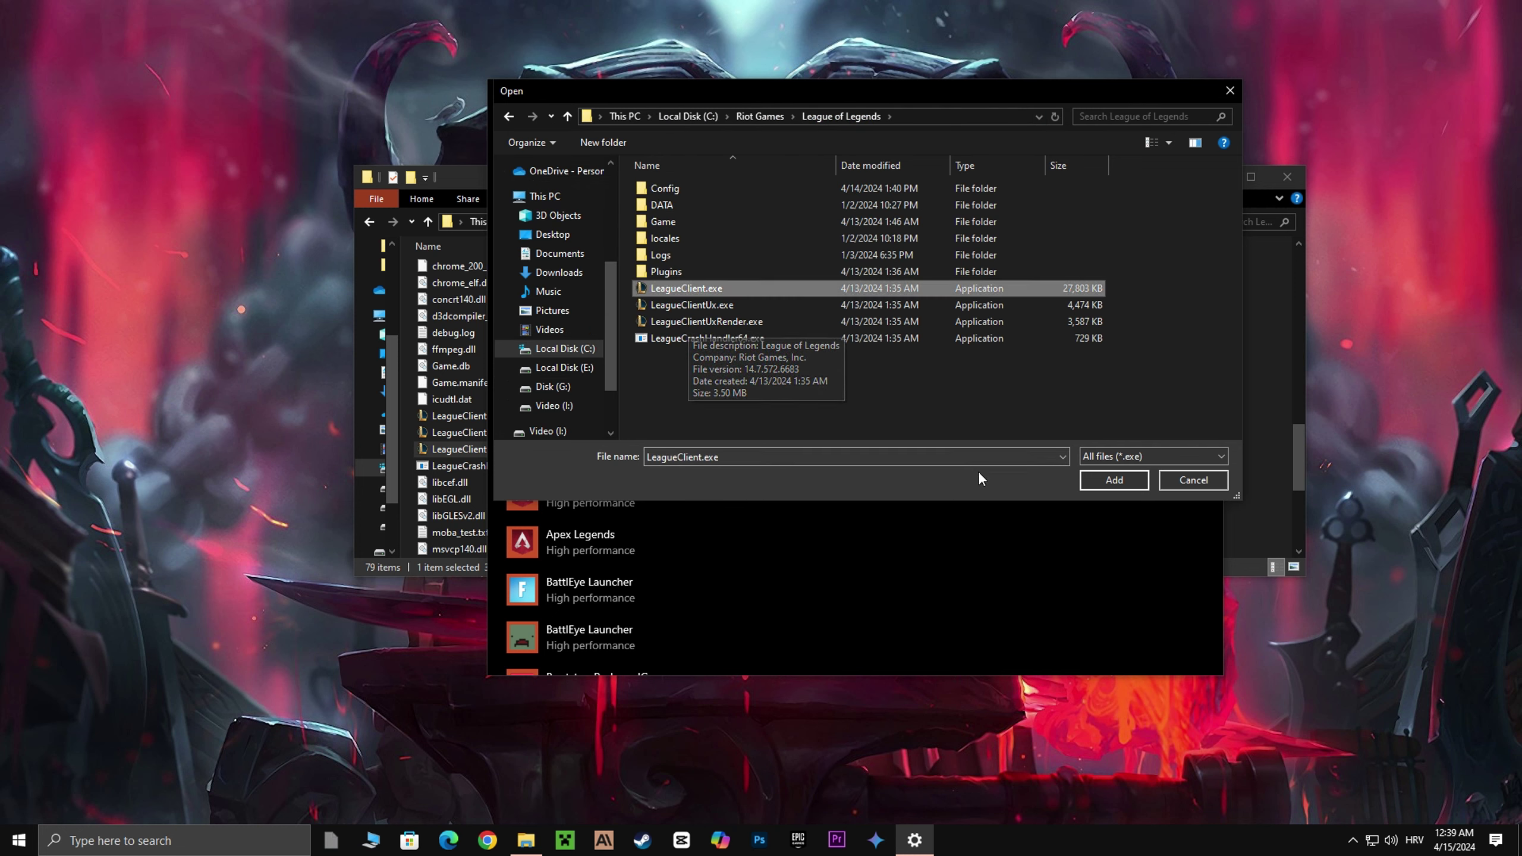
click(1102, 481)
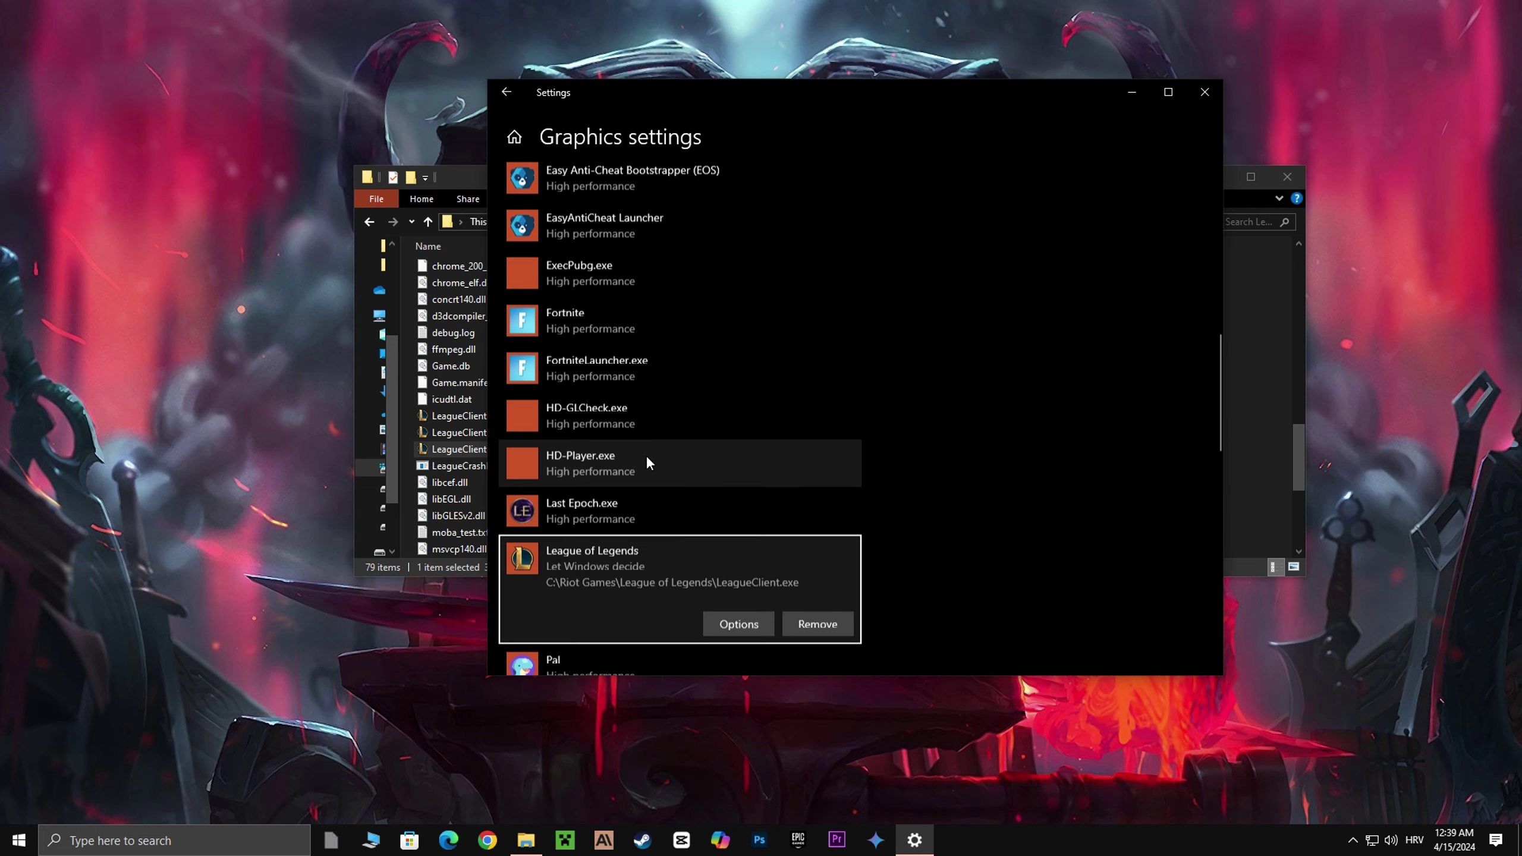
click(737, 624)
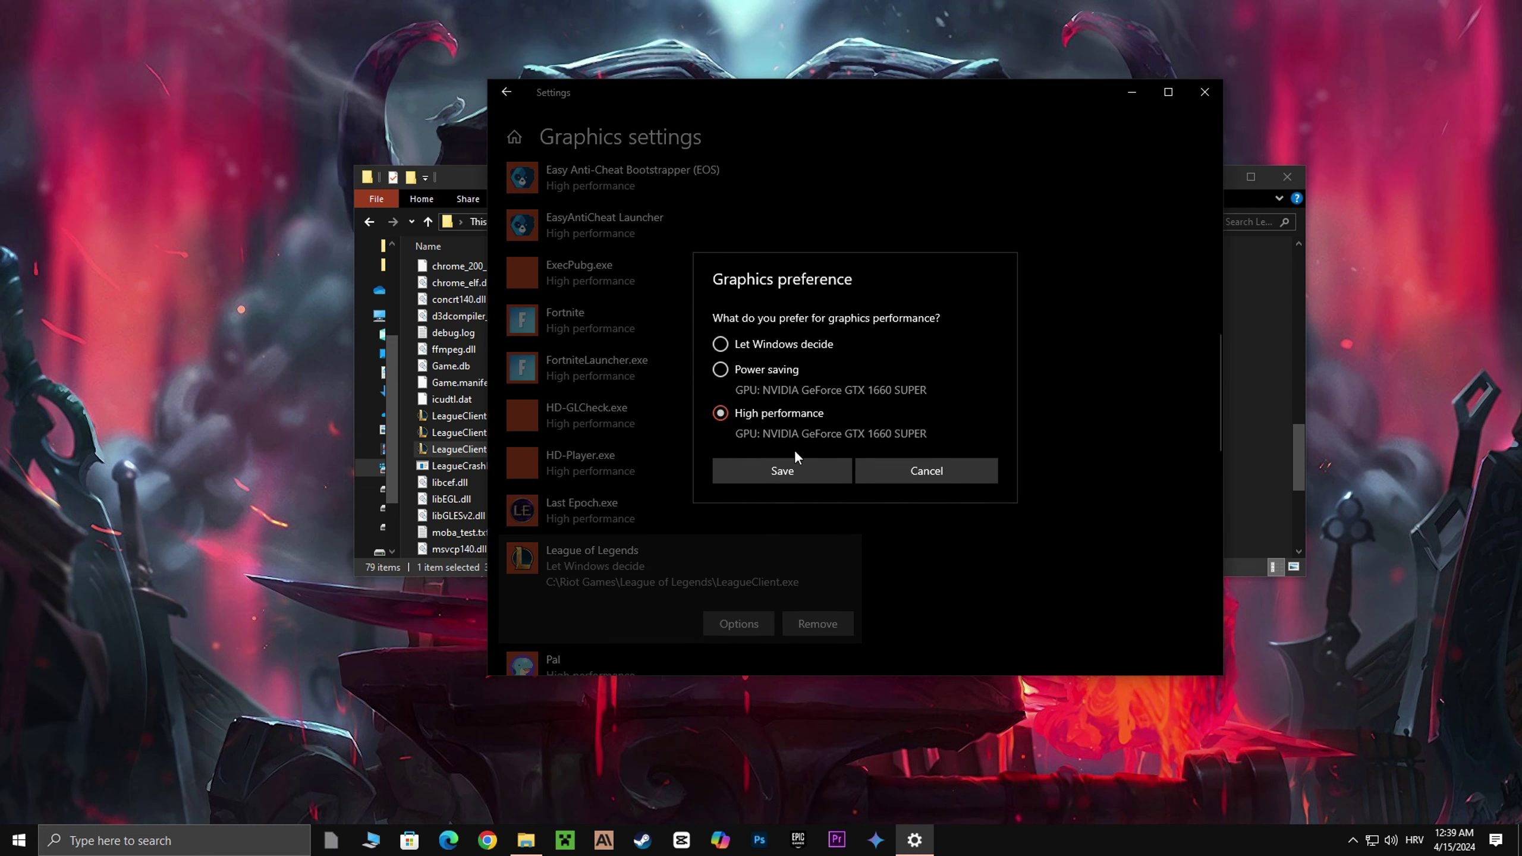
click(780, 471)
Add LeagueClientUx.exe to the graphics performance list and set its preference to High performance.
scroll(666, 441, up, 15)
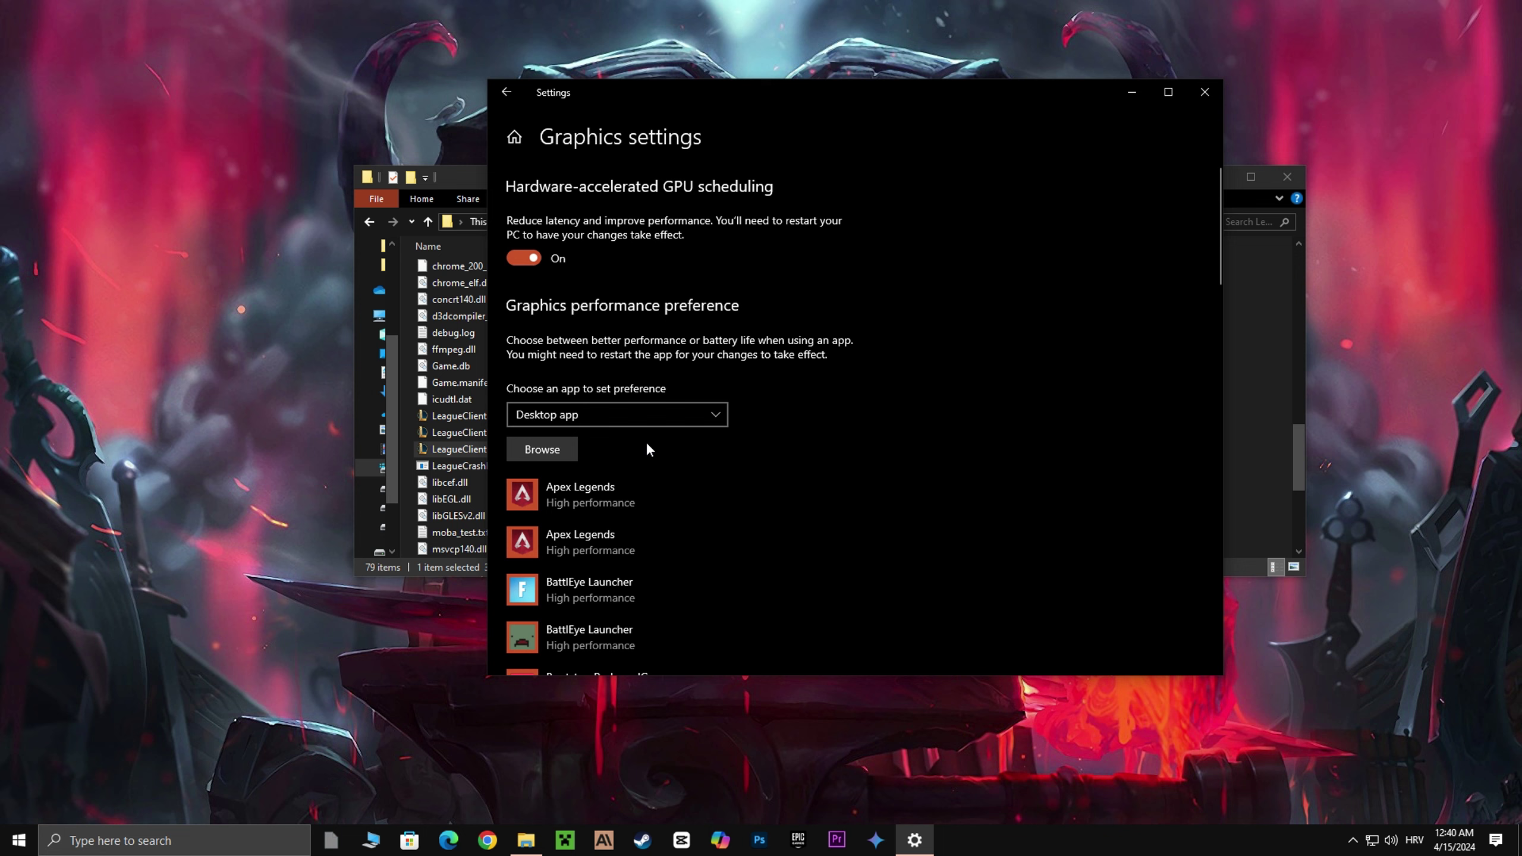
click(566, 447)
click(667, 305)
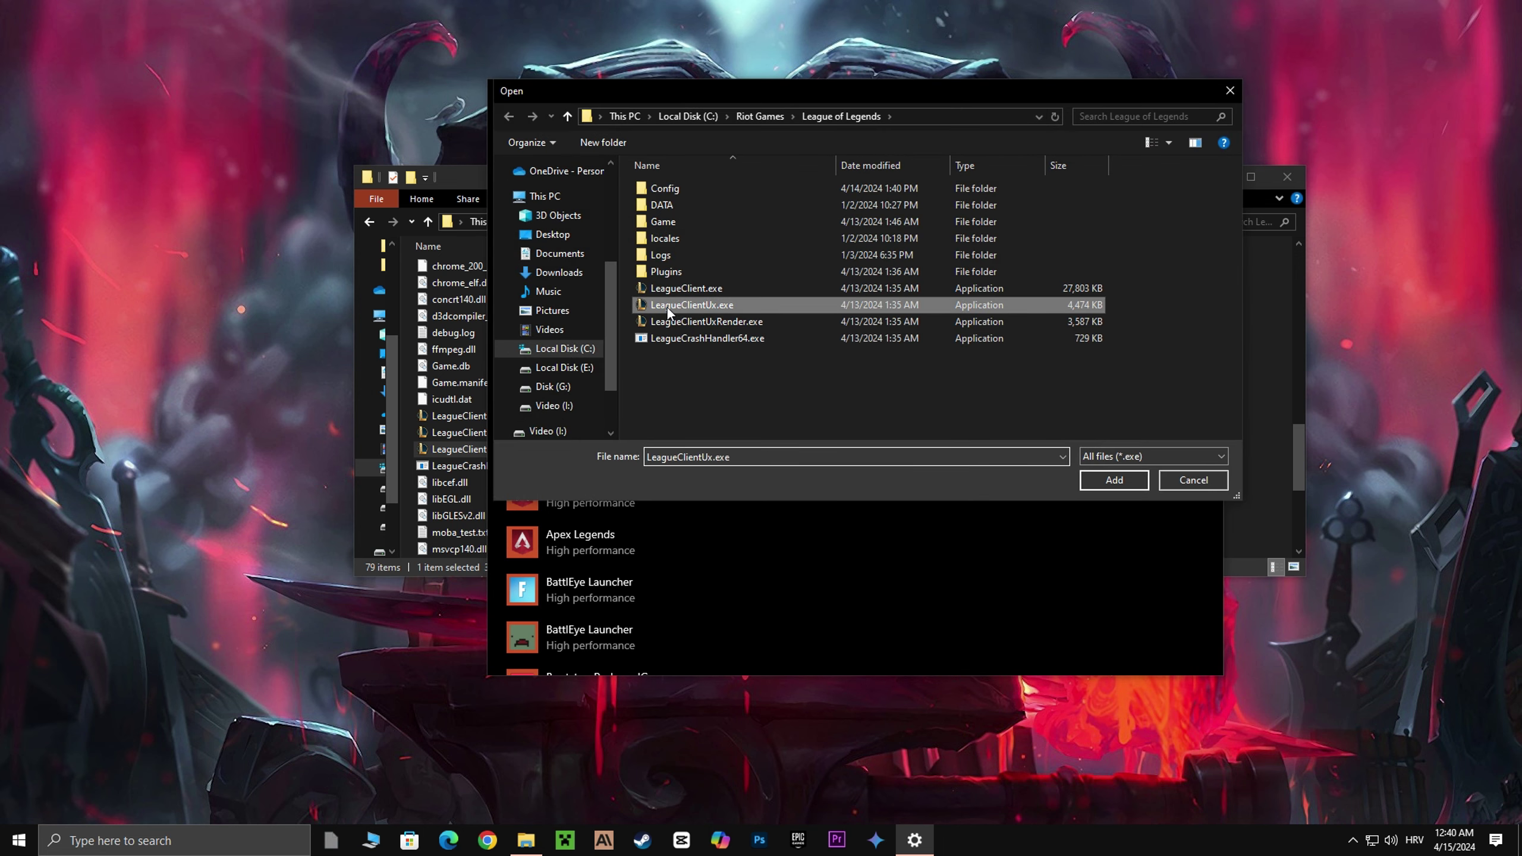
click(1090, 481)
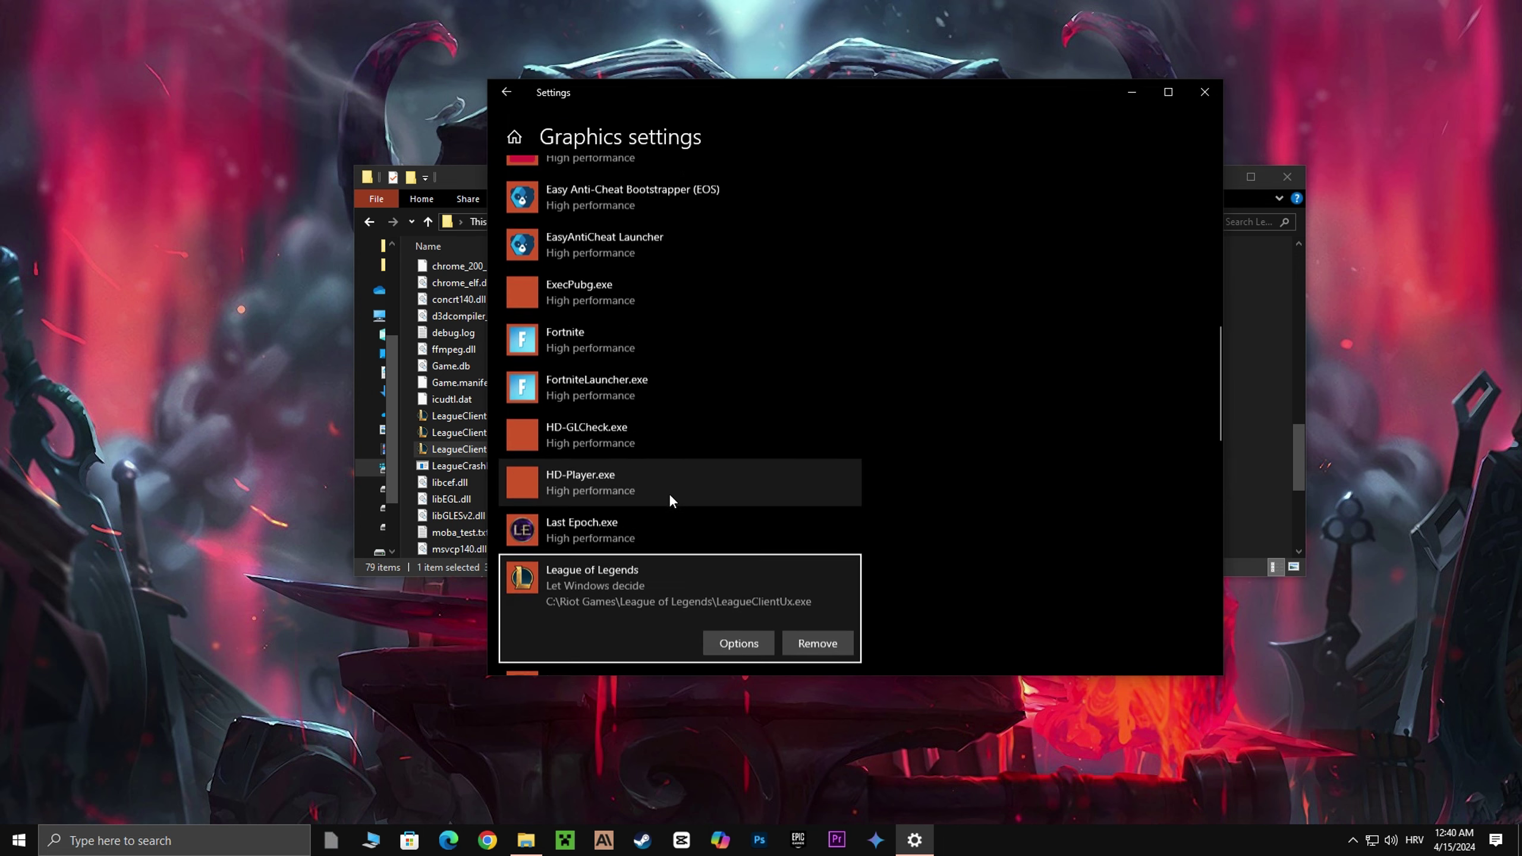
scroll(670, 501, down, 2)
click(728, 546)
click(719, 412)
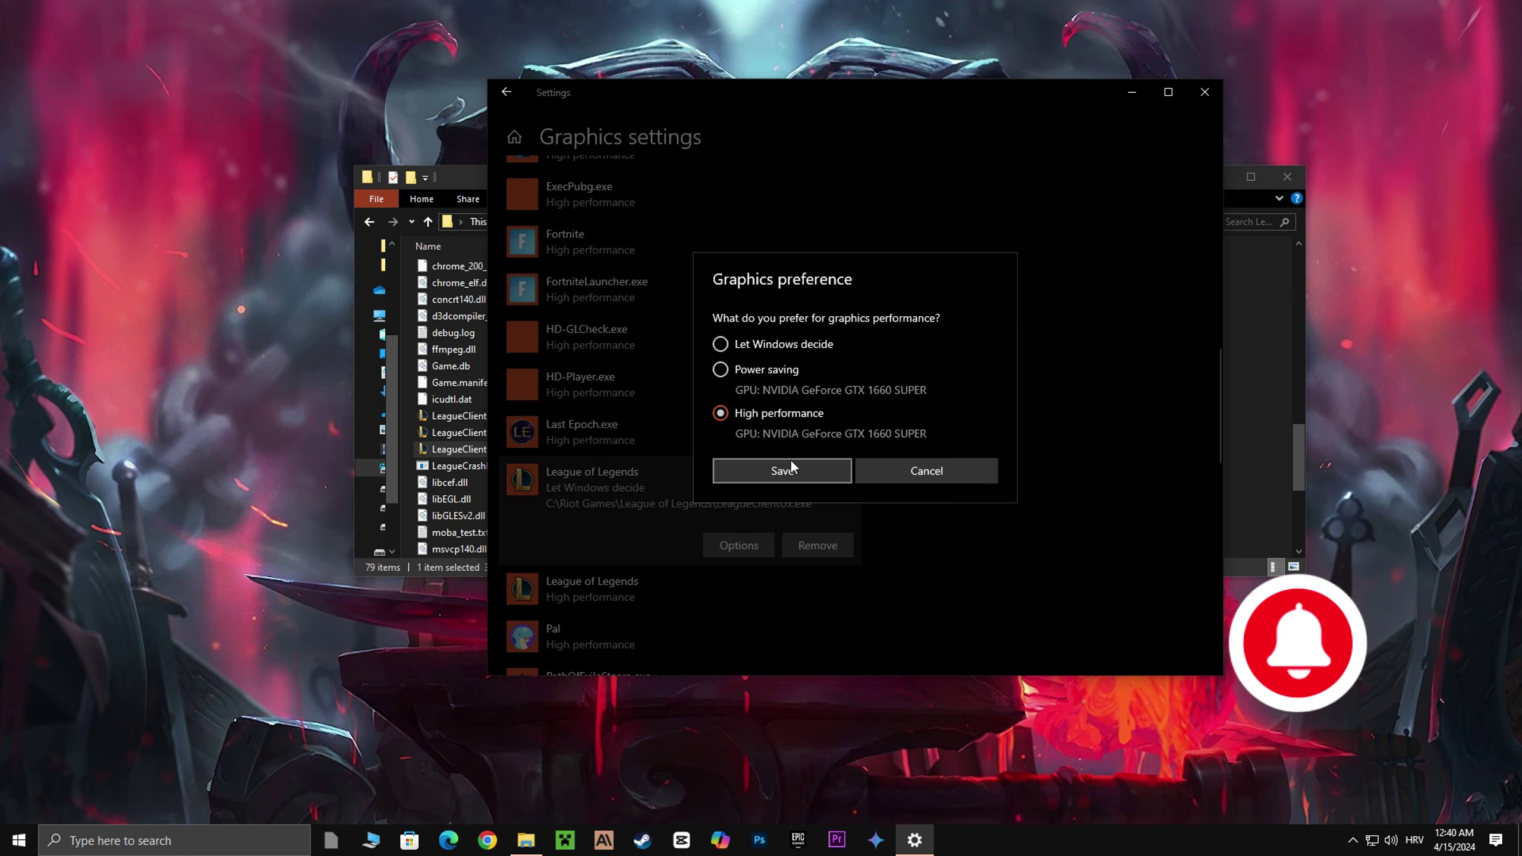
click(774, 469)
Add LeagueClientUxRender.exe to the graphics performance list and set its preference to High performance.
scroll(662, 454, up, 10)
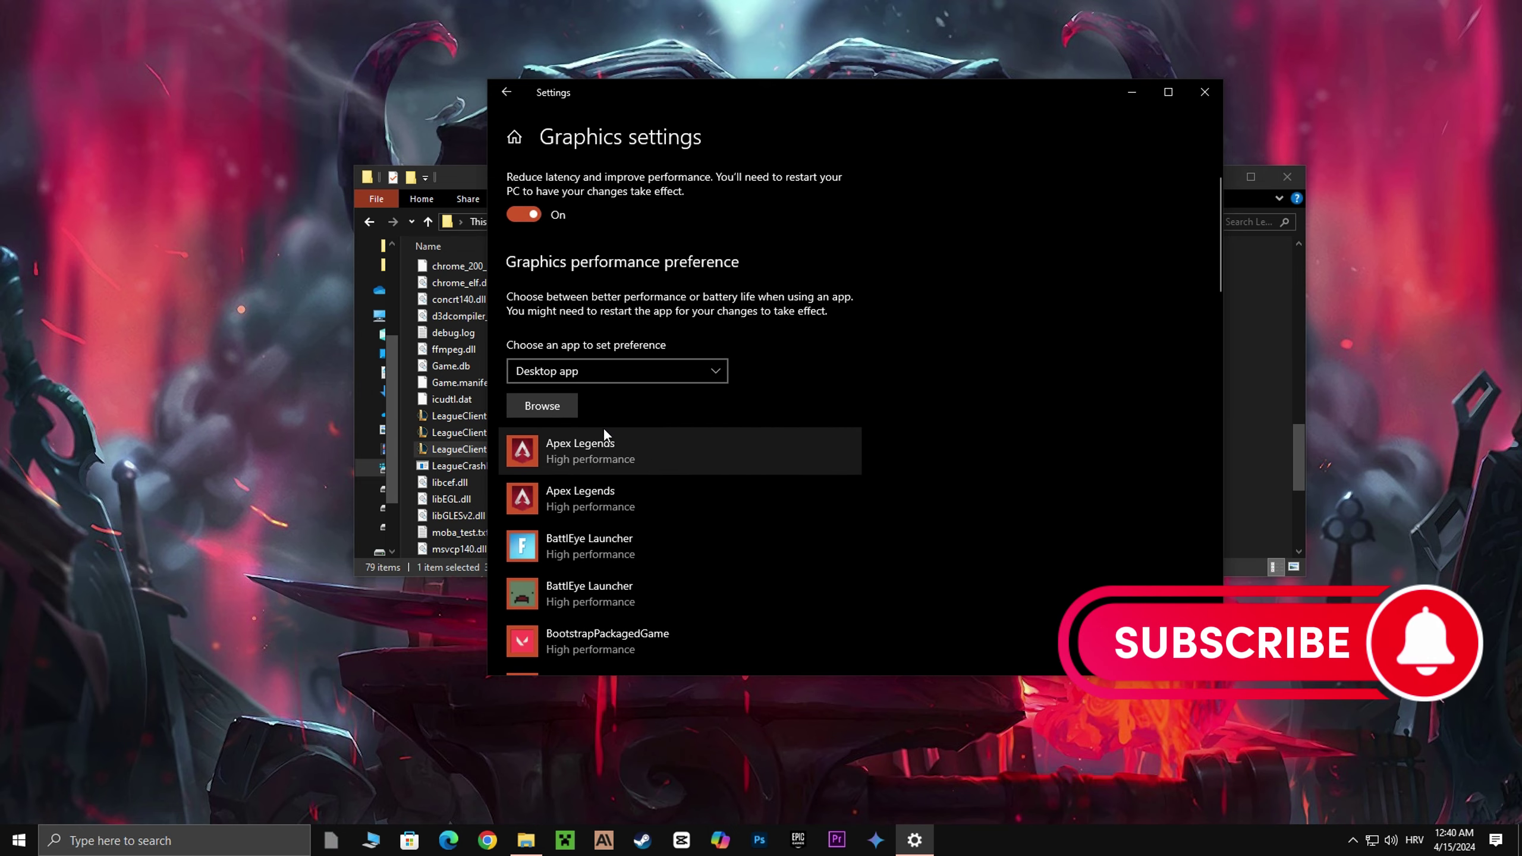
click(559, 407)
click(671, 322)
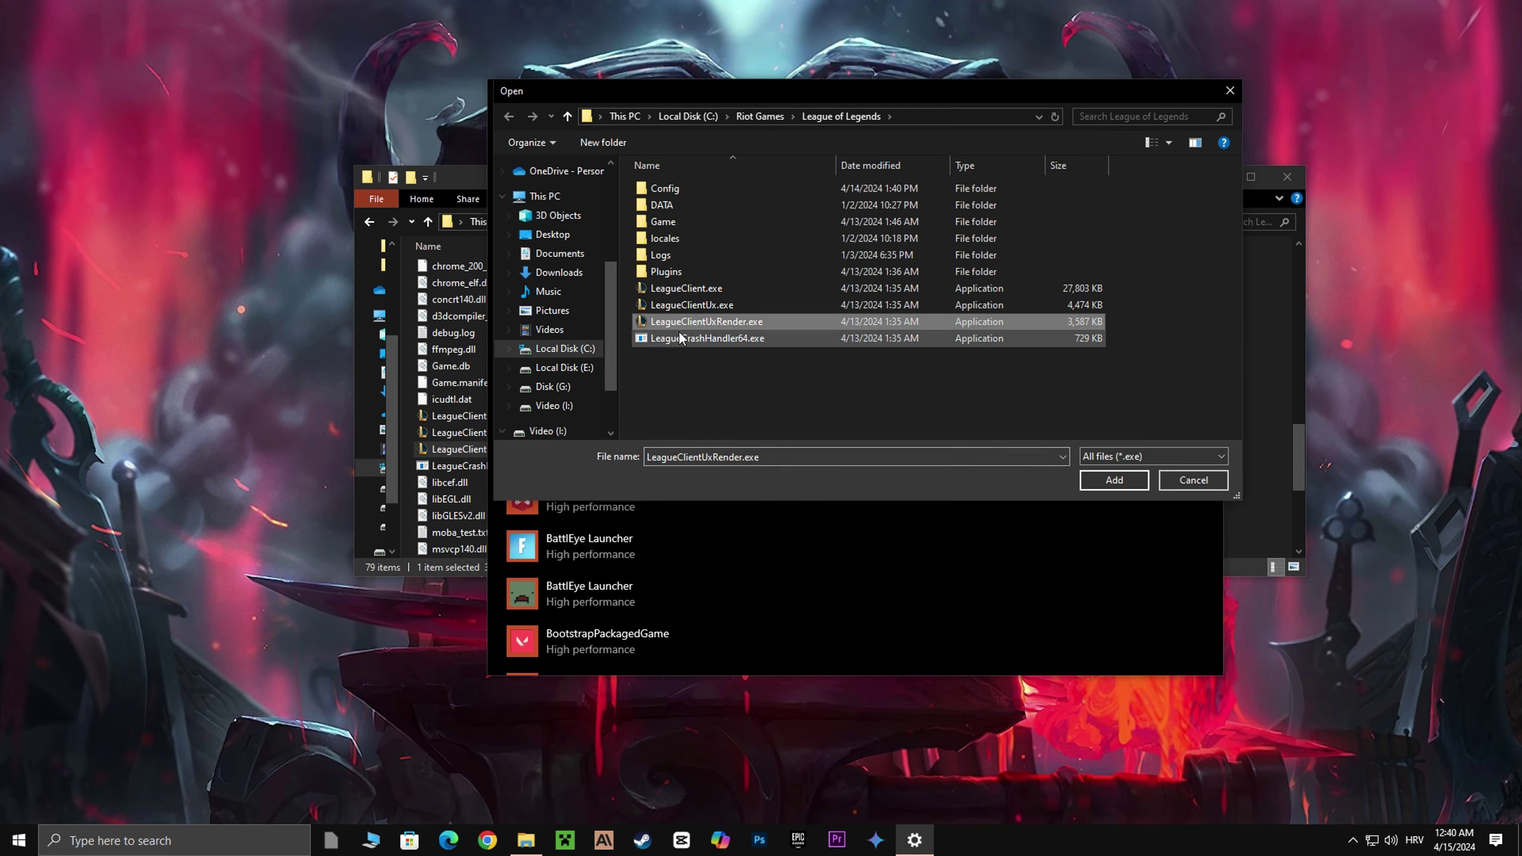
click(1087, 483)
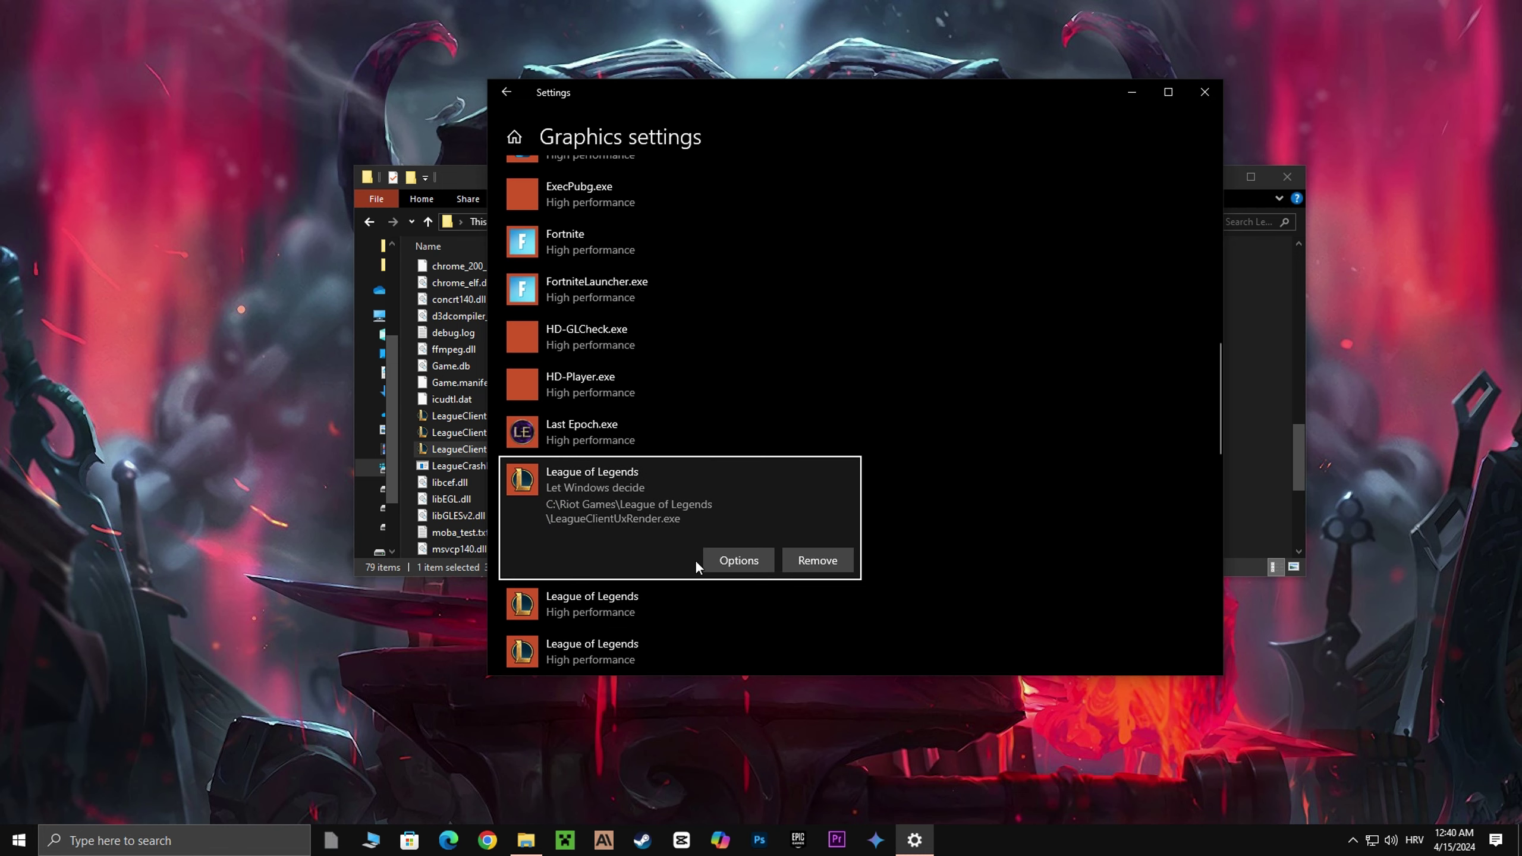
click(725, 560)
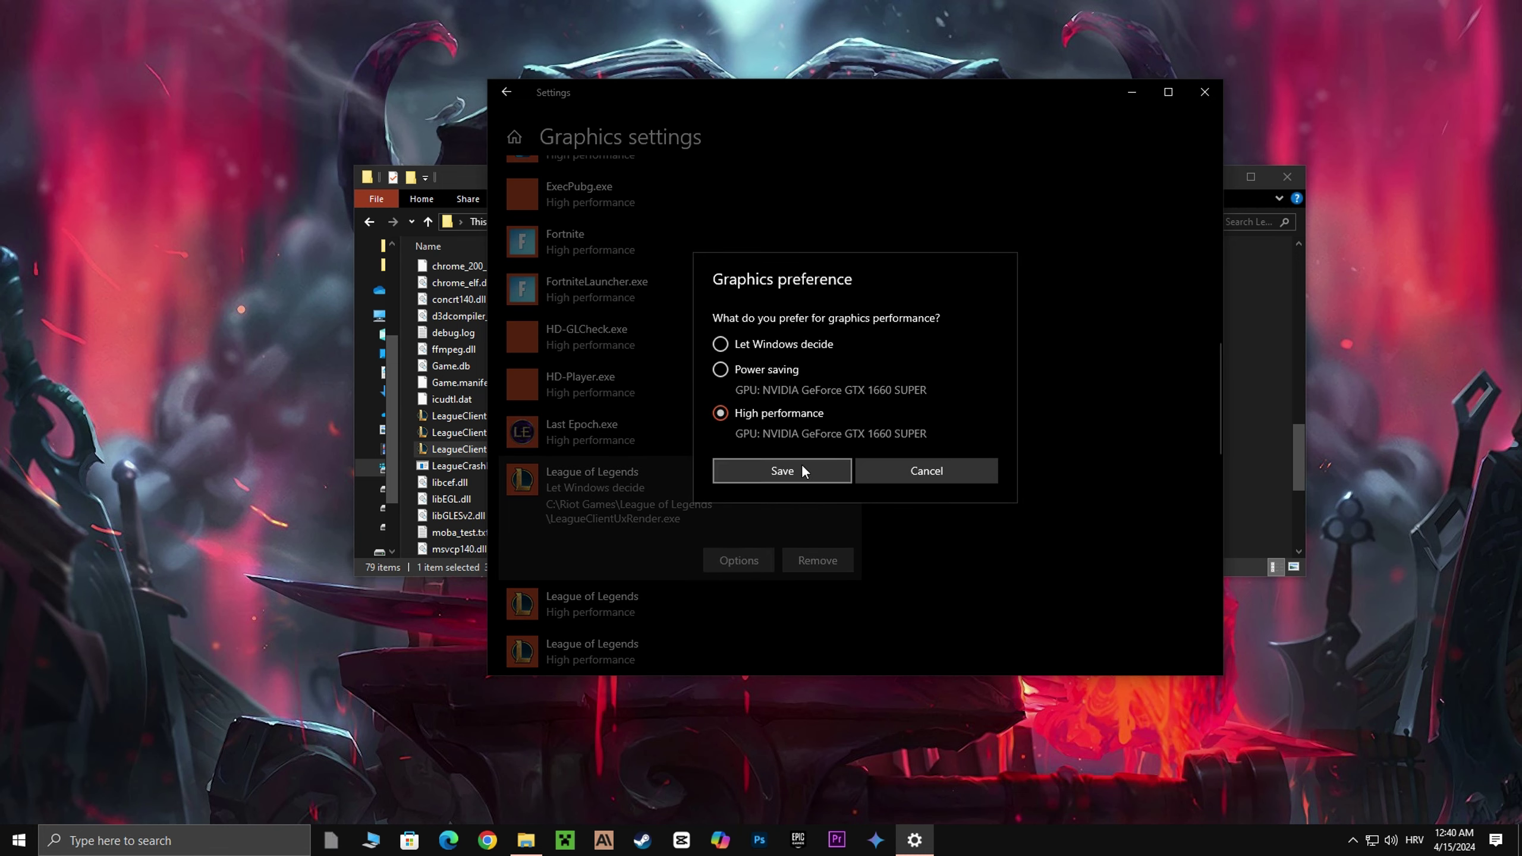
click(783, 471)
Add League of Legends.exe from the Game subfolder to the graphics performance list, set it to High performance, and close the settings.
scroll(630, 458, up, 10)
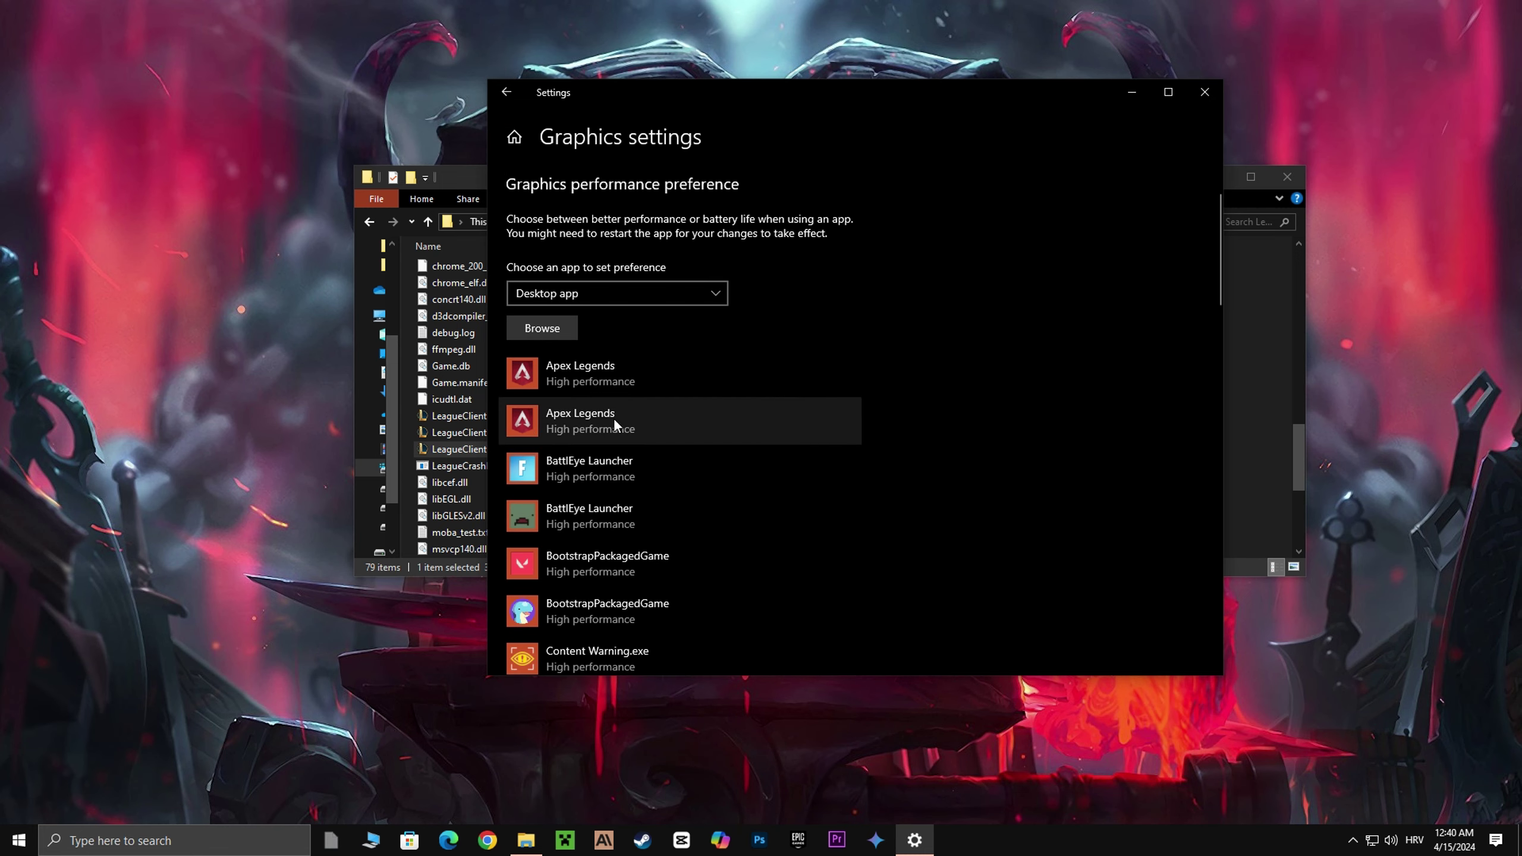
click(551, 330)
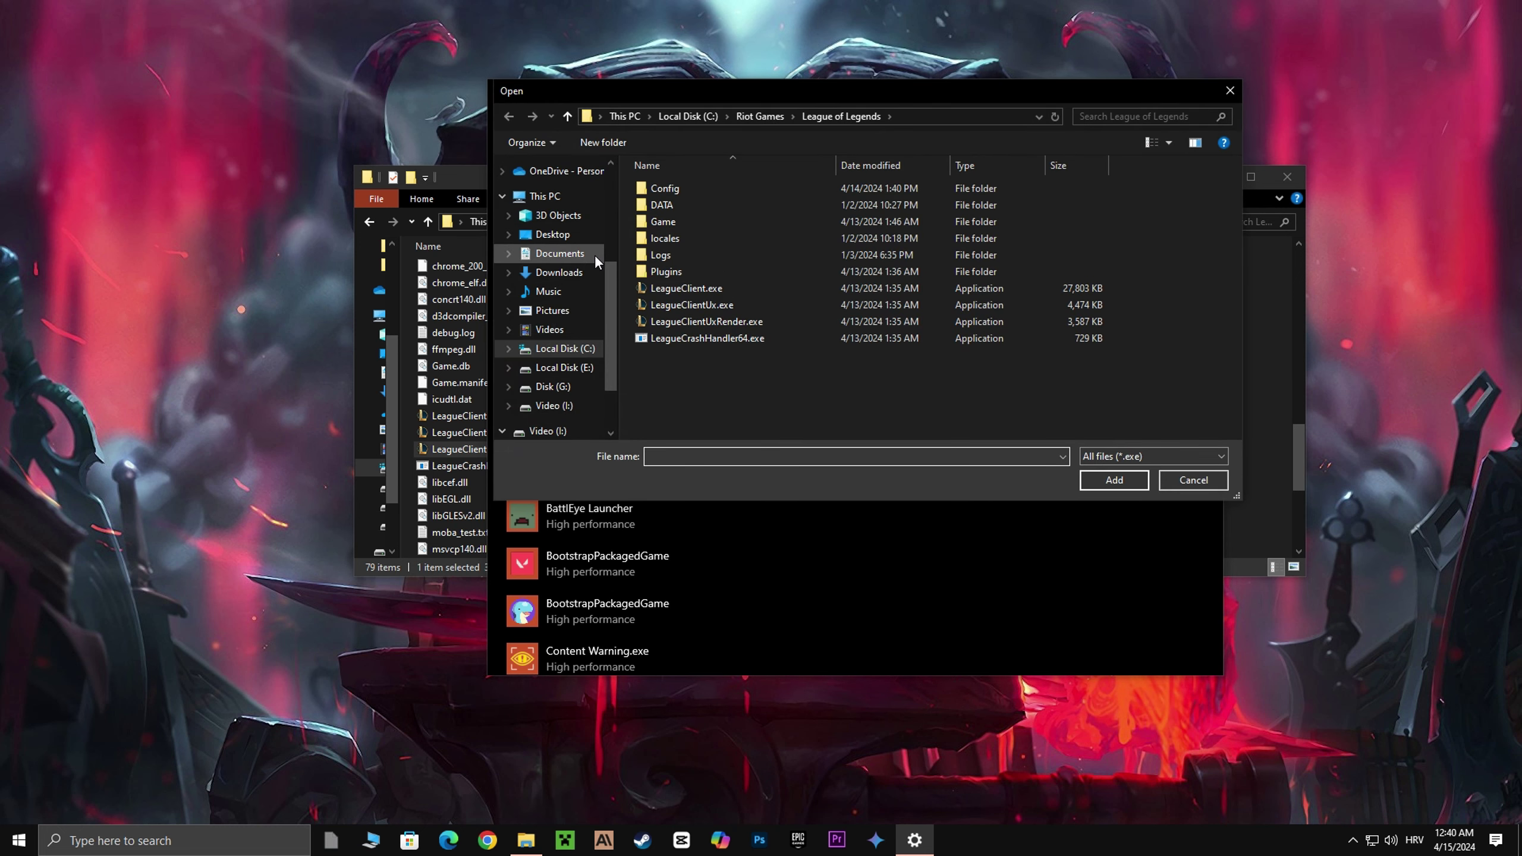
double_click(662, 222)
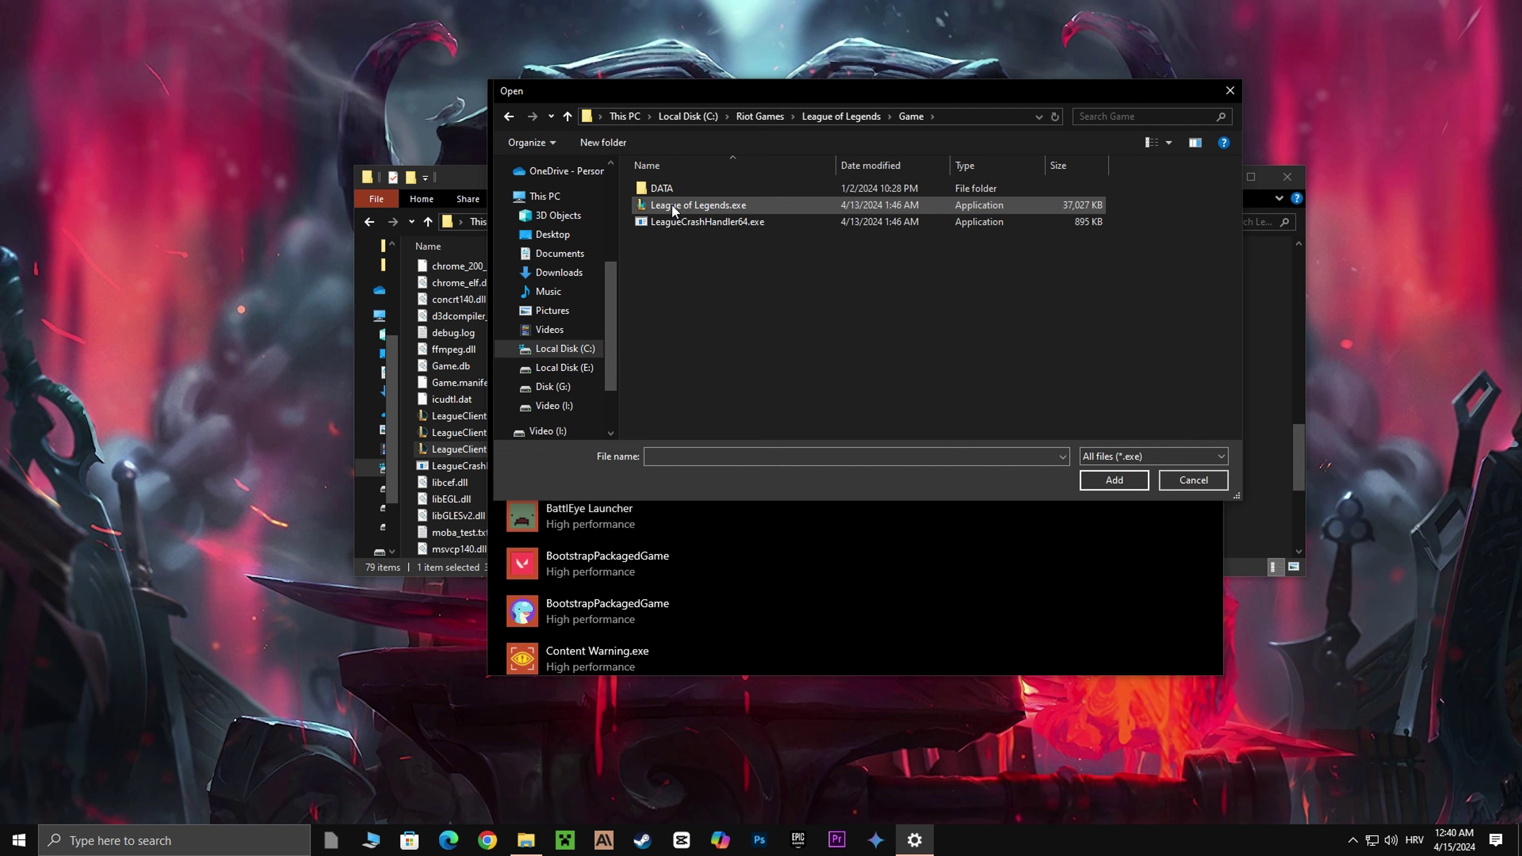
click(677, 207)
click(1114, 480)
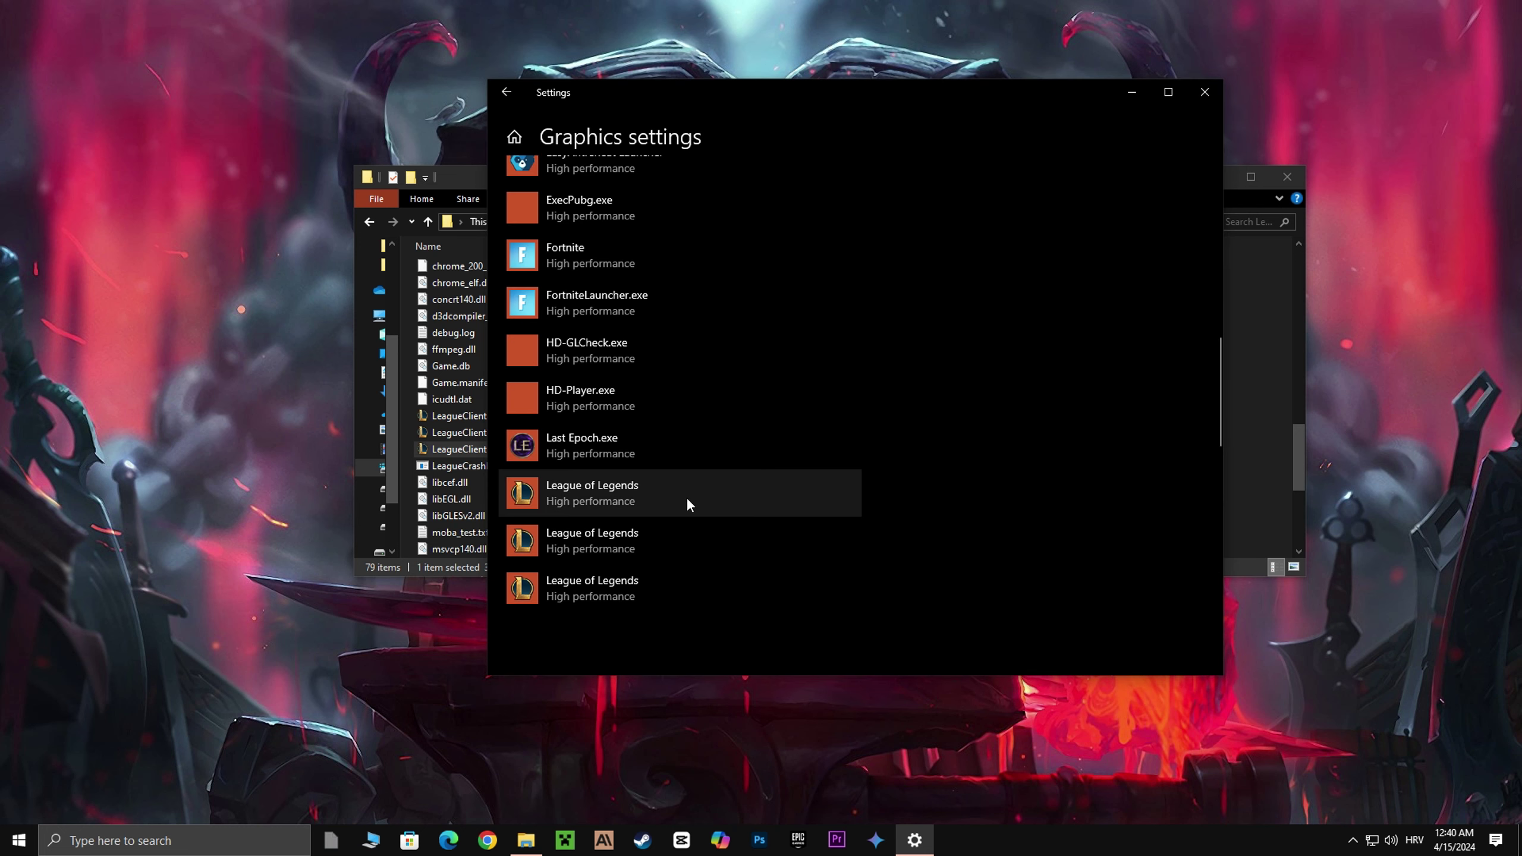
click(683, 515)
click(722, 640)
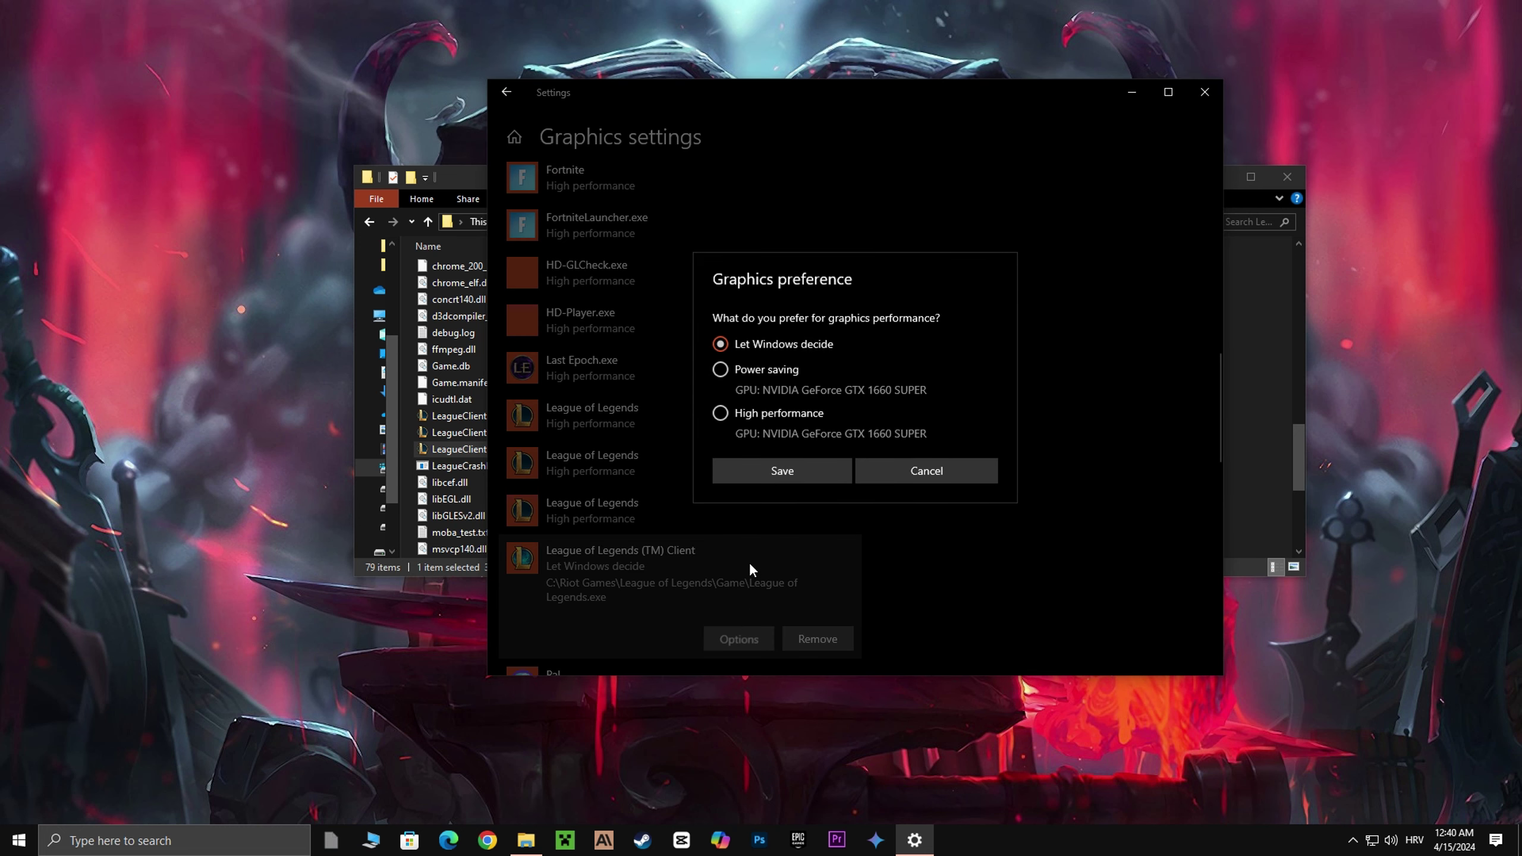
click(723, 414)
click(784, 470)
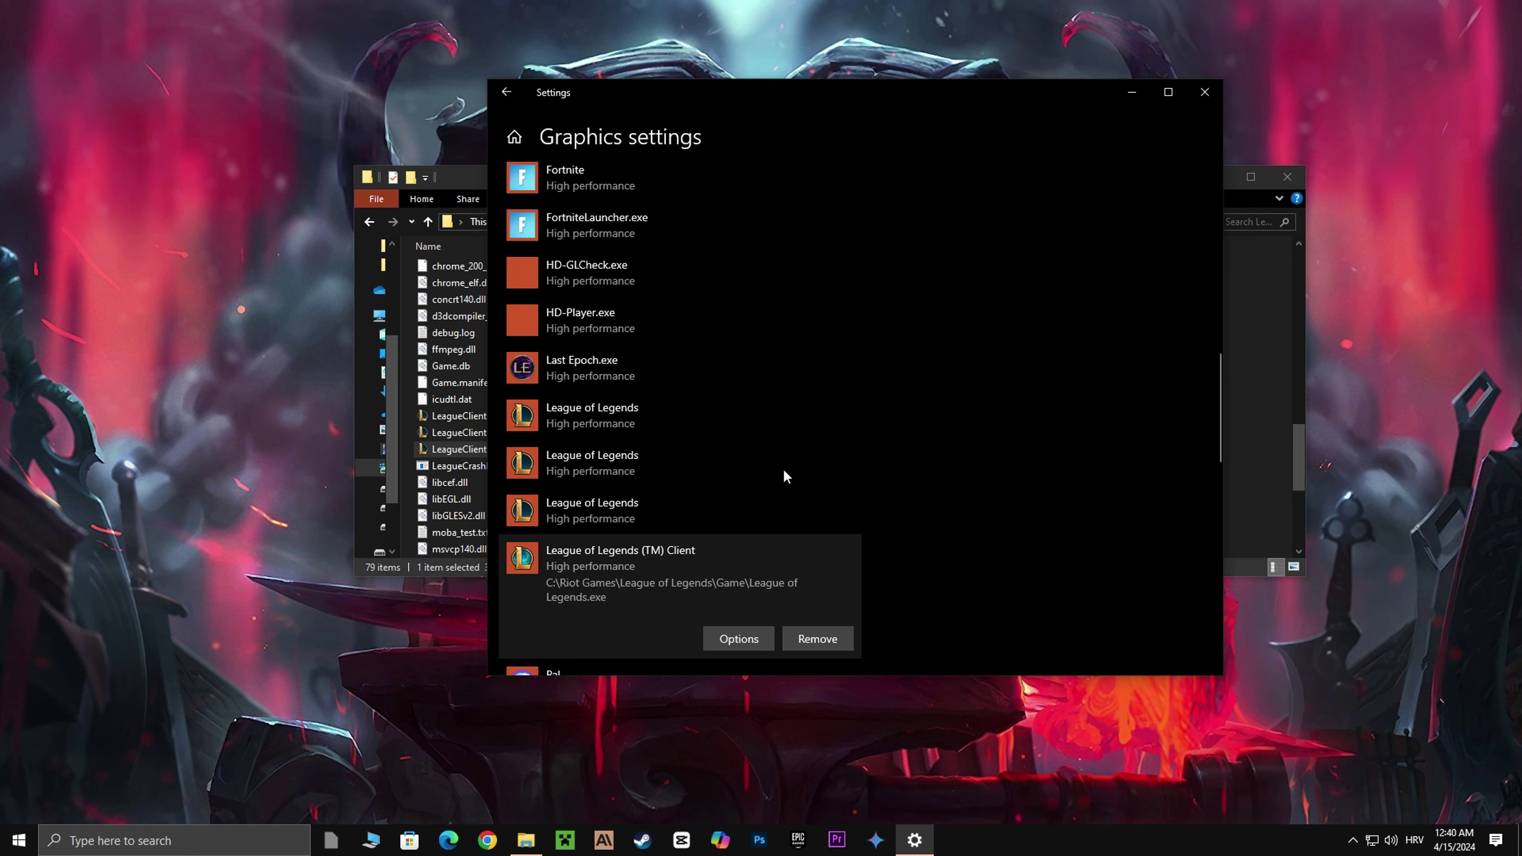
click(1203, 93)
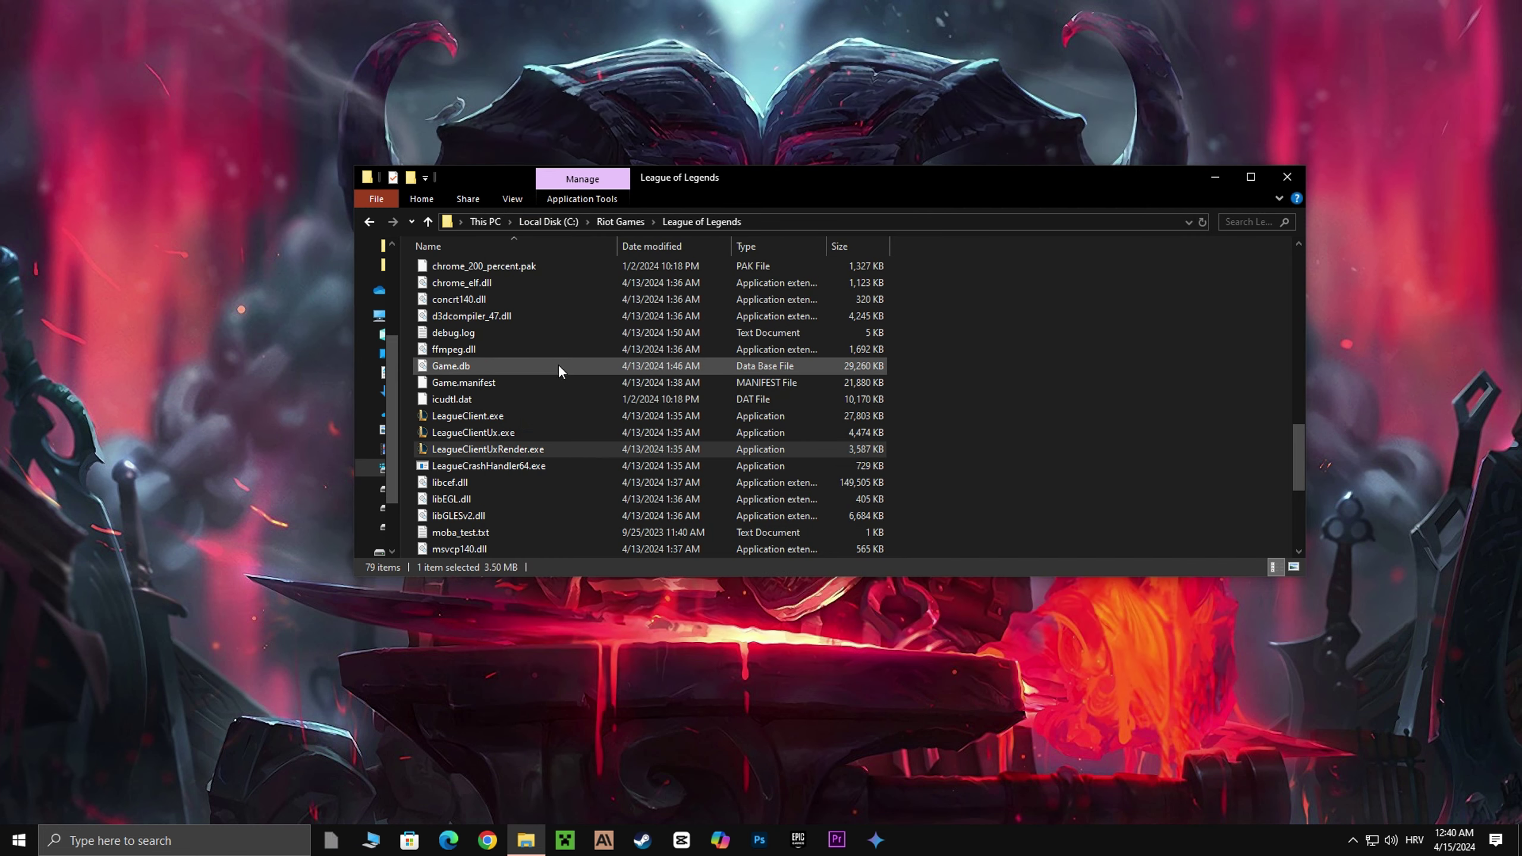
Disable fullscreen optimizations for all users in the compatibility properties of League of Legends.exe in the Game folder.
scroll(505, 396, up, 10)
scroll(506, 394, up, 2)
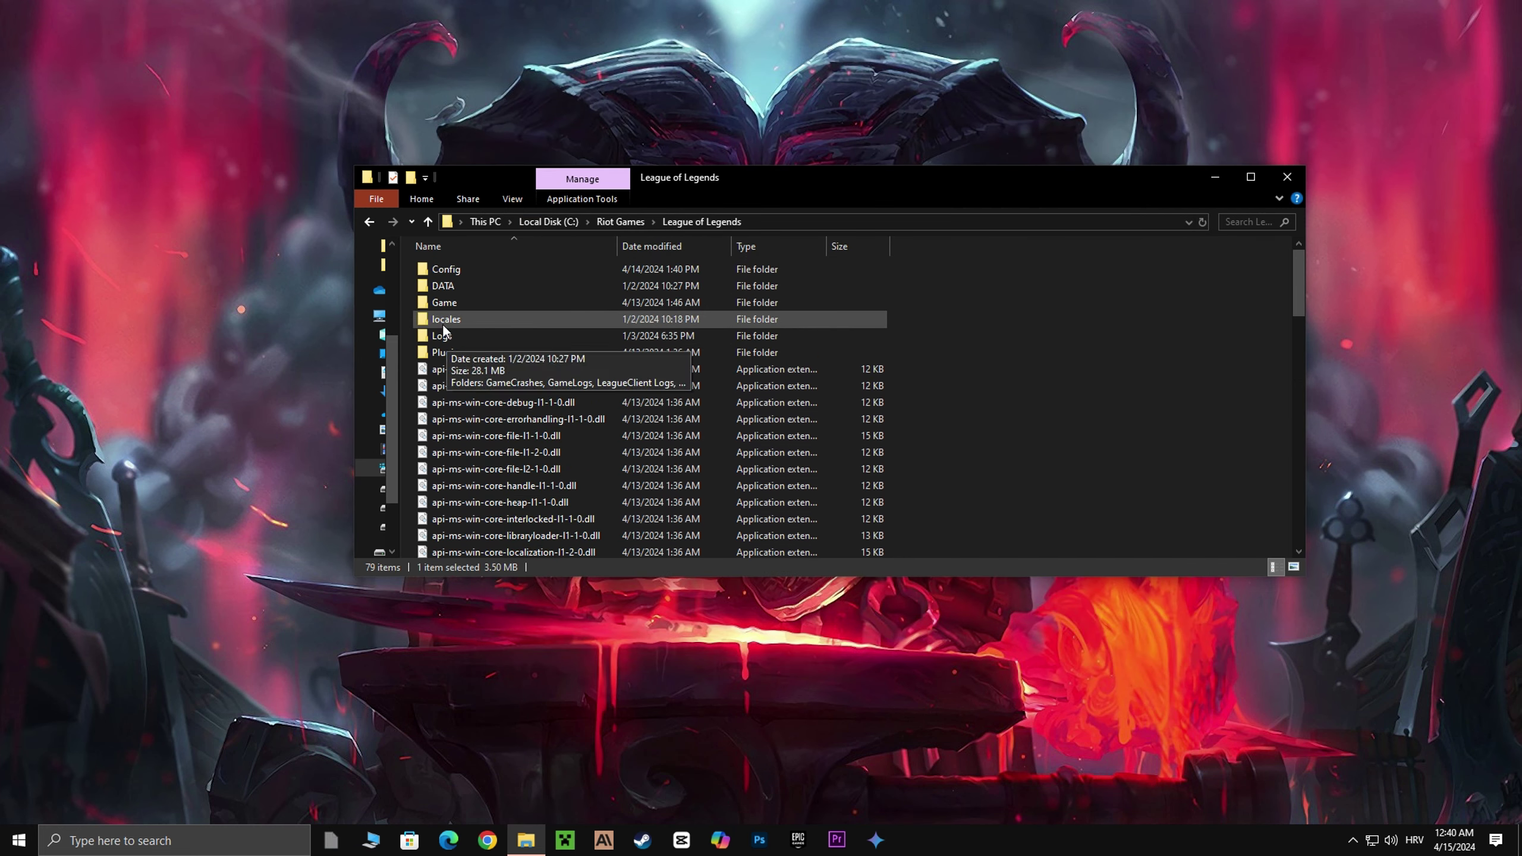
double_click(445, 301)
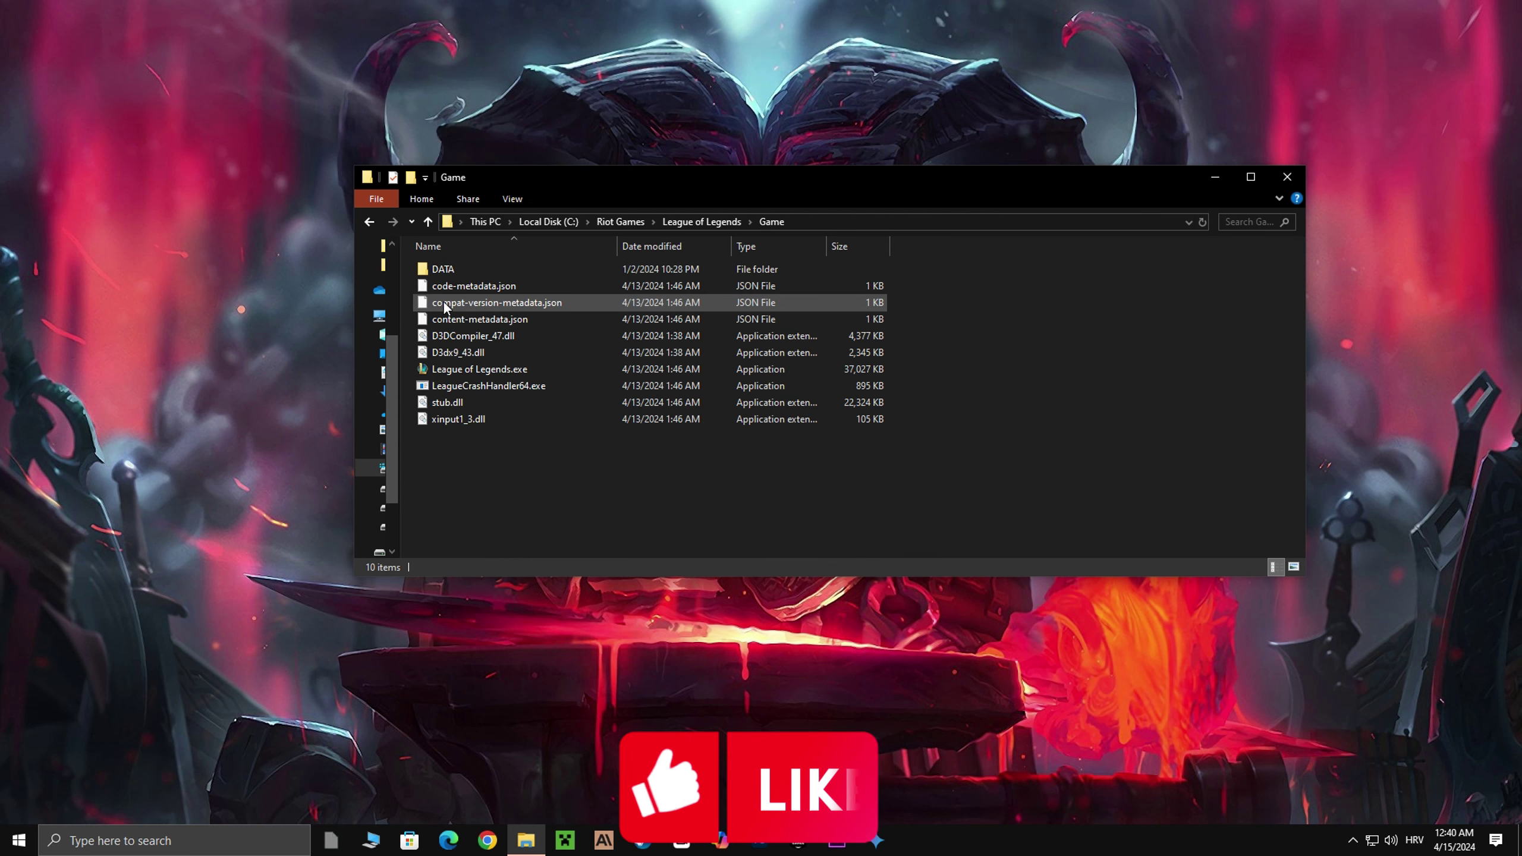
right_click(454, 369)
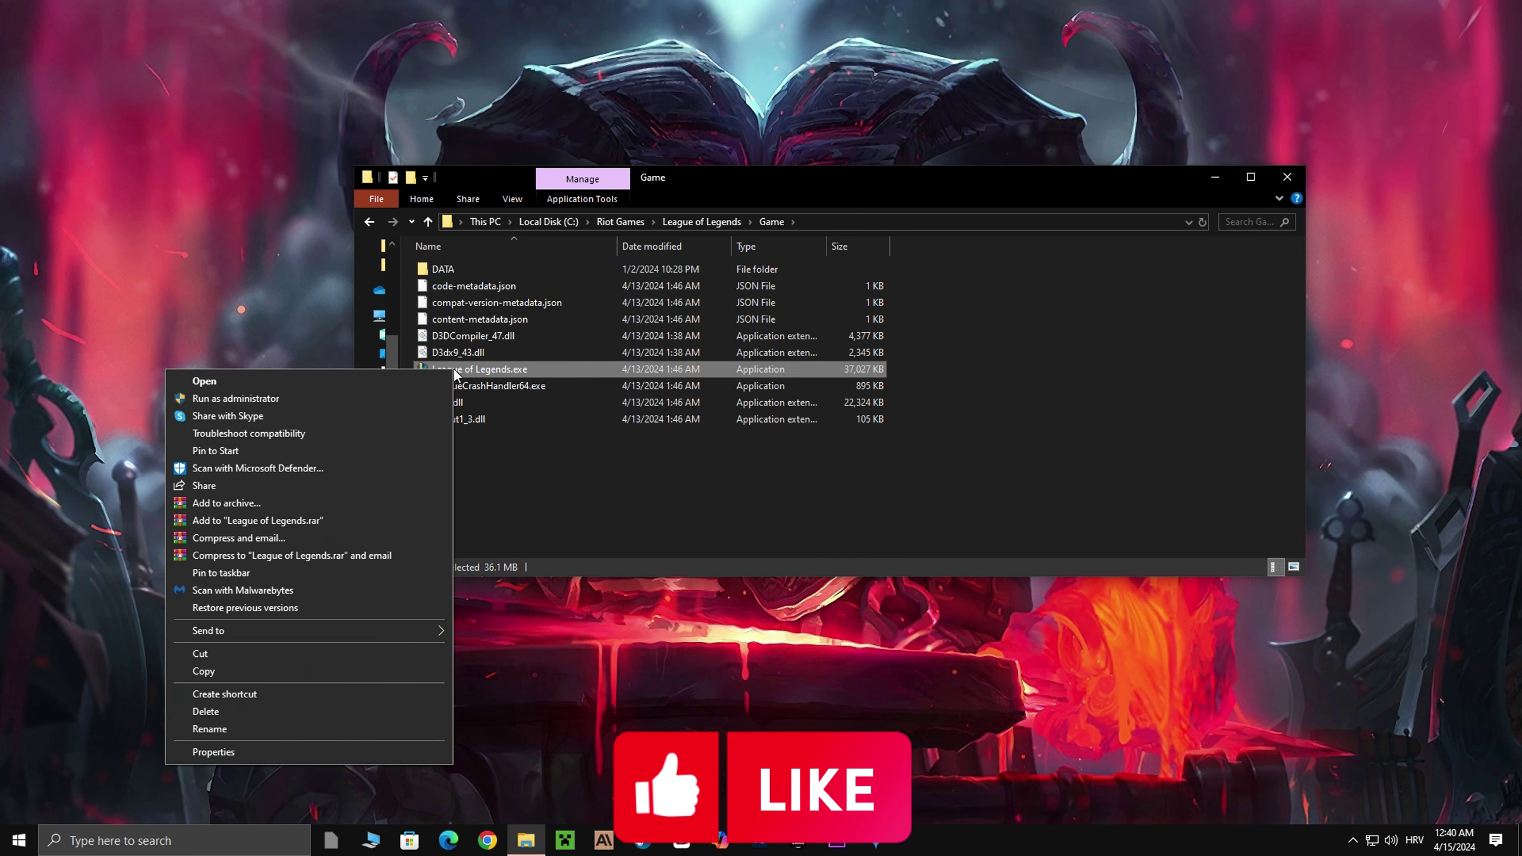
click(213, 752)
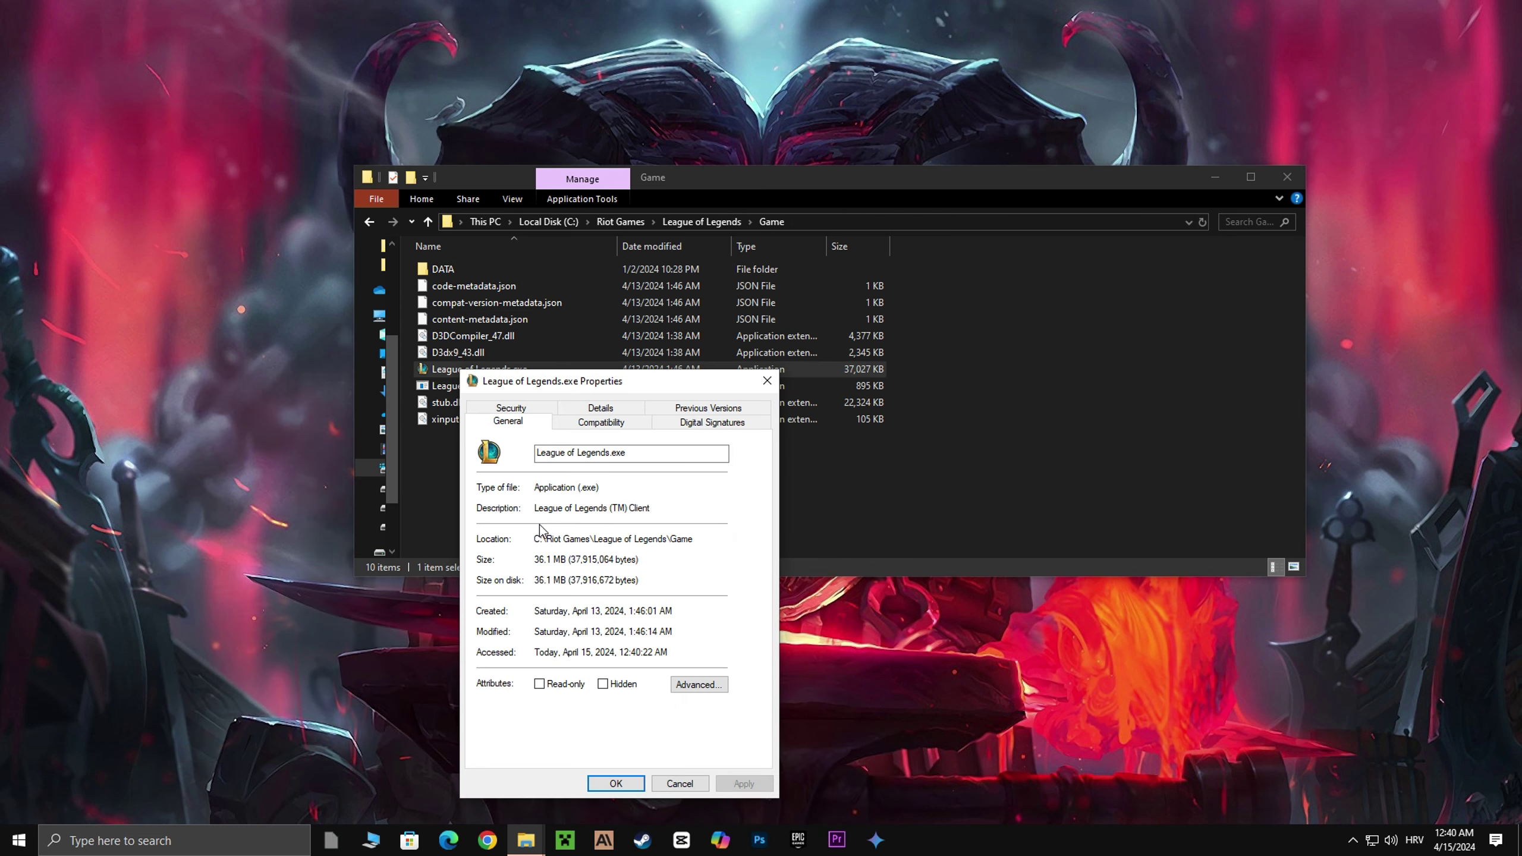
click(600, 422)
click(519, 750)
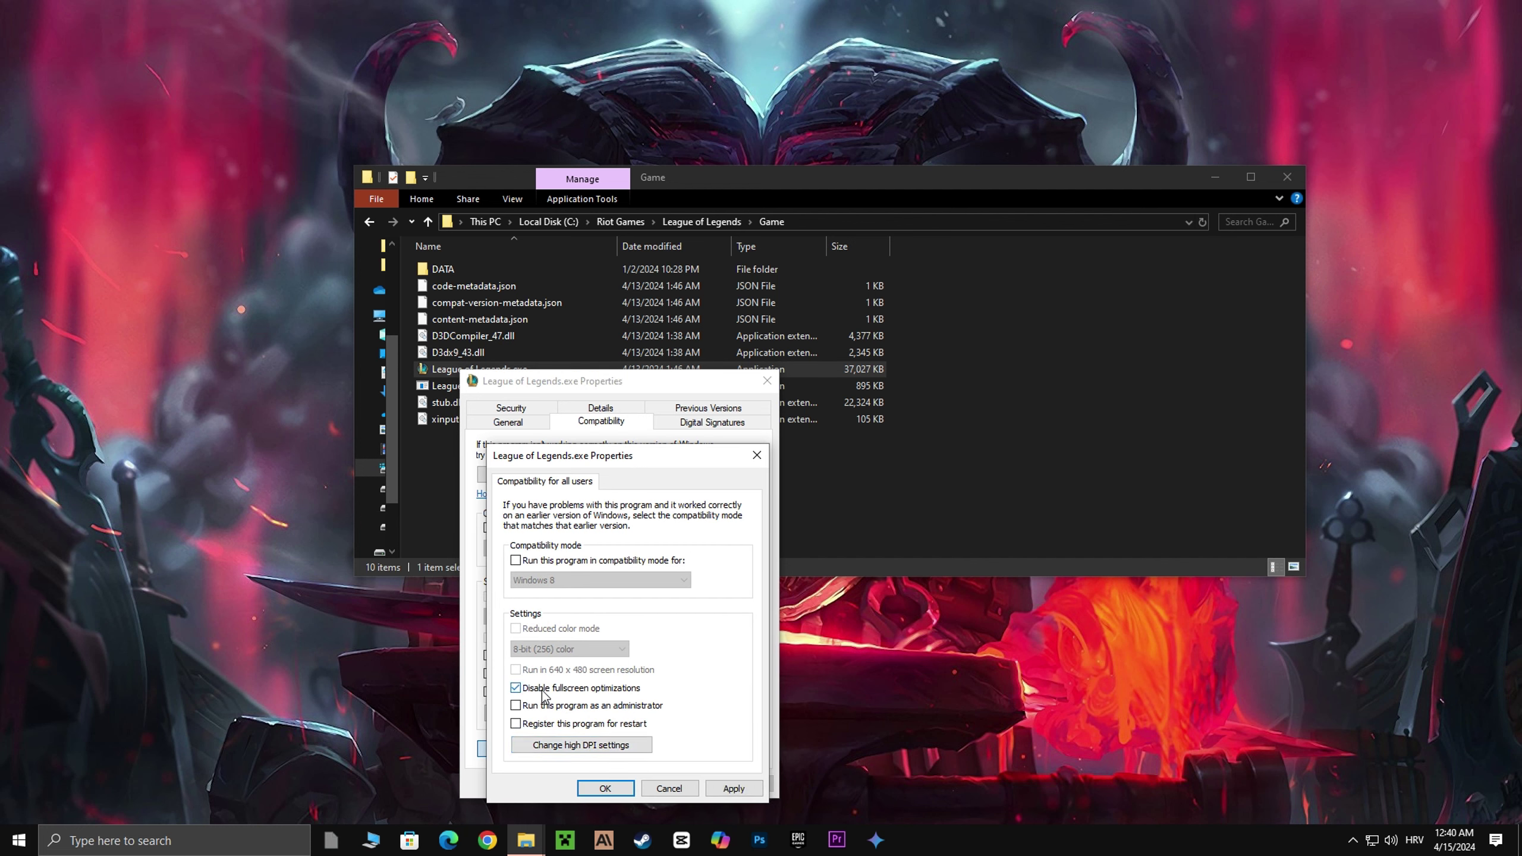
Override the high DPI scaling of League of Legends.exe with scaling performed by Application, save its properties, and close the folder window.
click(564, 747)
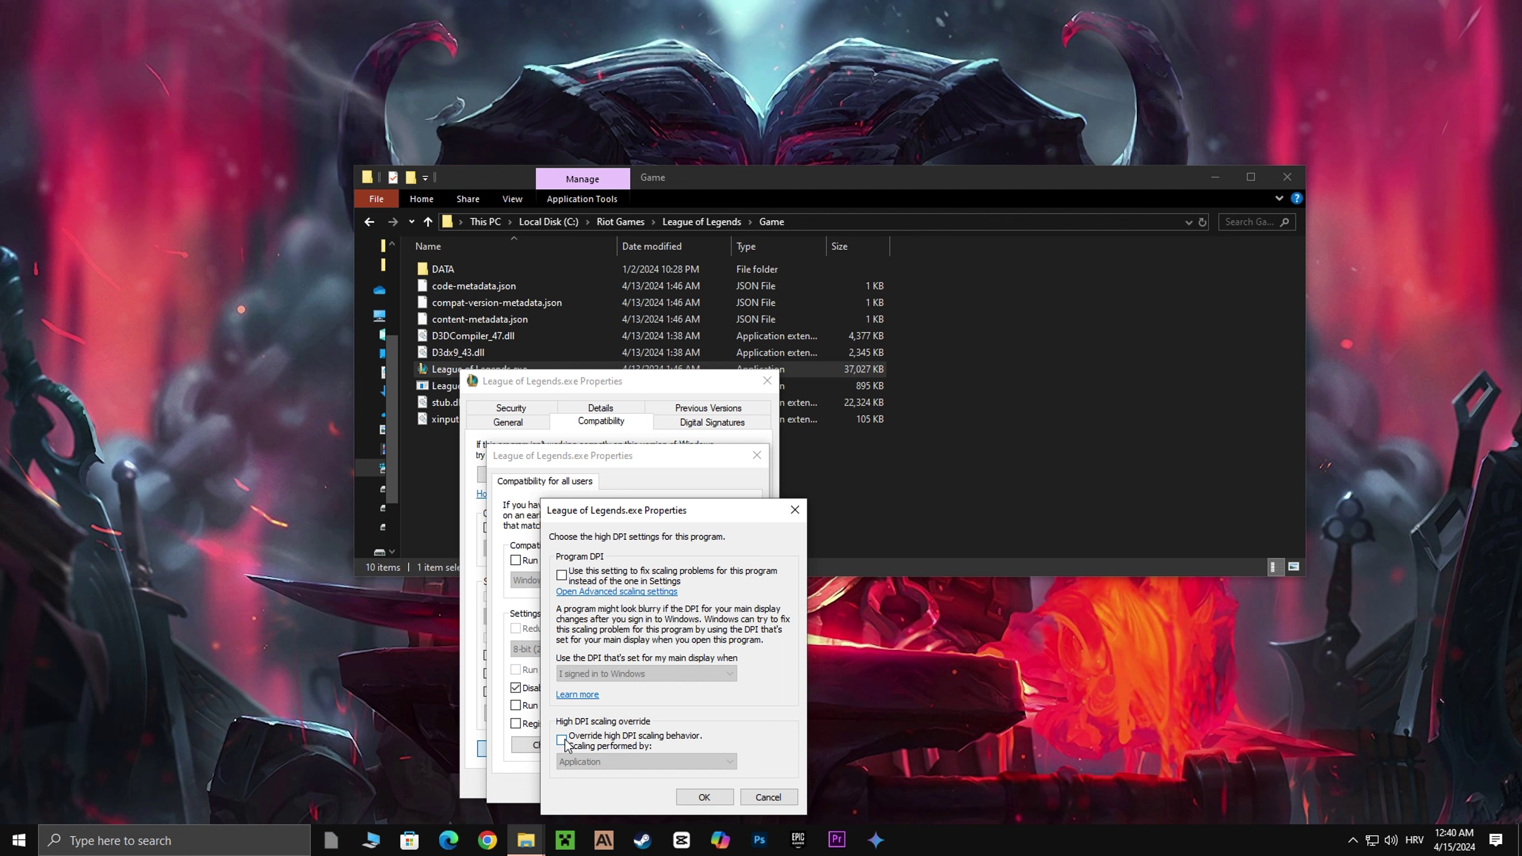
click(562, 742)
click(586, 763)
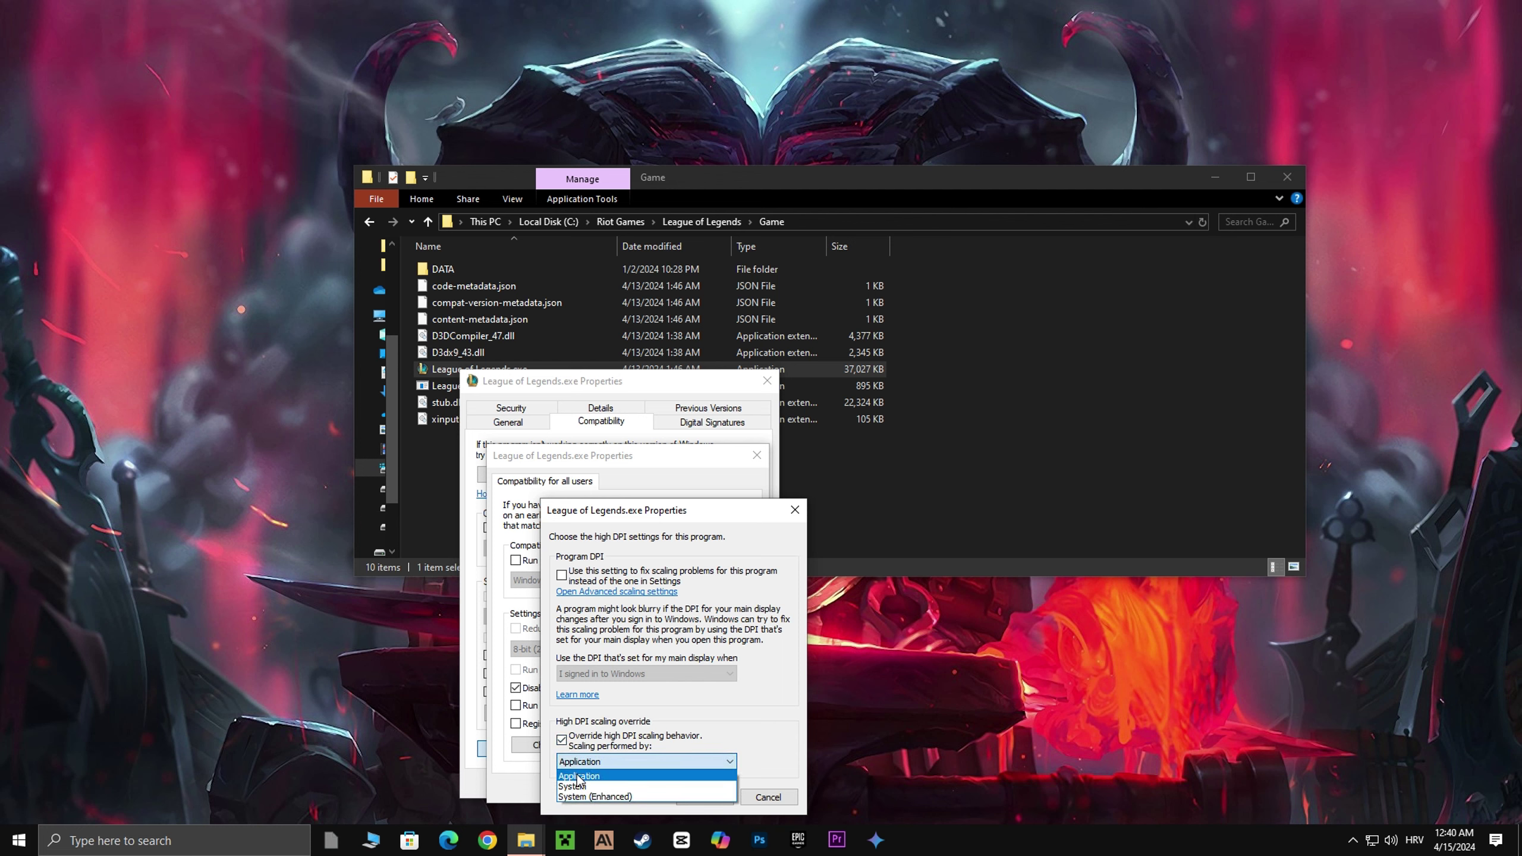
click(579, 777)
click(704, 797)
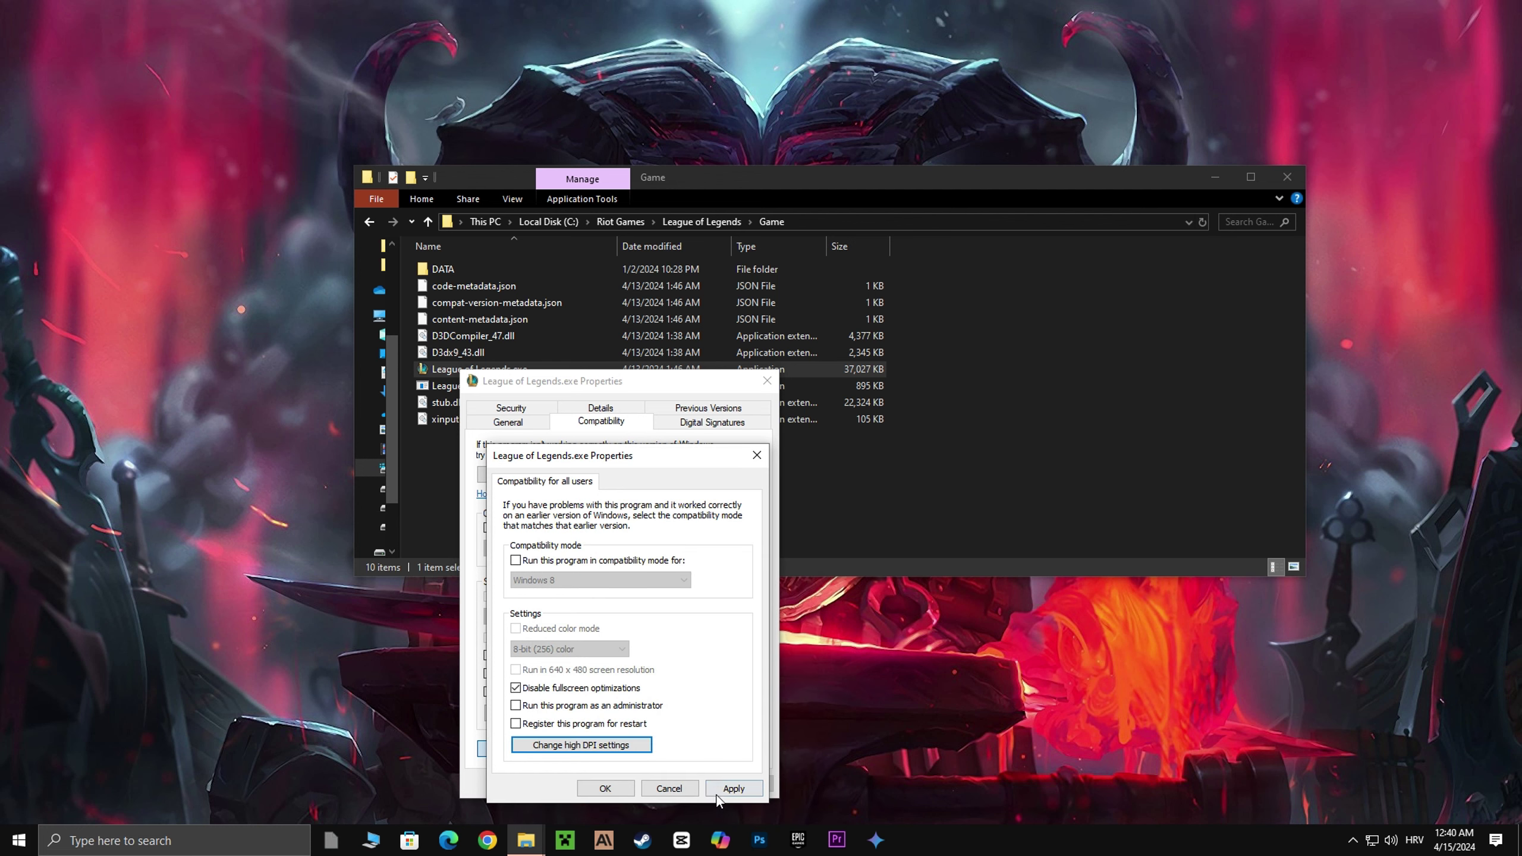
click(622, 793)
click(617, 784)
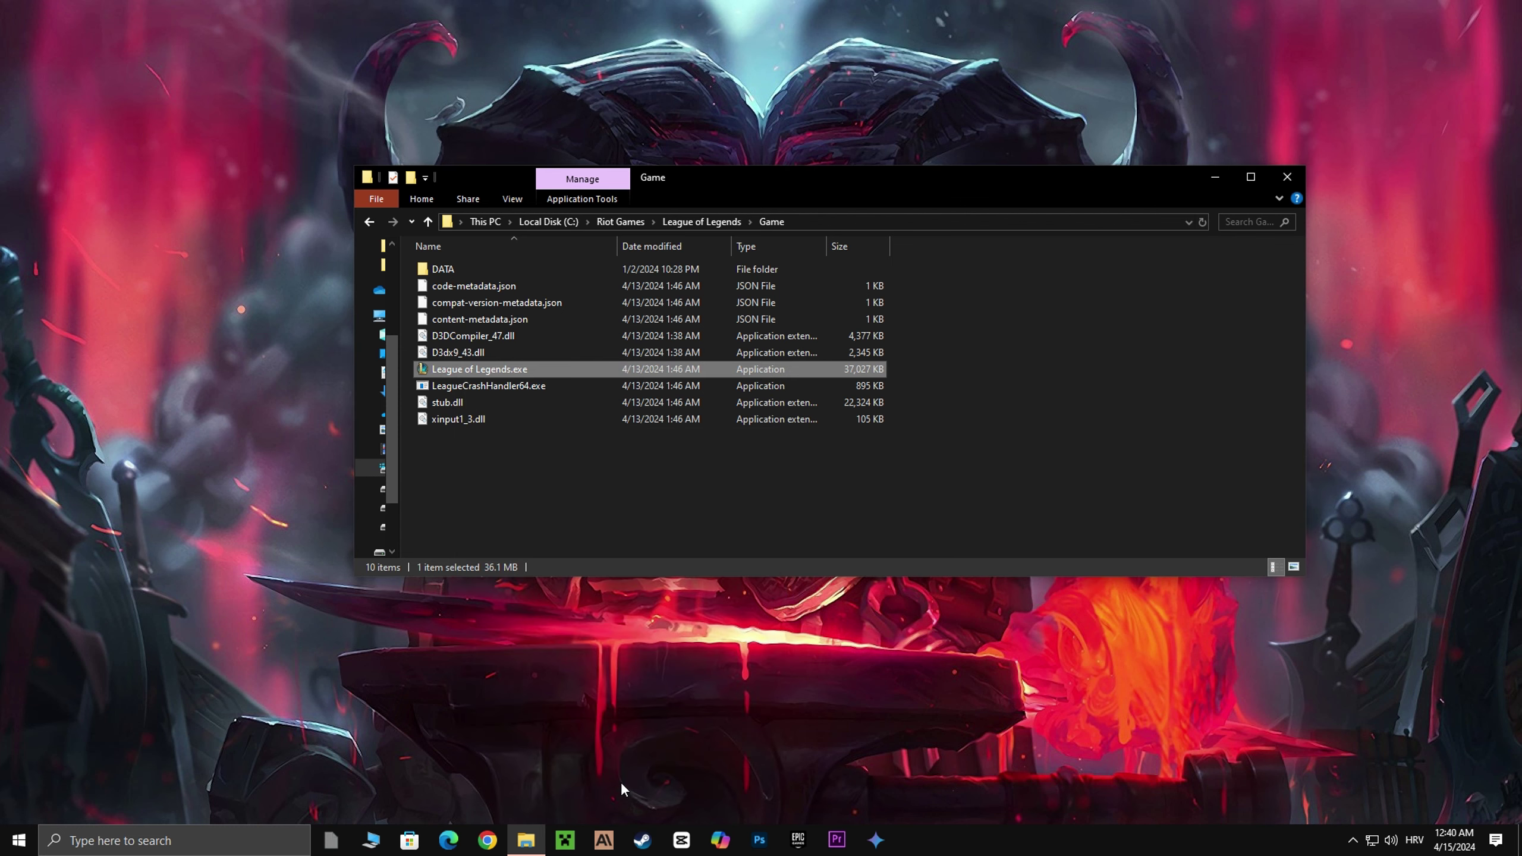
click(1287, 180)
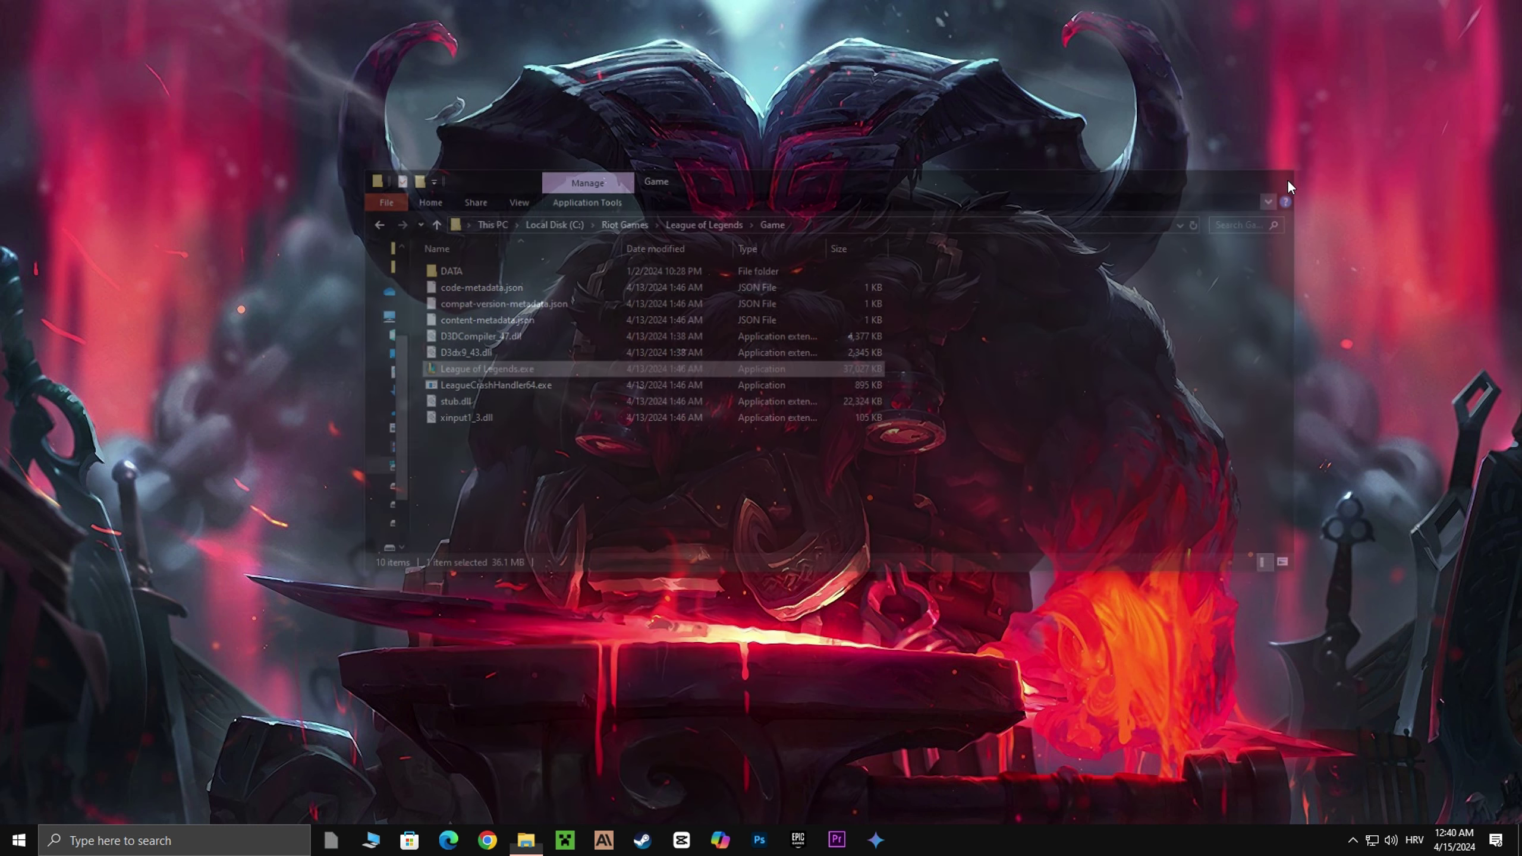
Open the power plan settings, select the High performance plan in Power Options, and close the window.
click(144, 839)
text(edit power plan)
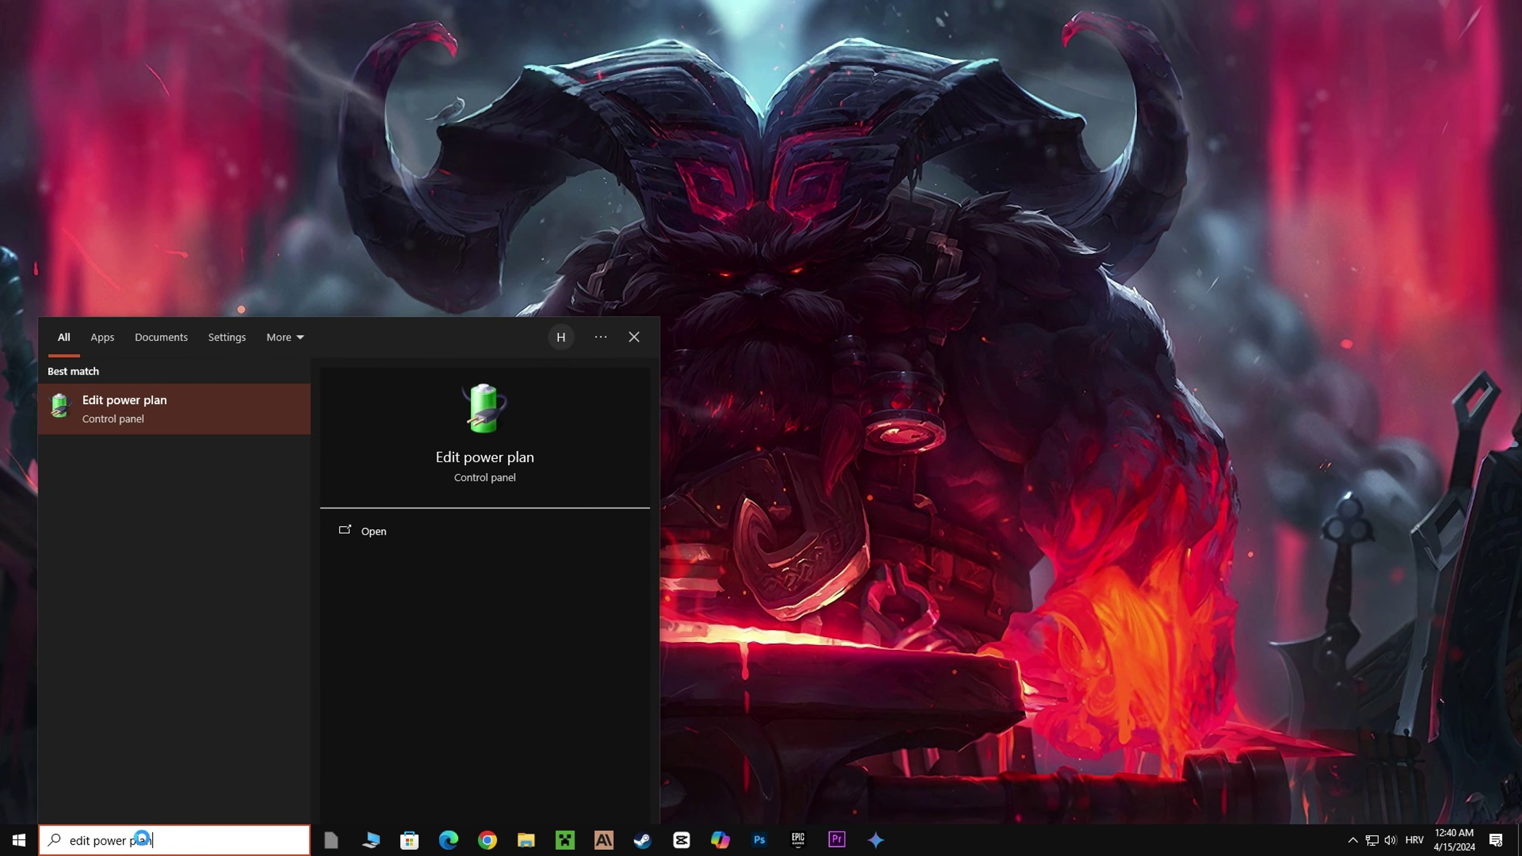
click(173, 405)
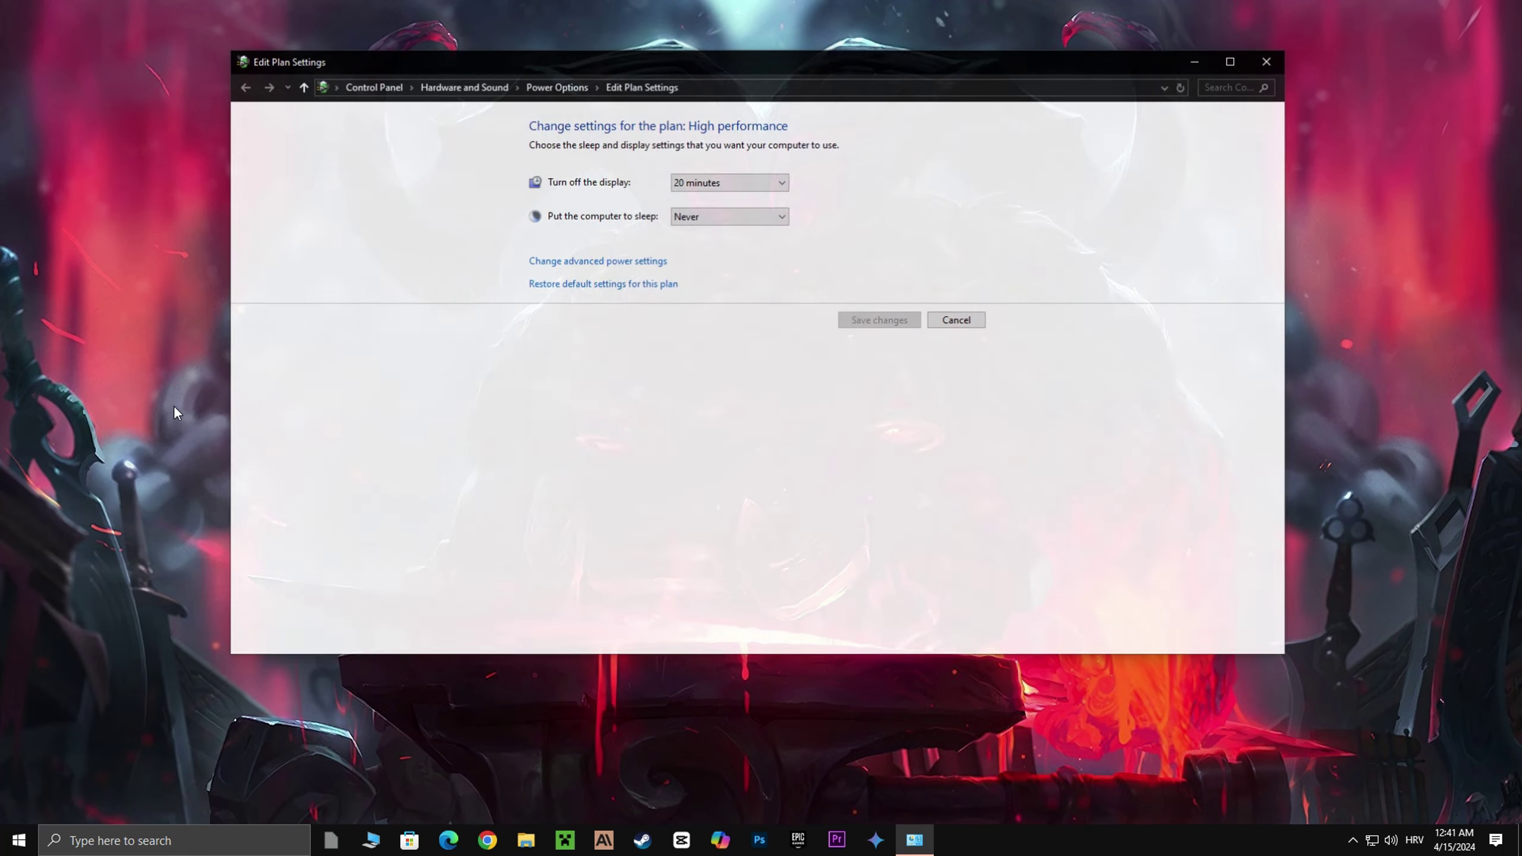
click(541, 88)
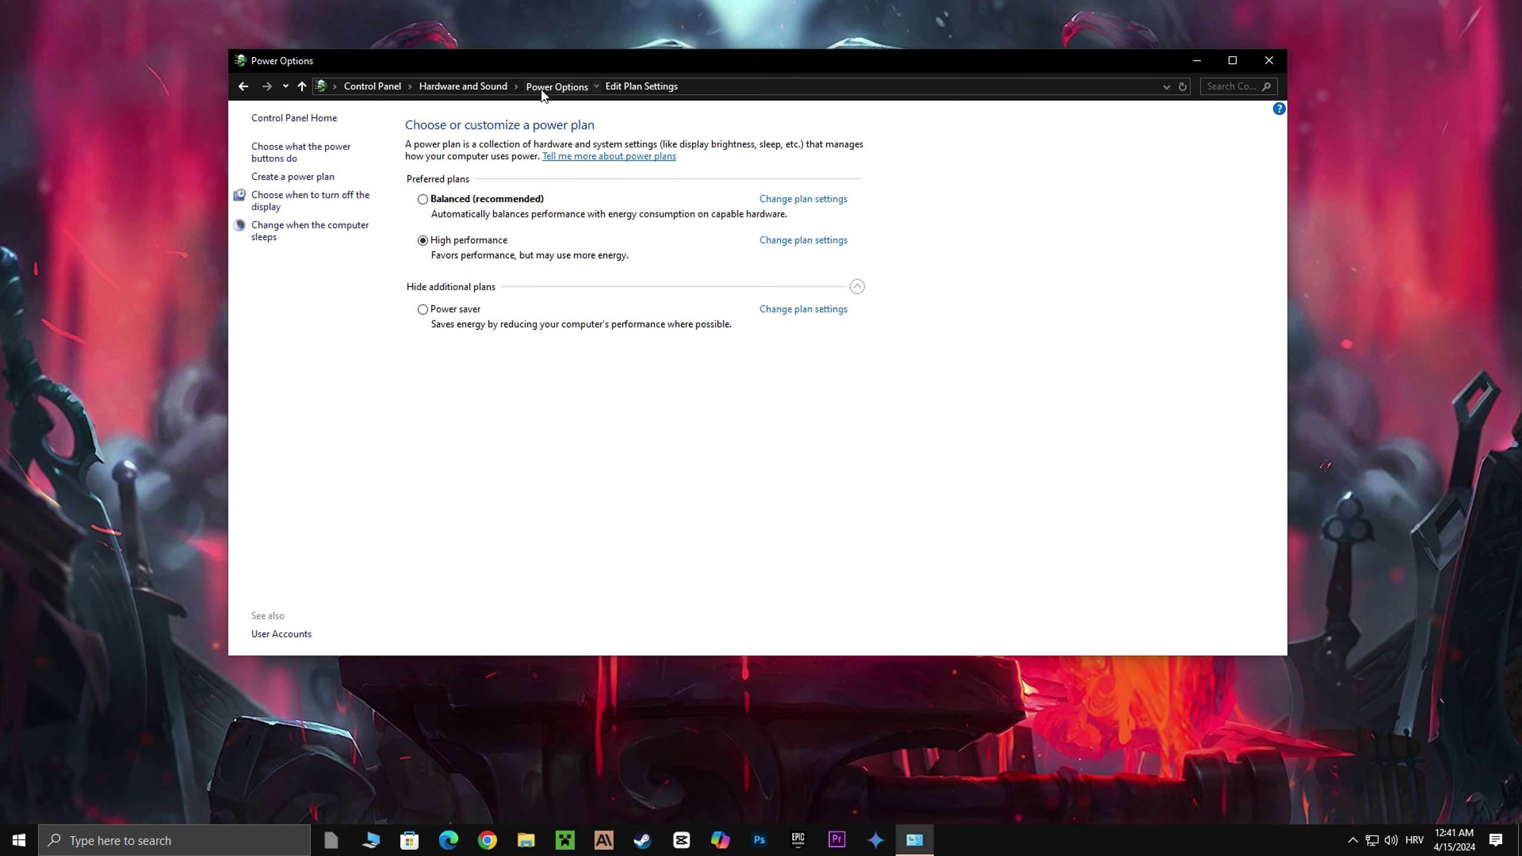
click(424, 240)
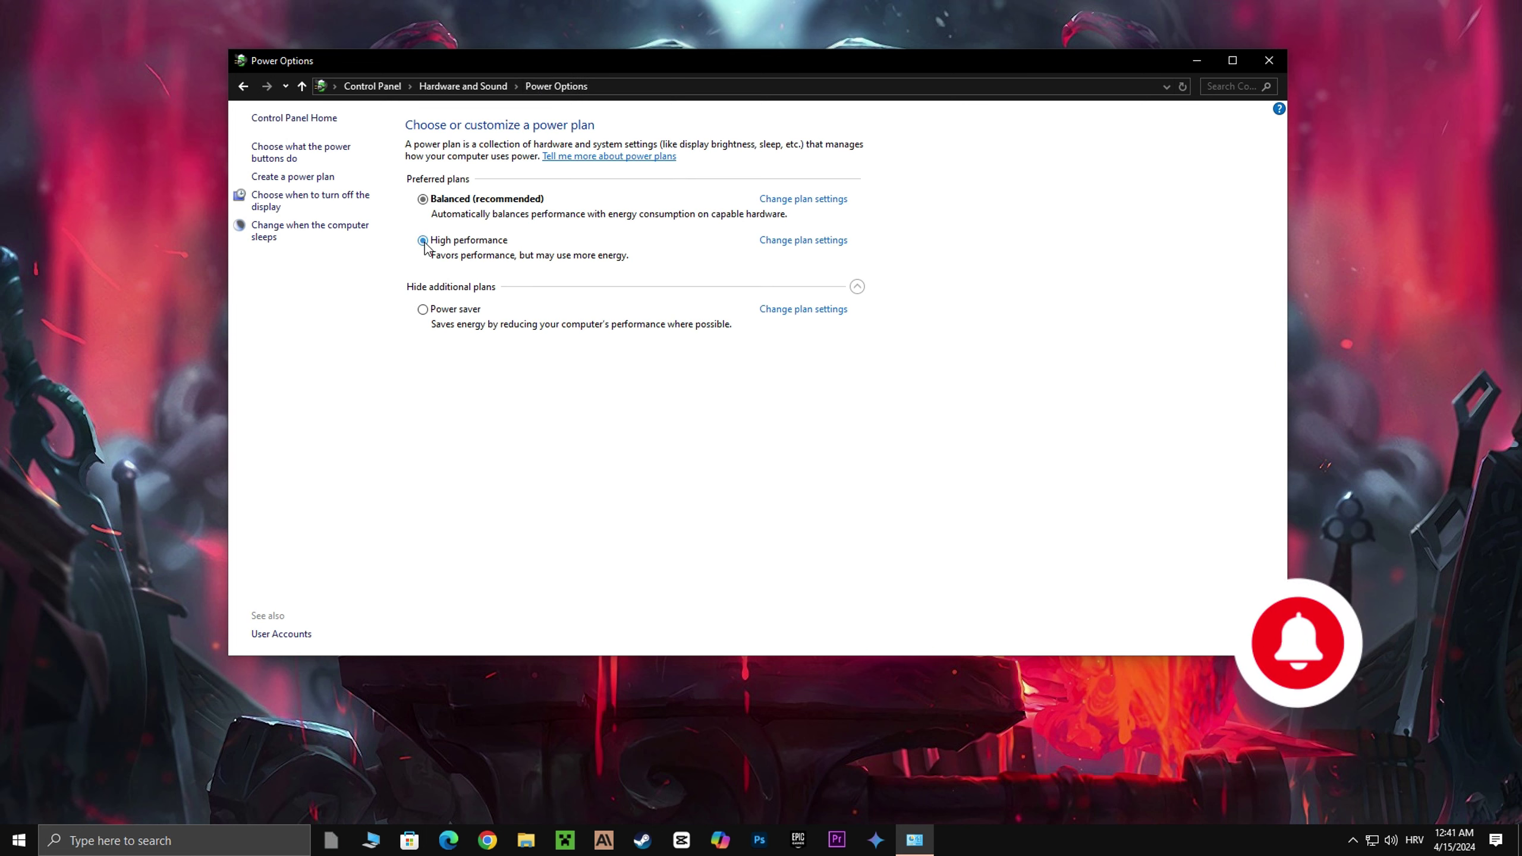
click(855, 289)
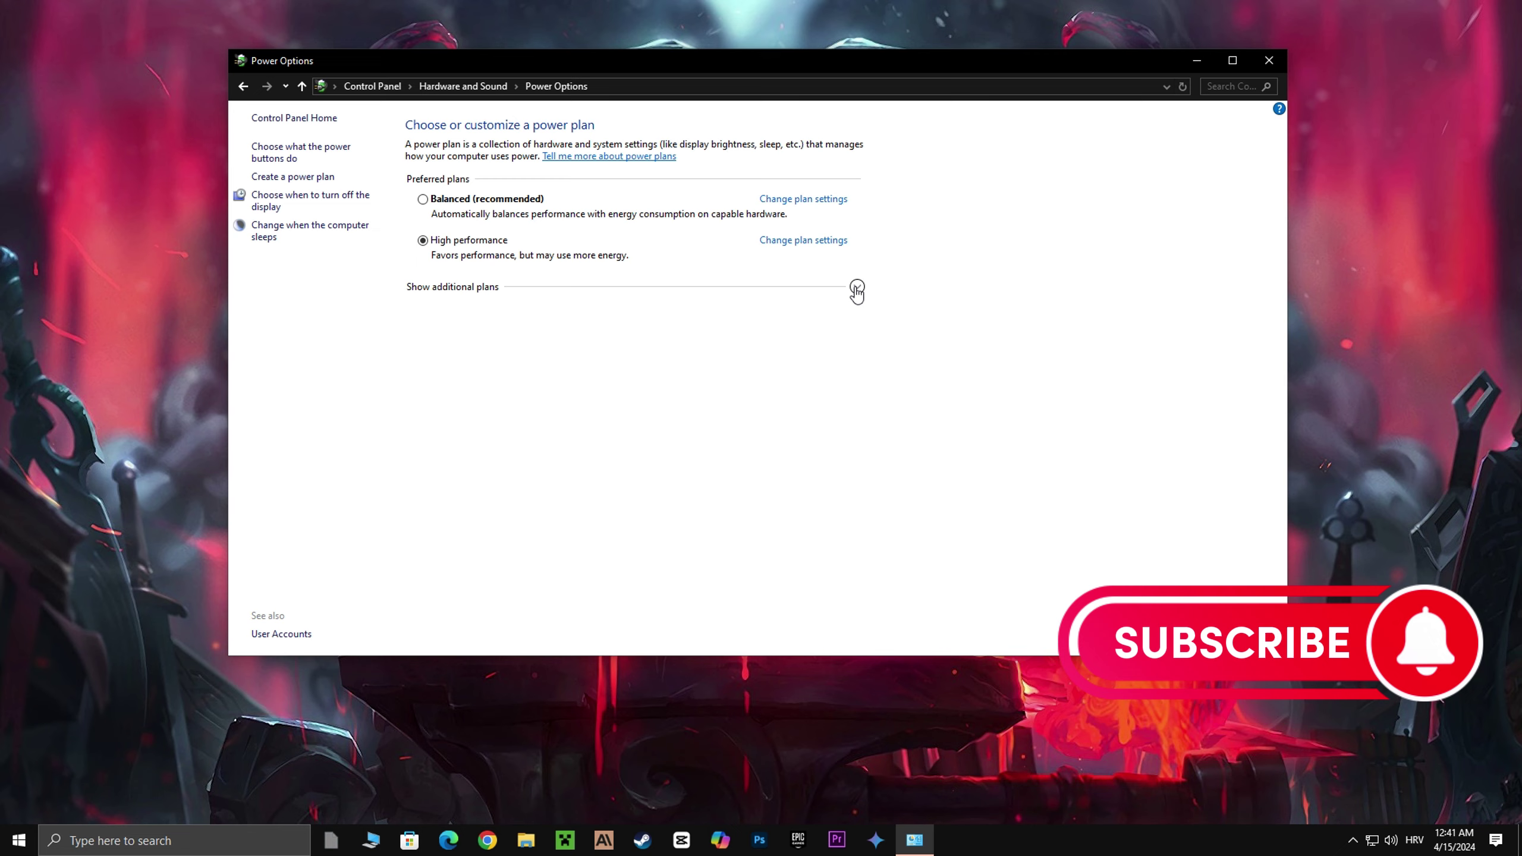
click(857, 287)
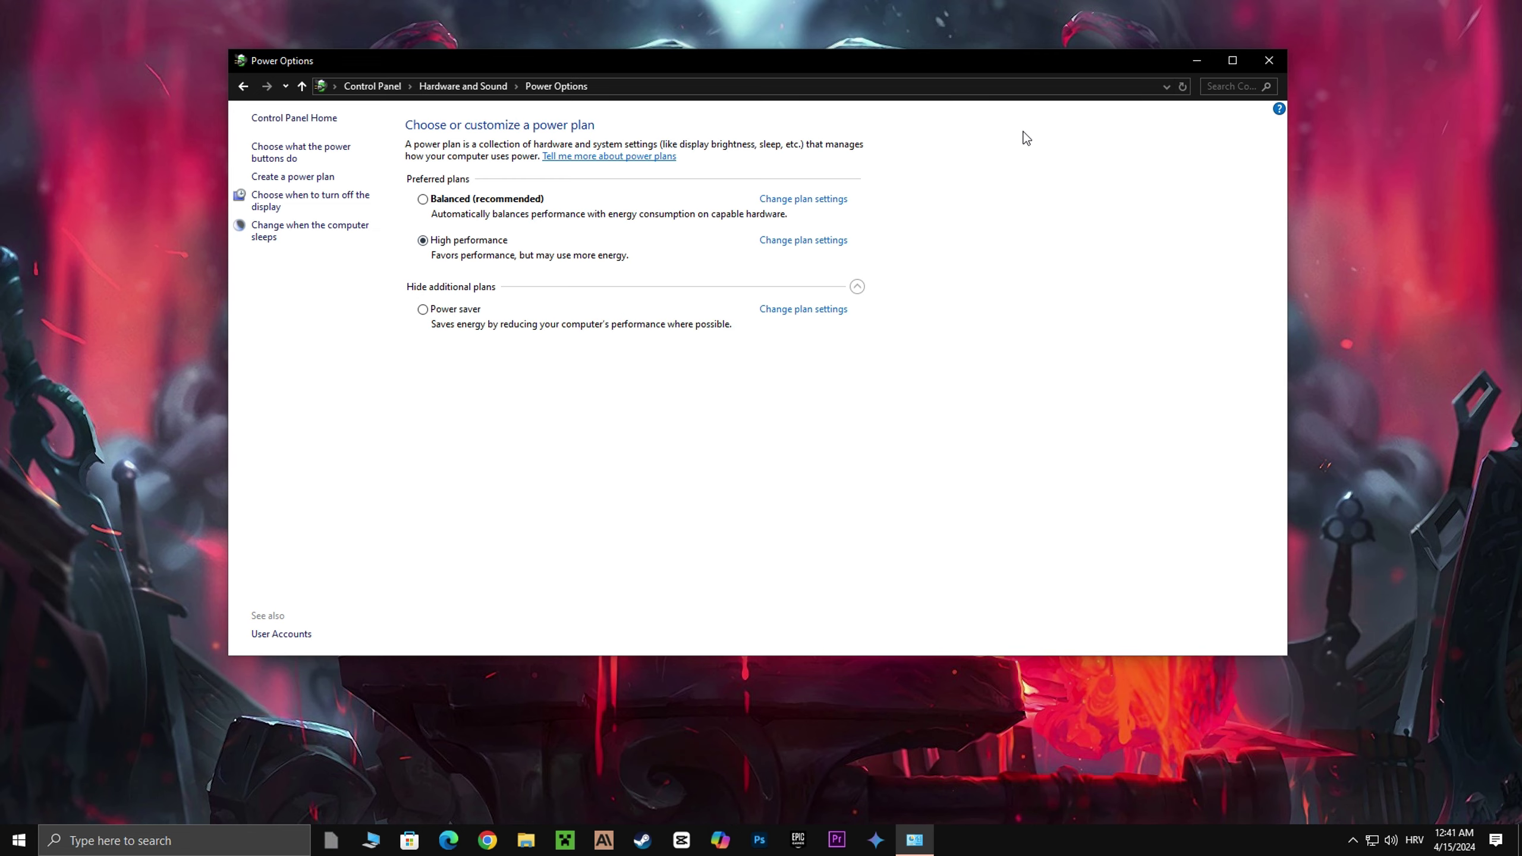
click(1261, 66)
Open the Background apps settings, turn off letting apps run in the background, and close the settings.
click(129, 843)
text(b)
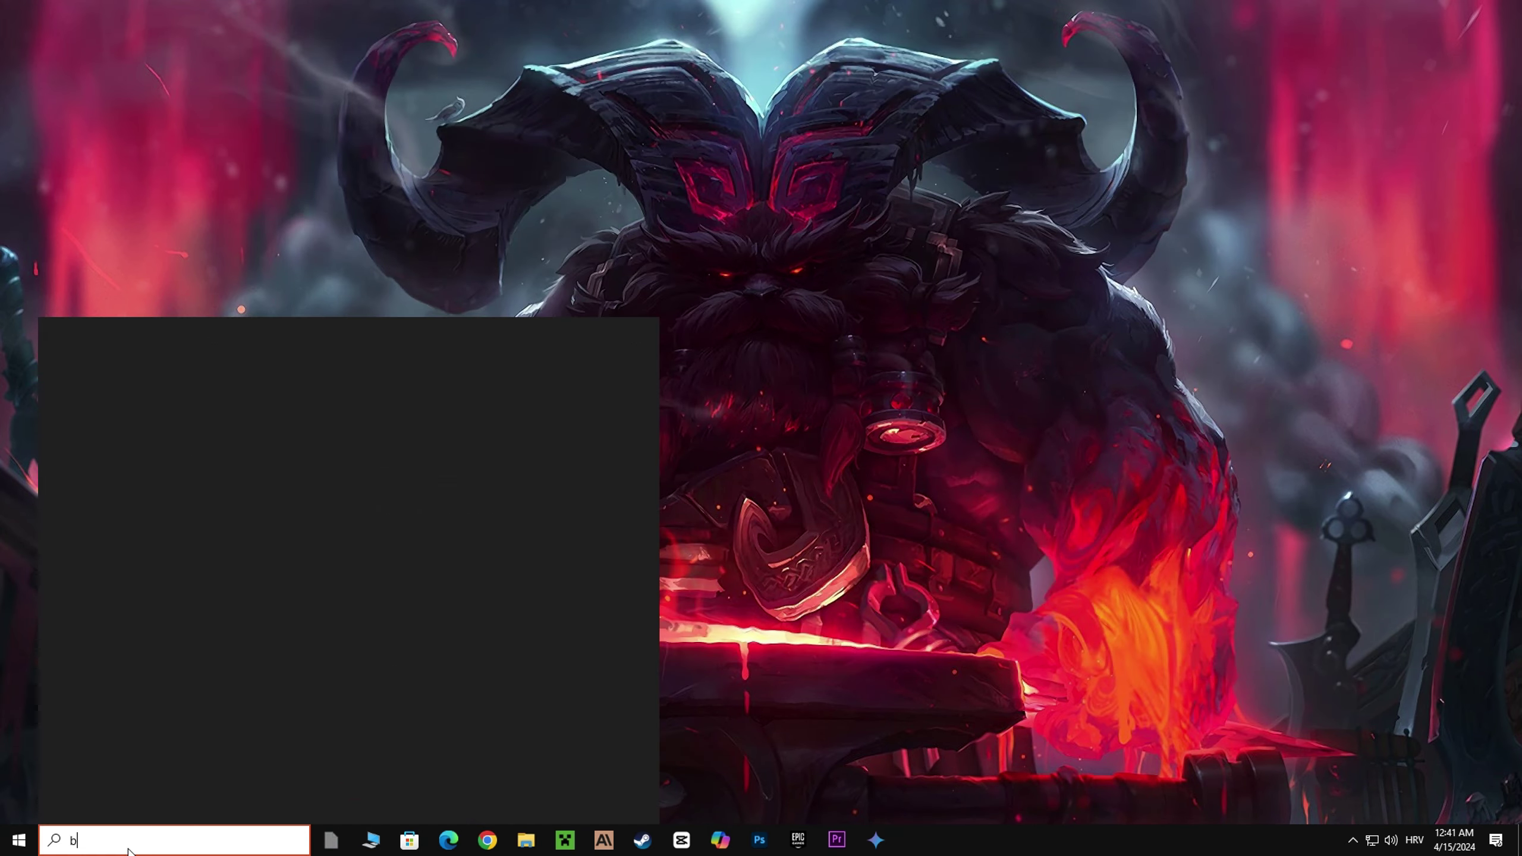
text(ackgroun)
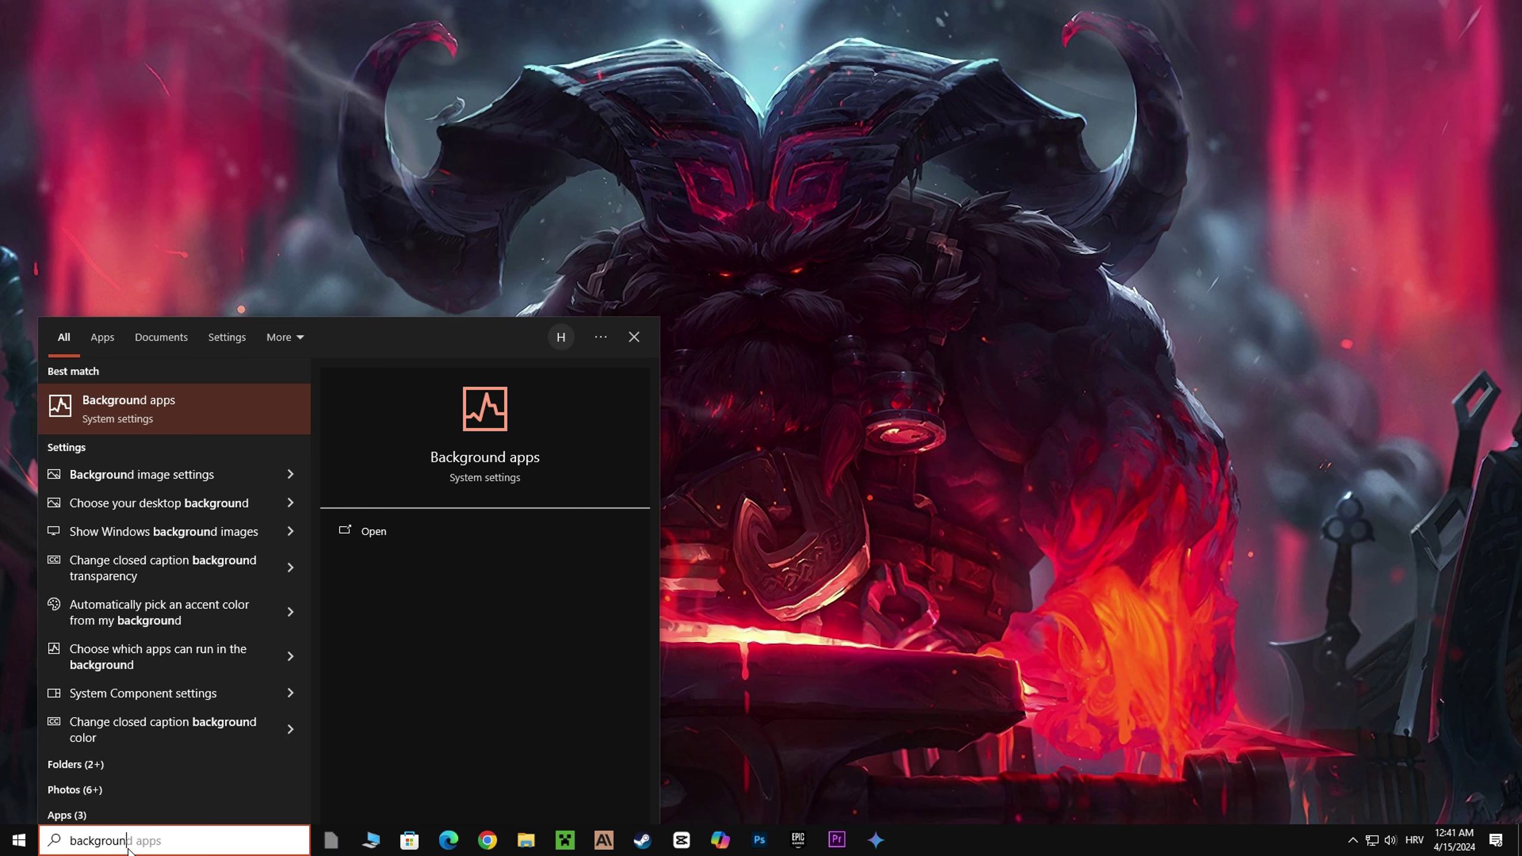
text(d a)
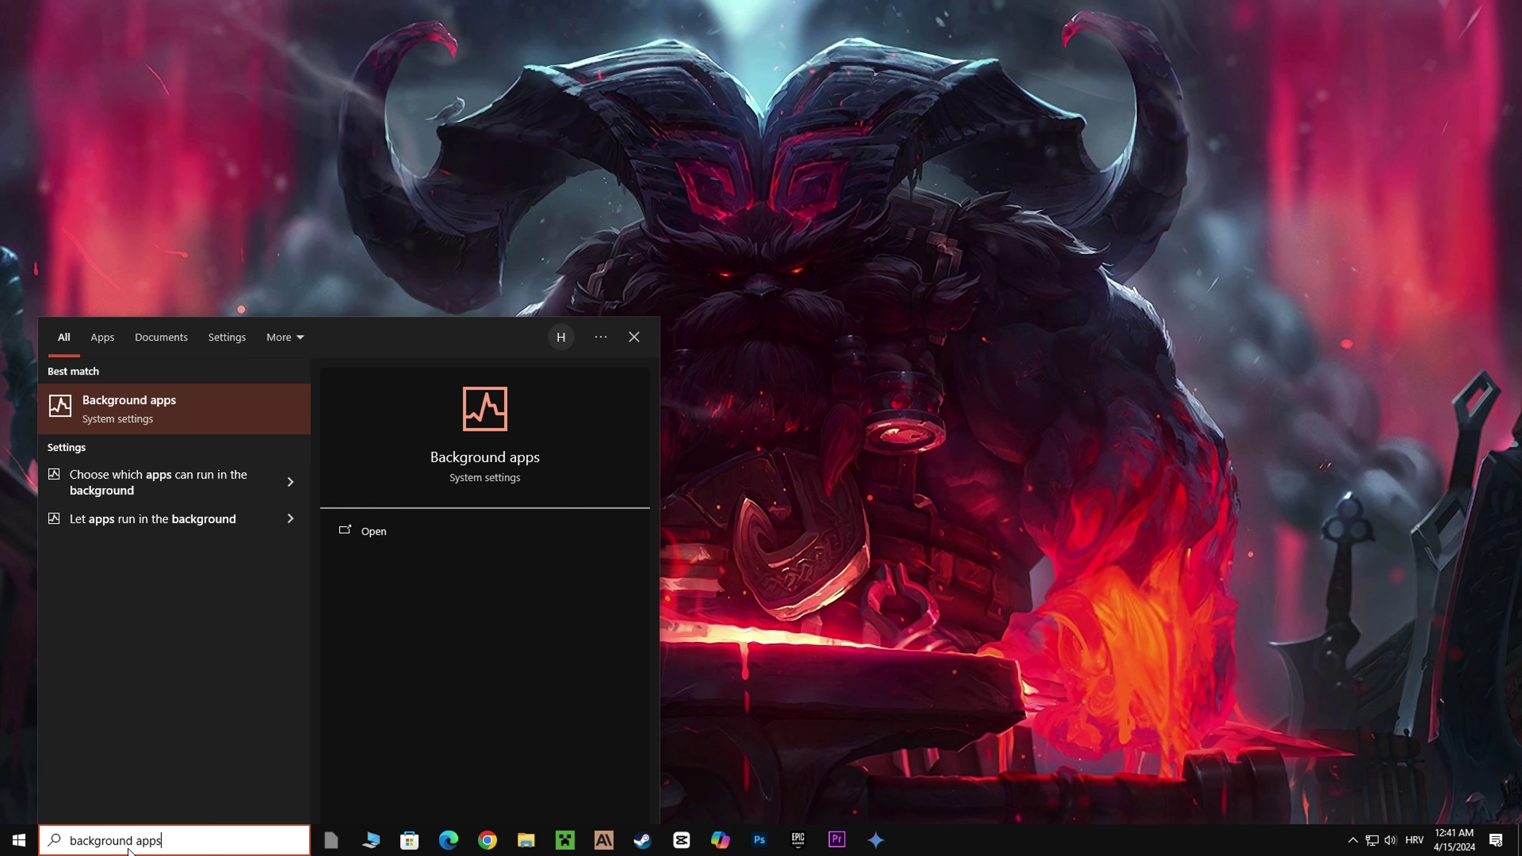
text(pps)
click(128, 404)
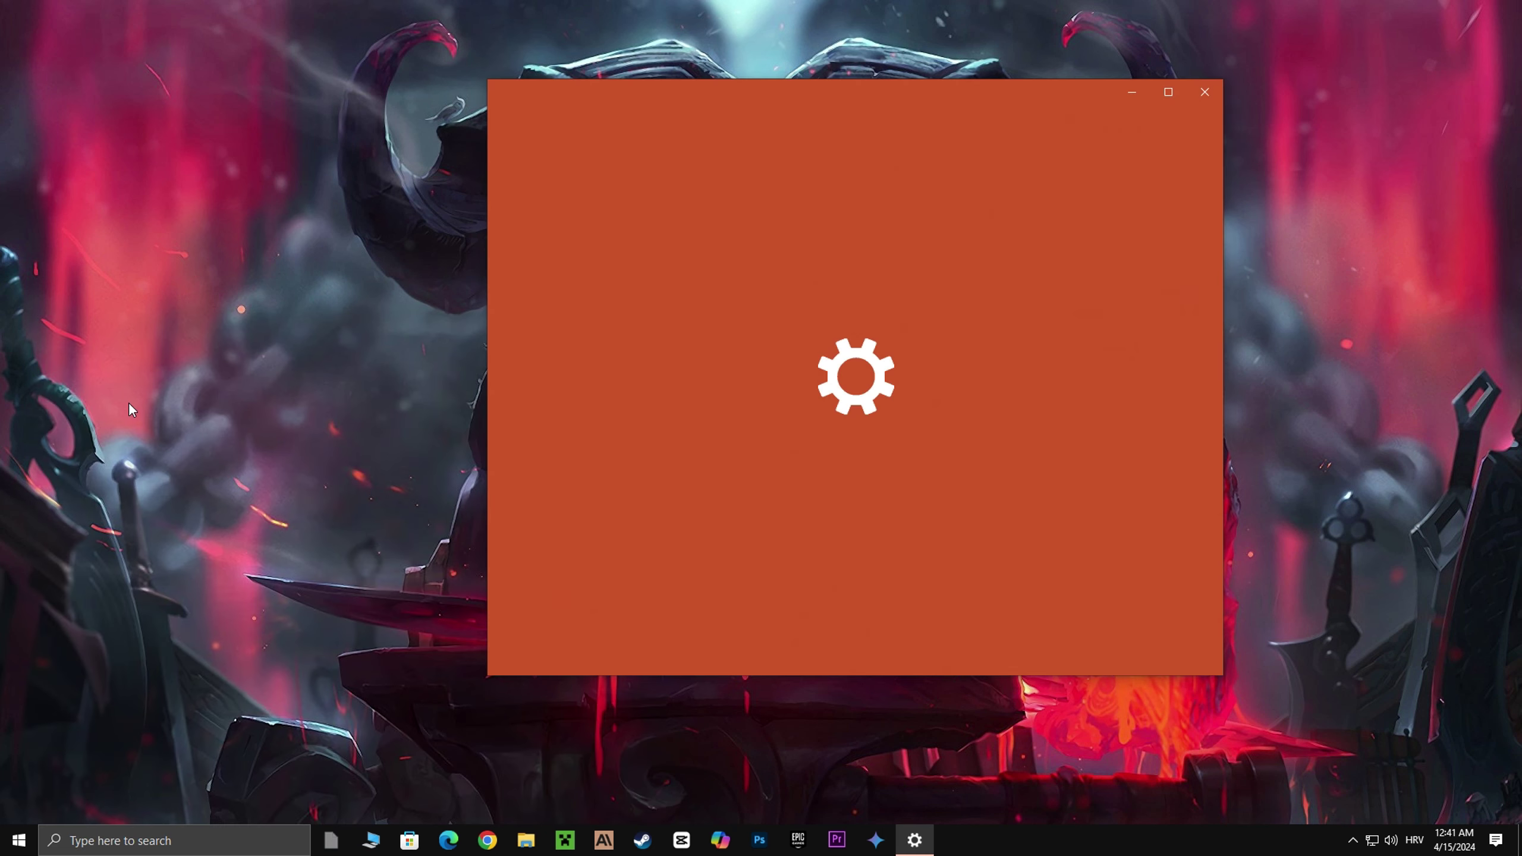
click(780, 235)
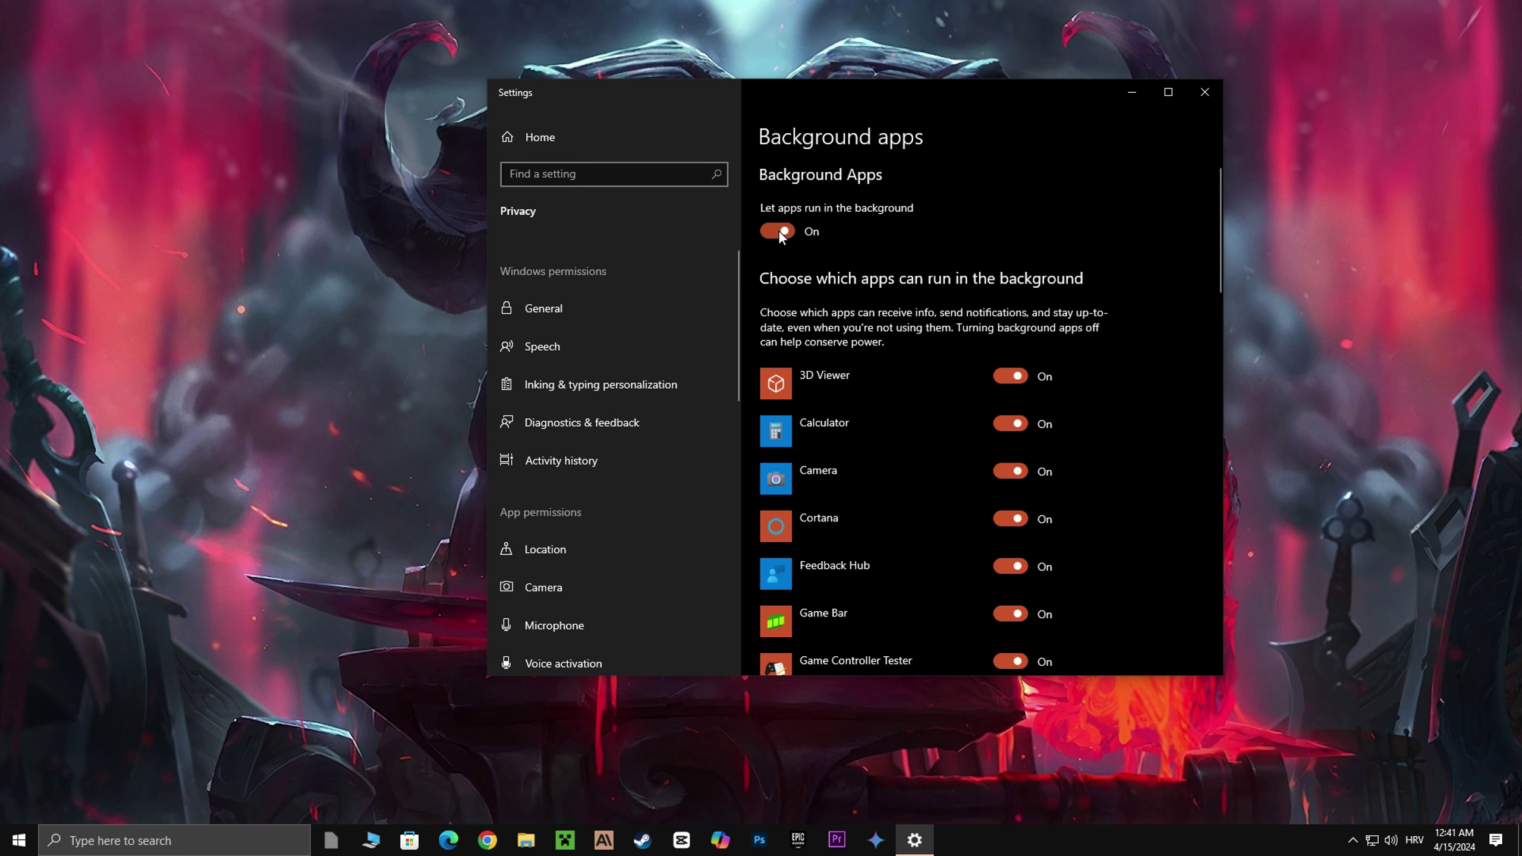
click(780, 236)
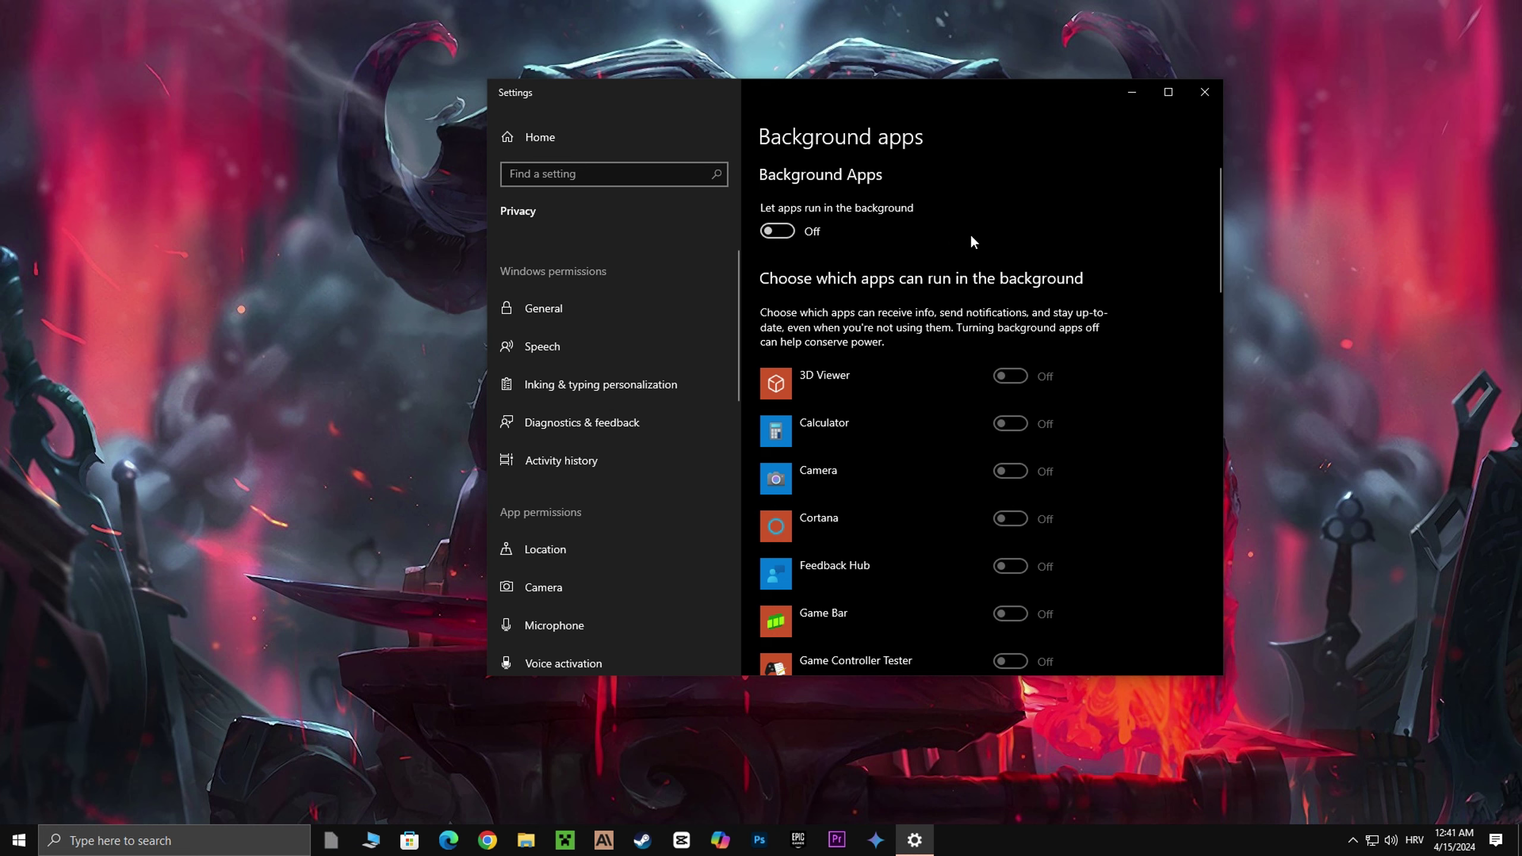
click(1203, 99)
Open the Game Mode settings, make sure Game Mode is on, and close the settings.
click(122, 841)
text(game mode)
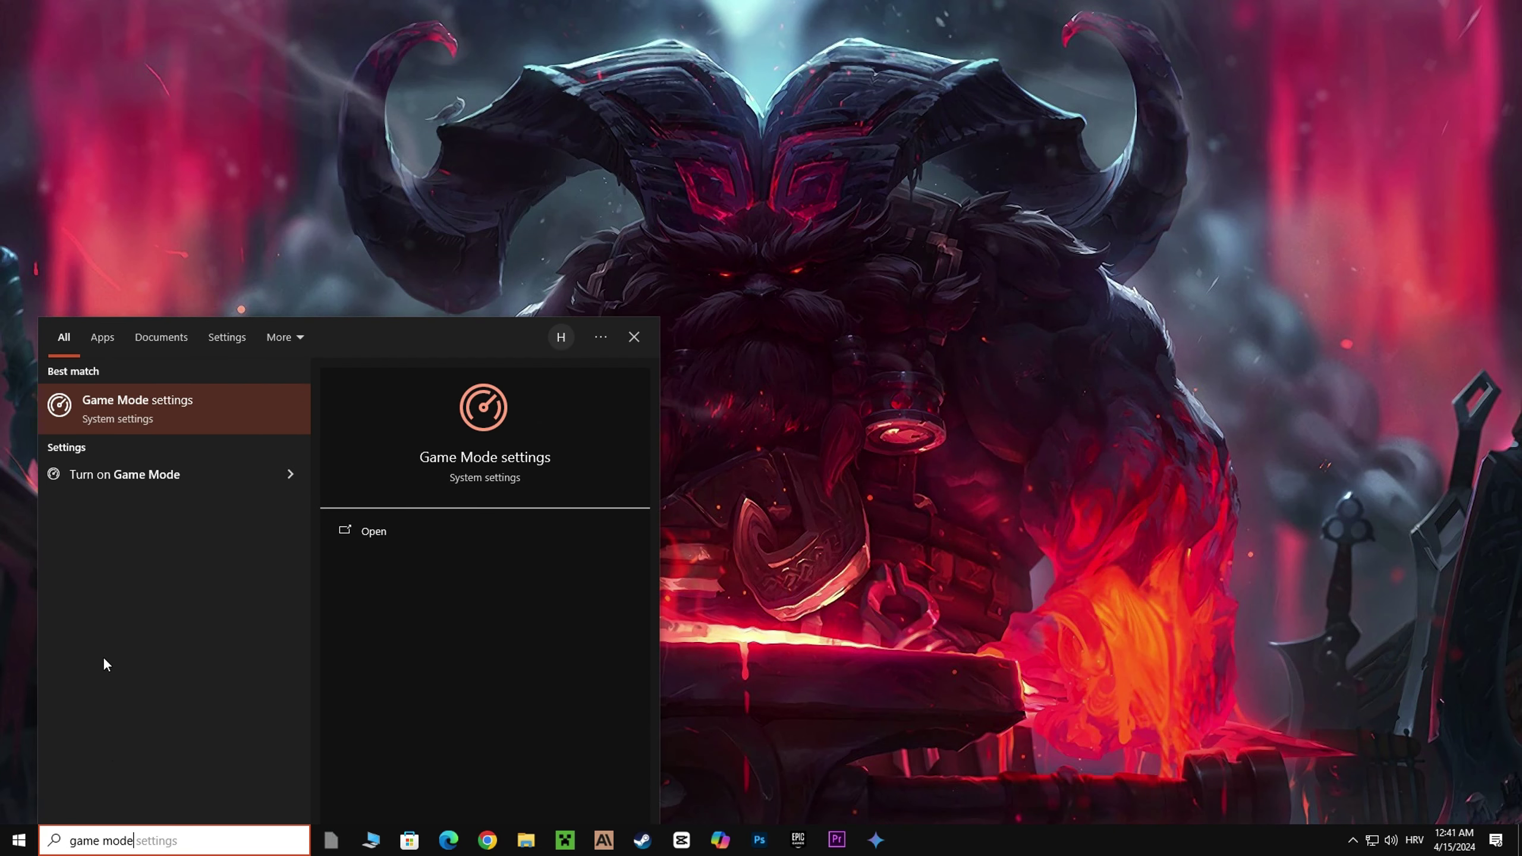
click(152, 413)
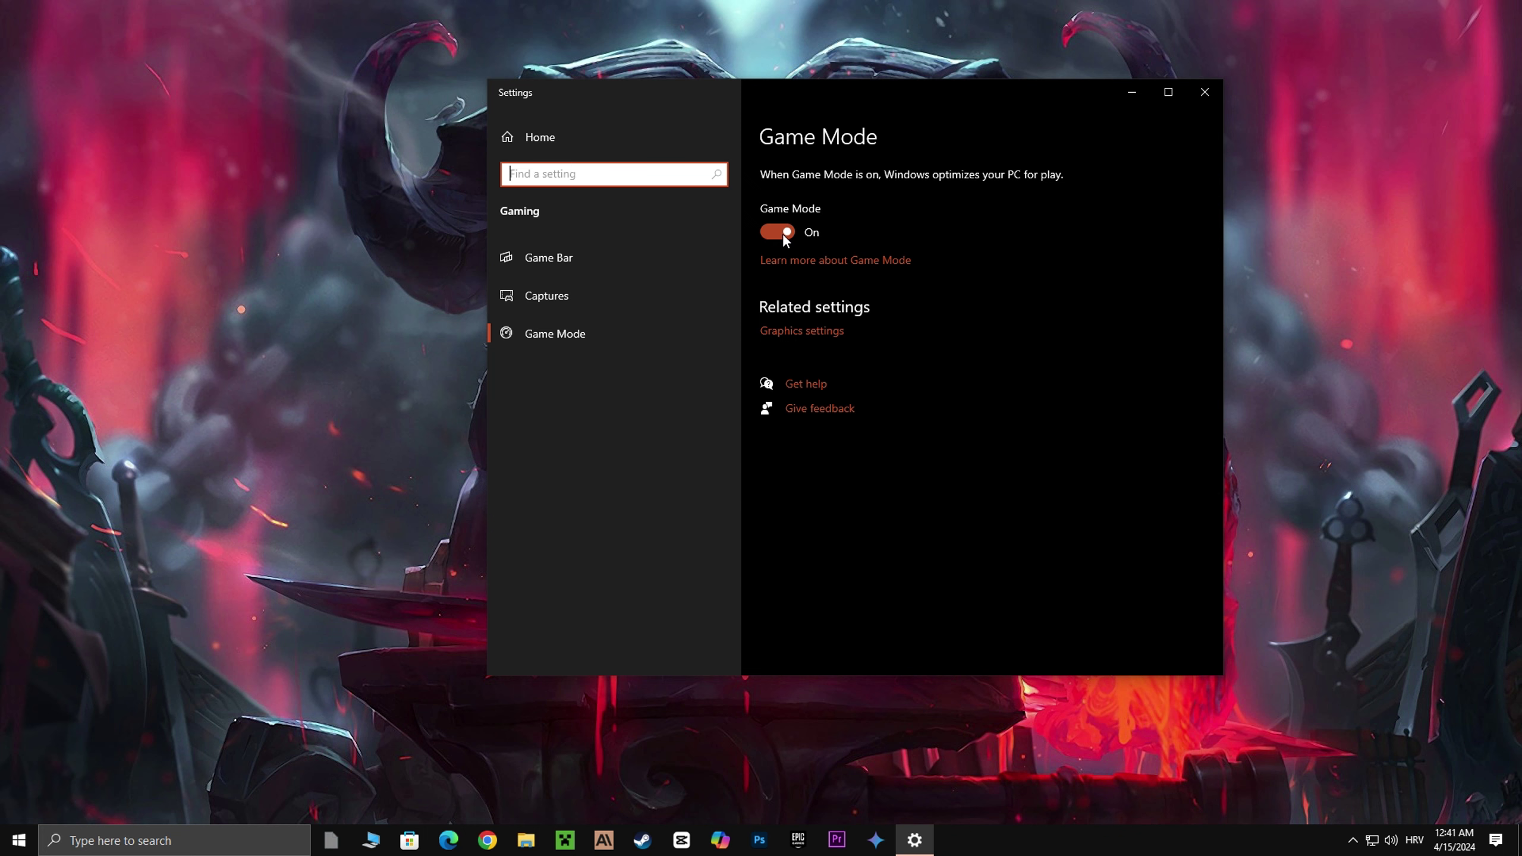
click(778, 232)
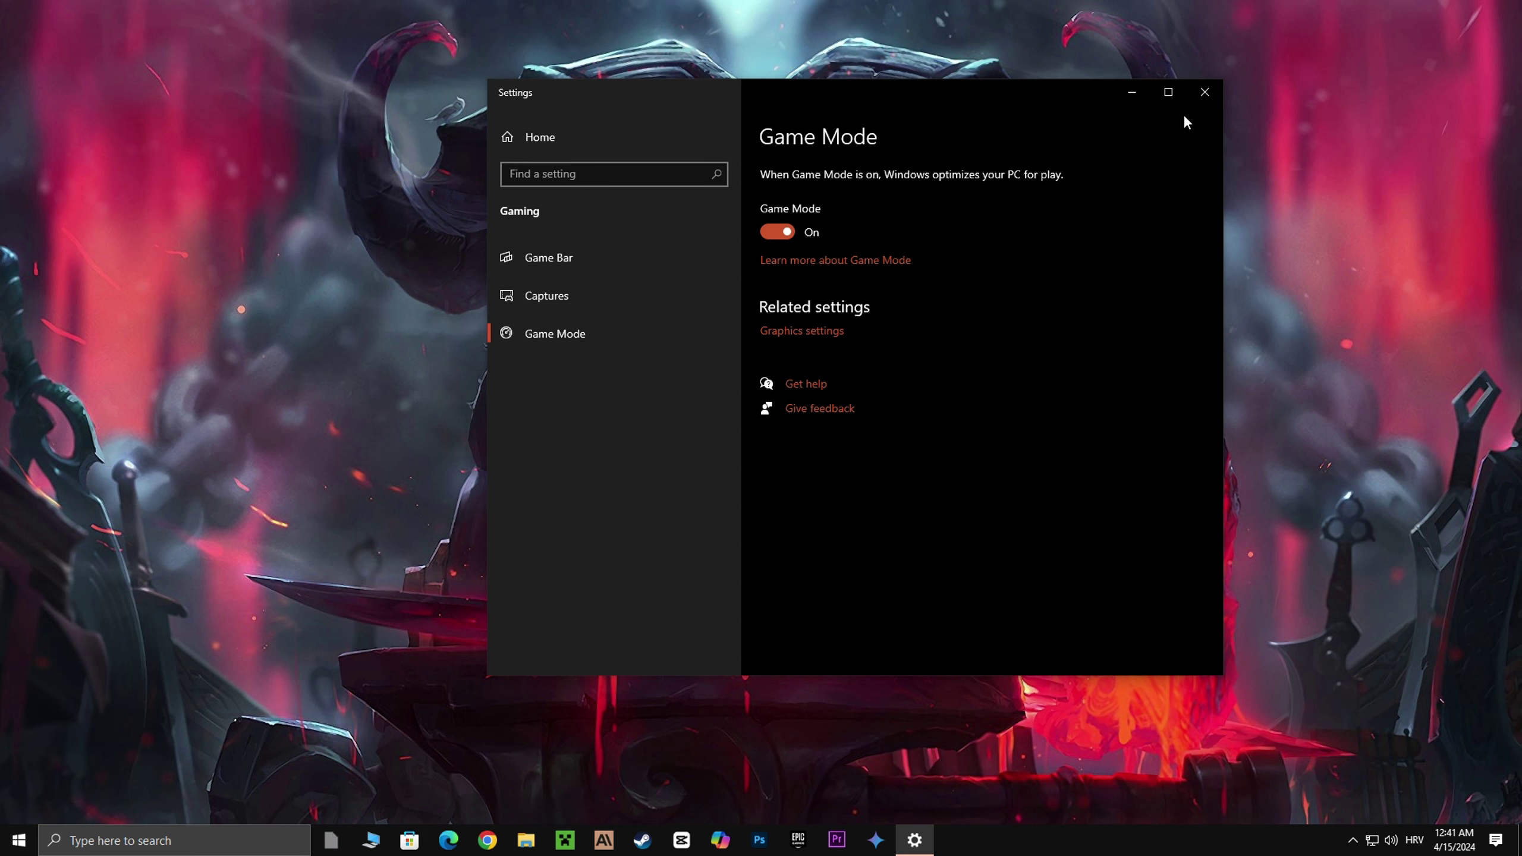
click(1204, 91)
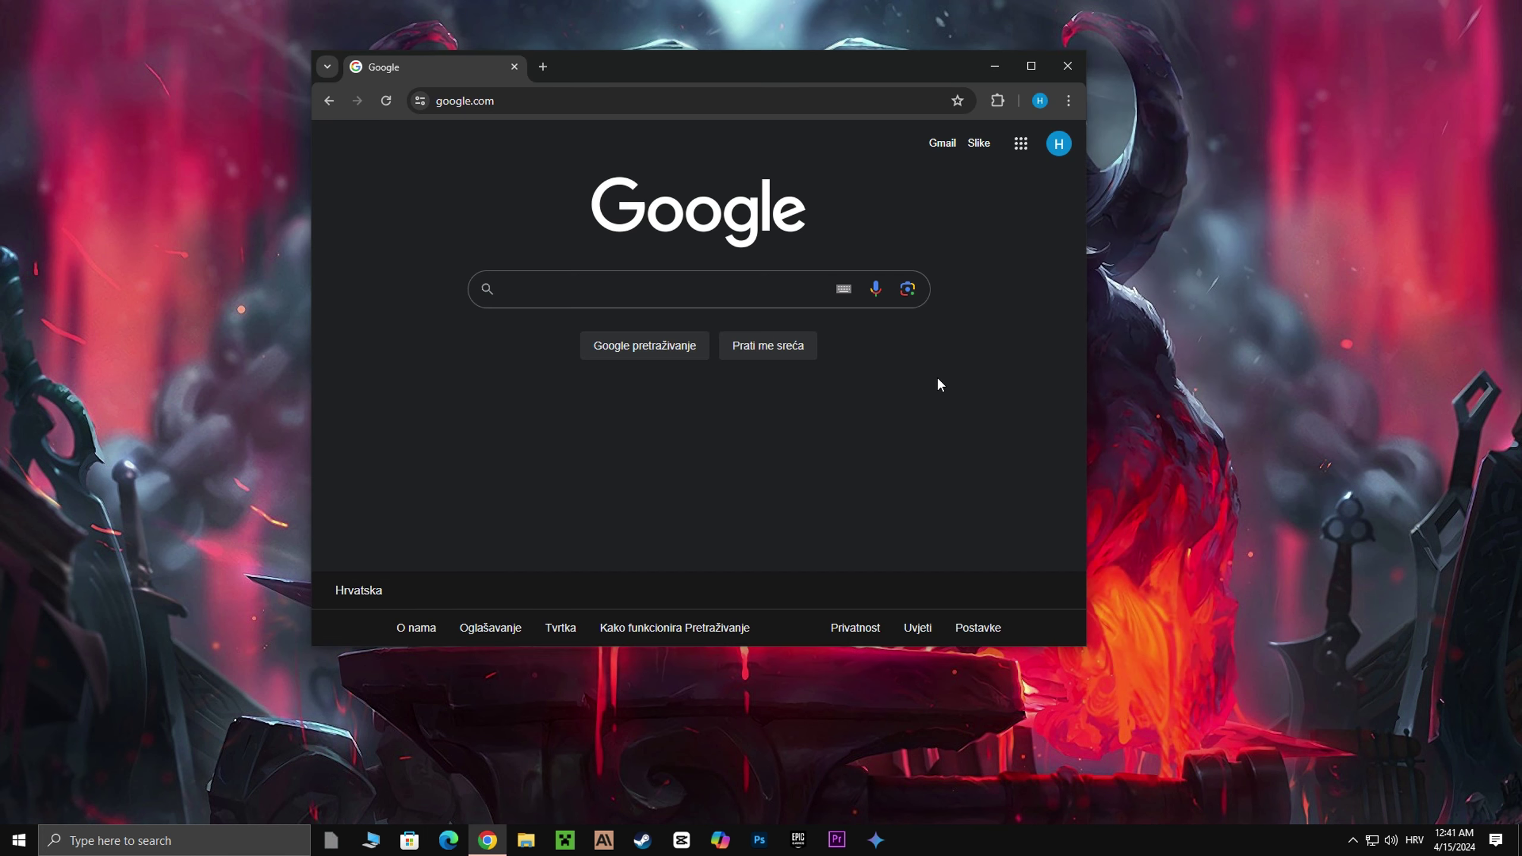
Check the background apps and graphics acceleration options in Chrome's System settings, and close the browser.
click(1068, 99)
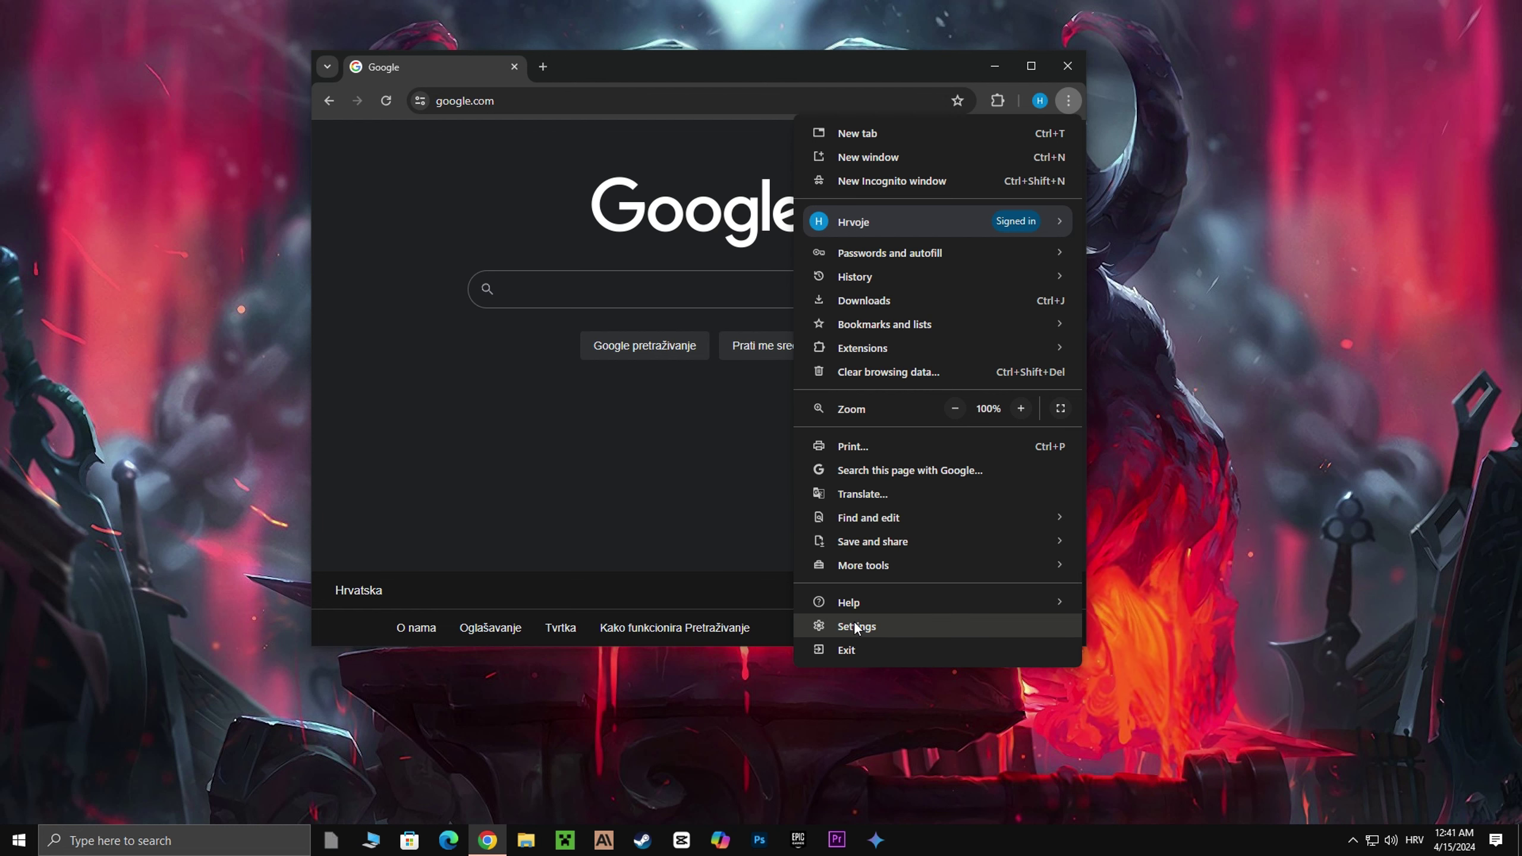
click(854, 625)
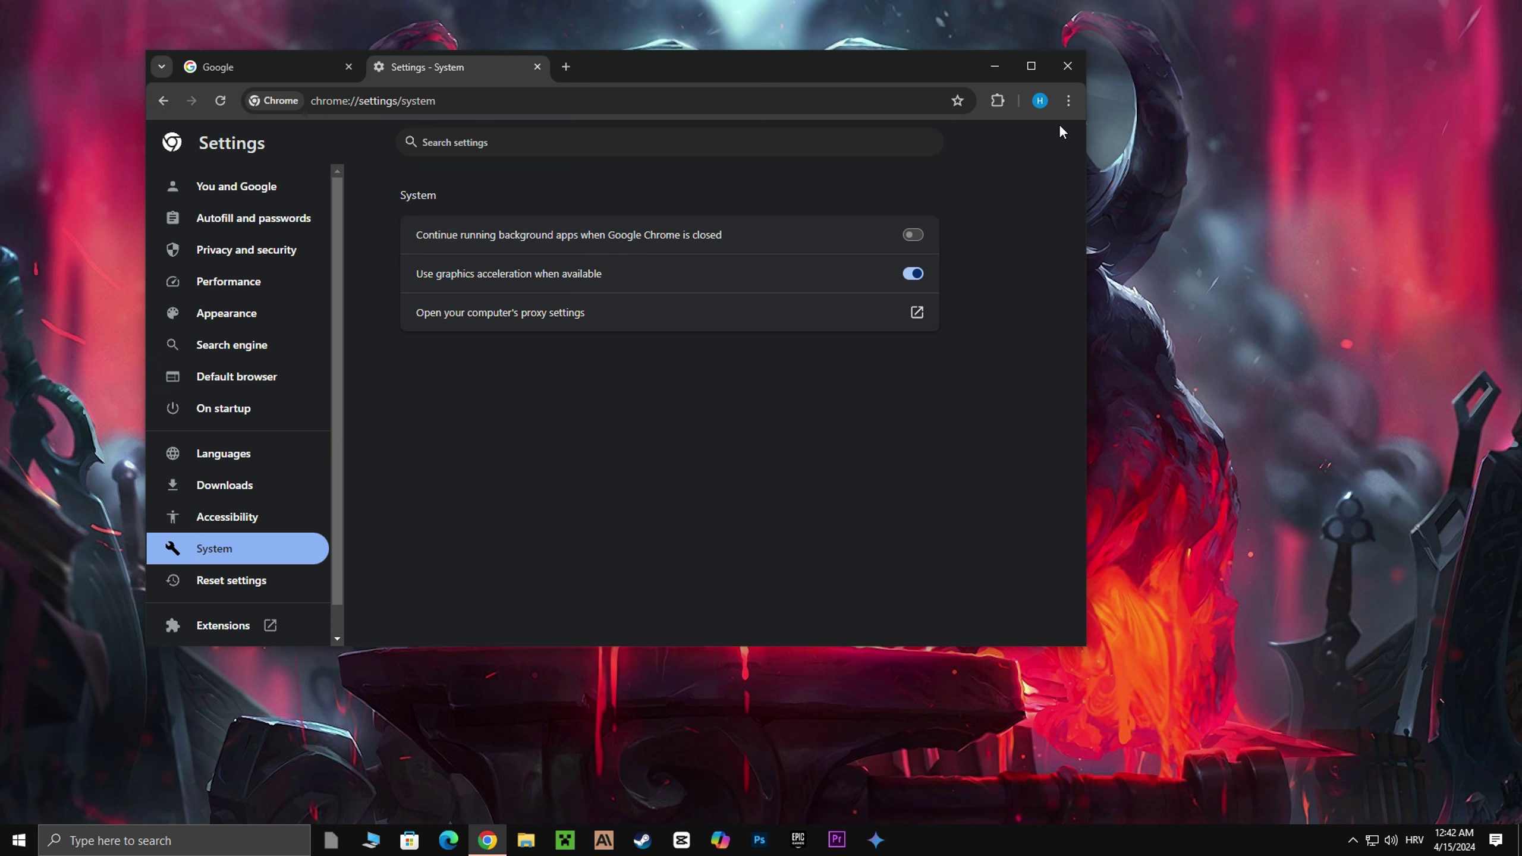
click(1067, 65)
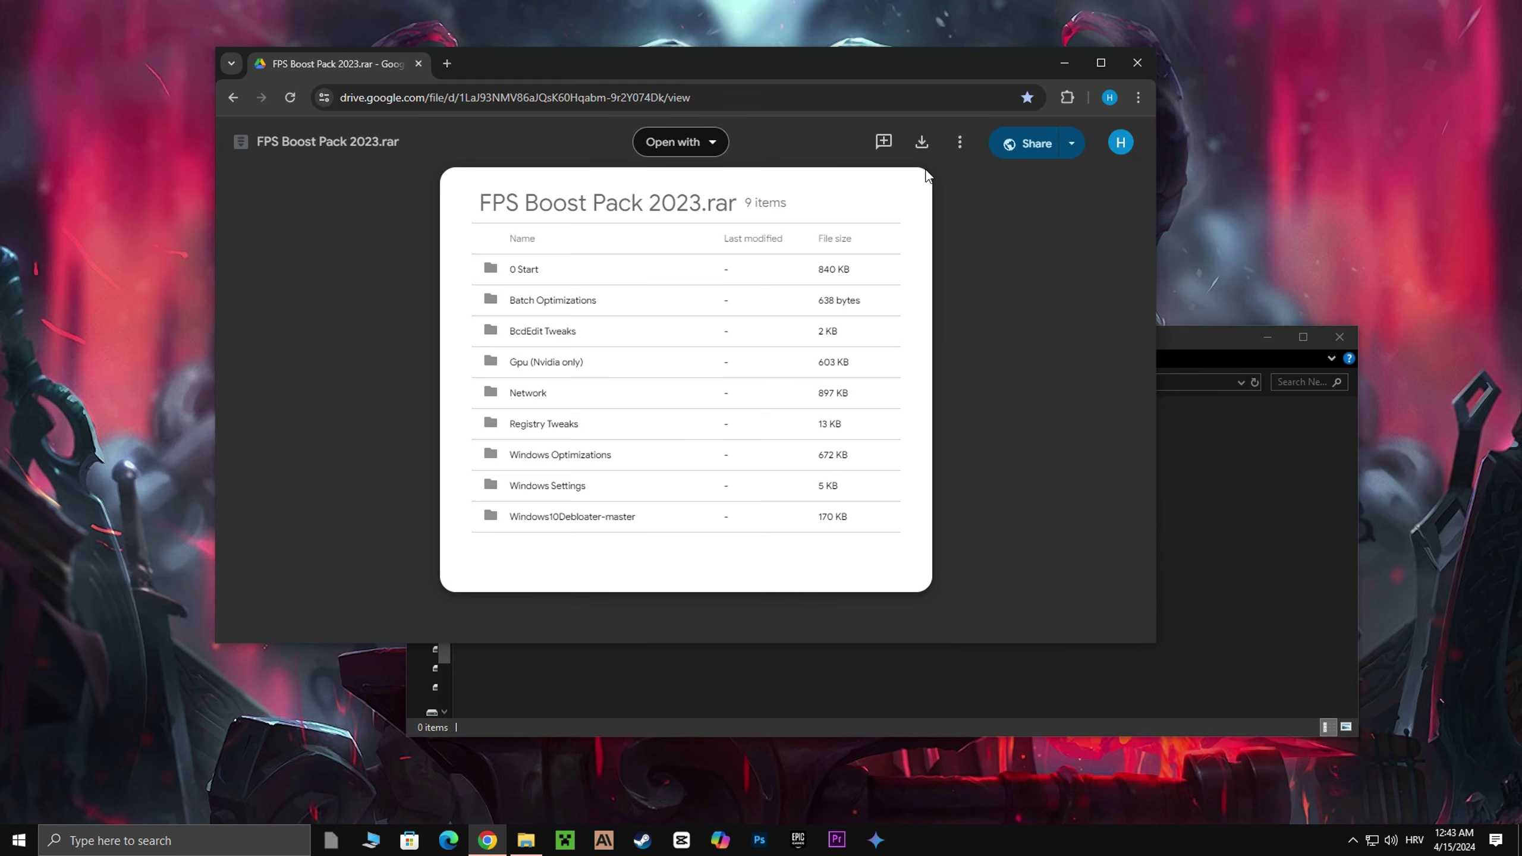
Download FPS Boost Pack 2023.rar from Google Drive, put it in the empty New folder (13), and close the browser.
click(921, 144)
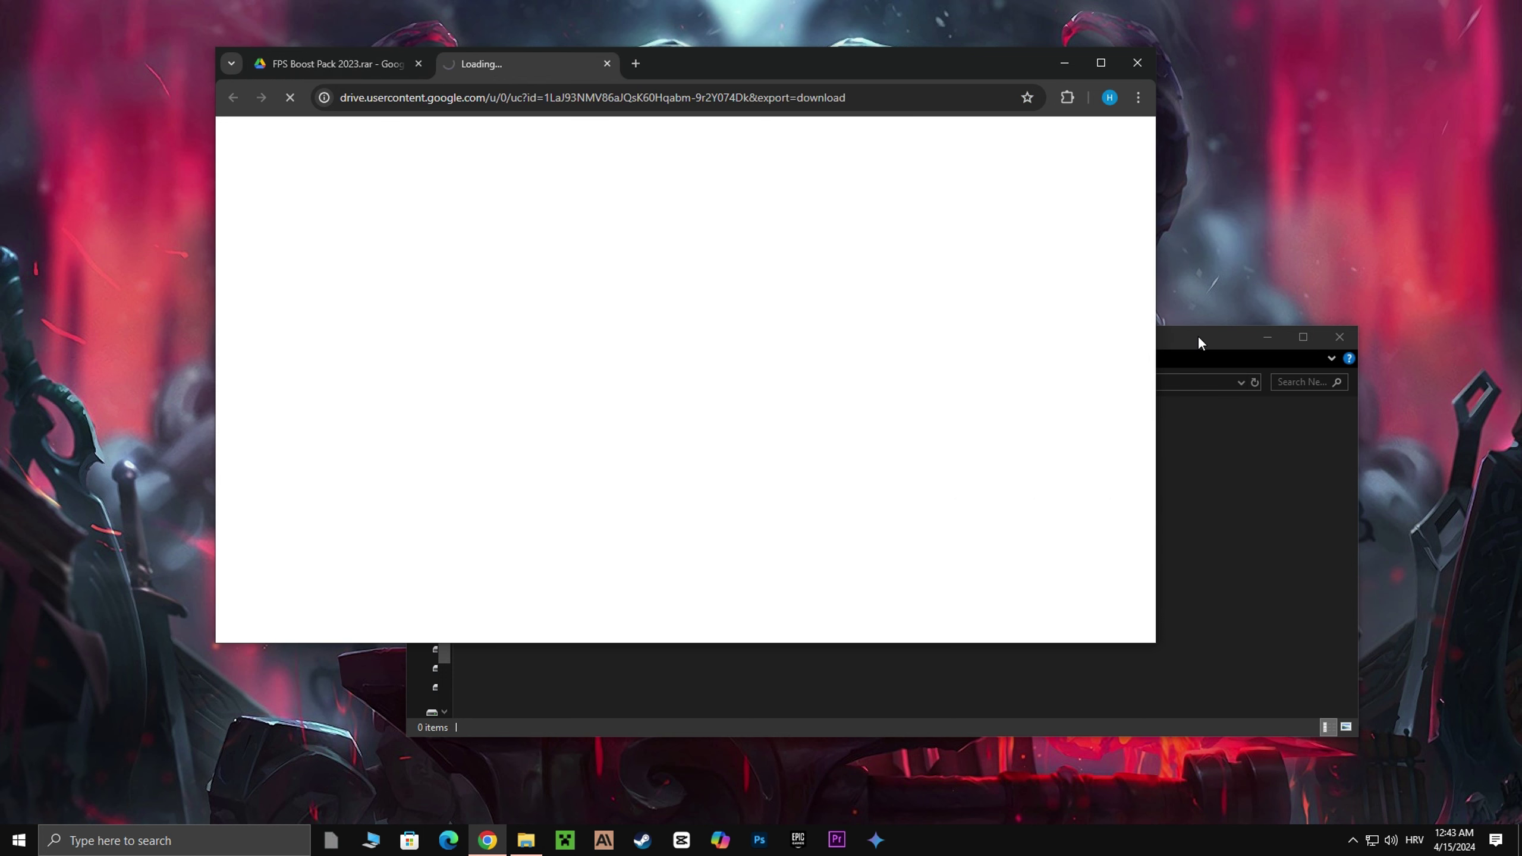
drag(1198, 336, 1174, 166)
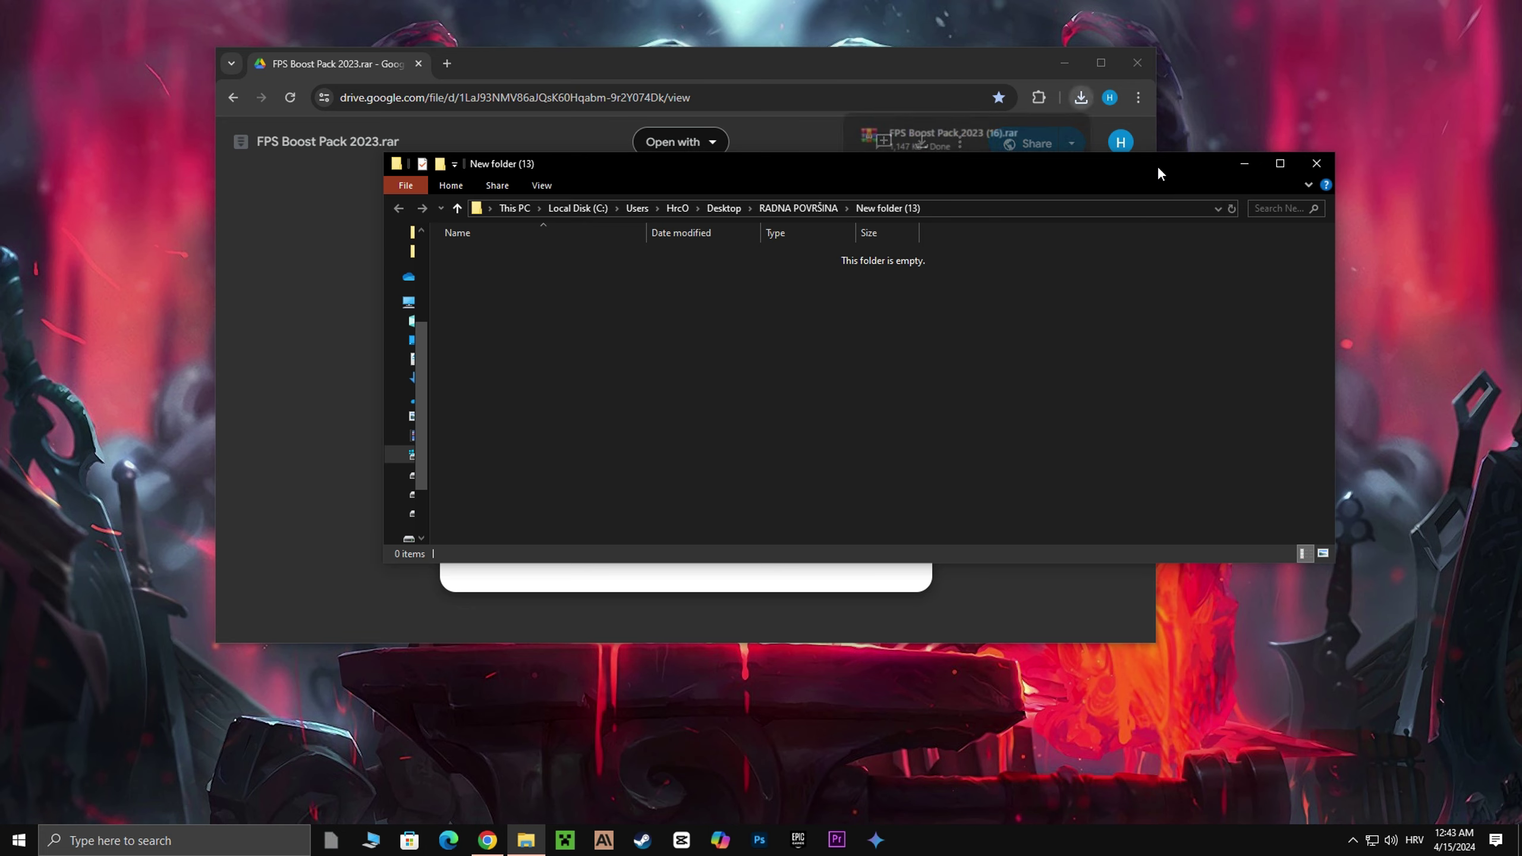
drag(983, 136, 1192, 282)
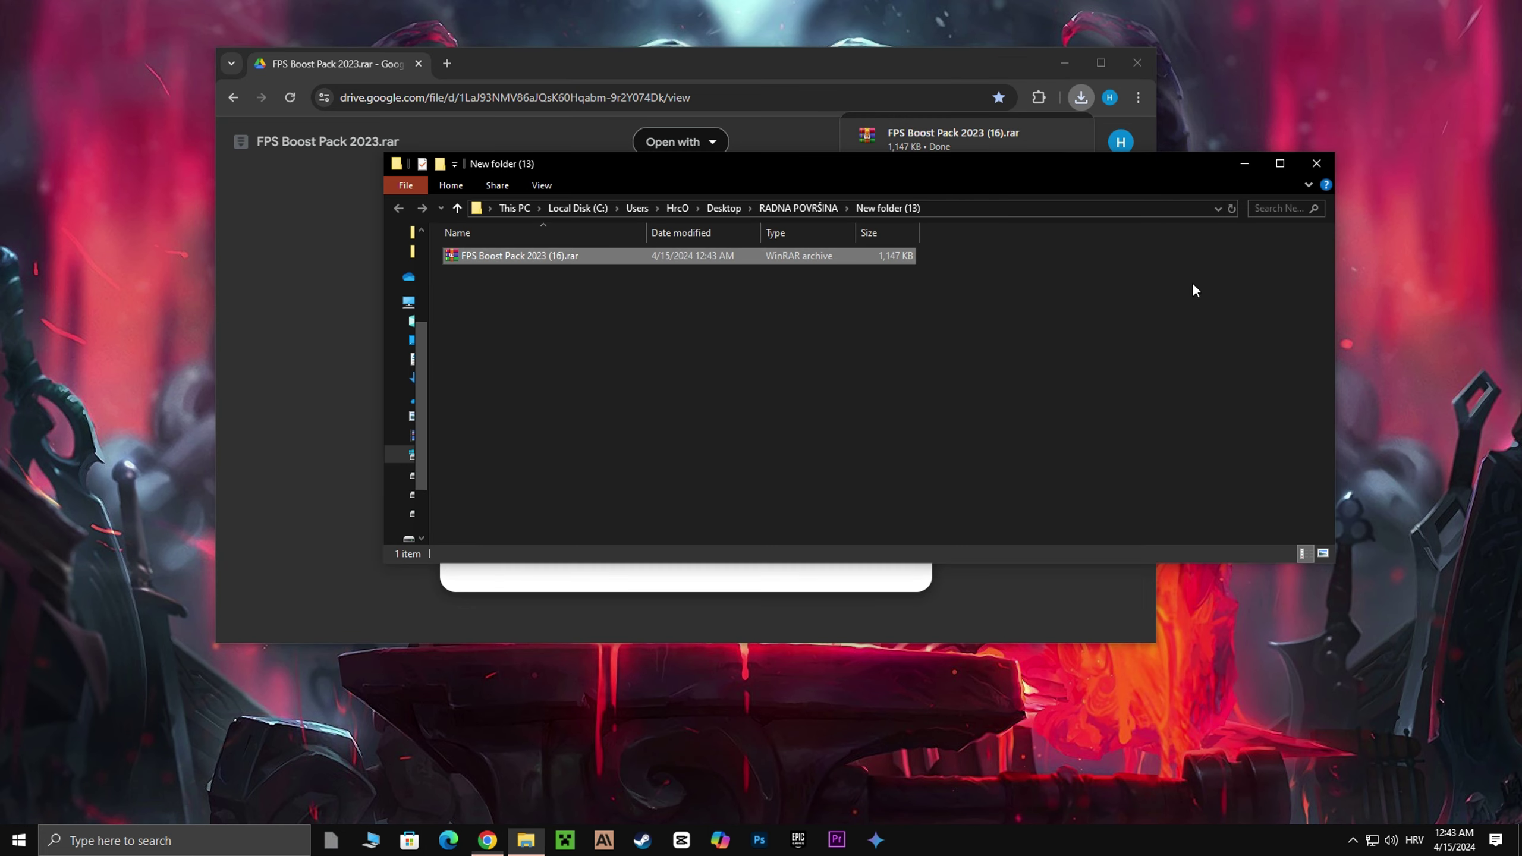
click(1138, 64)
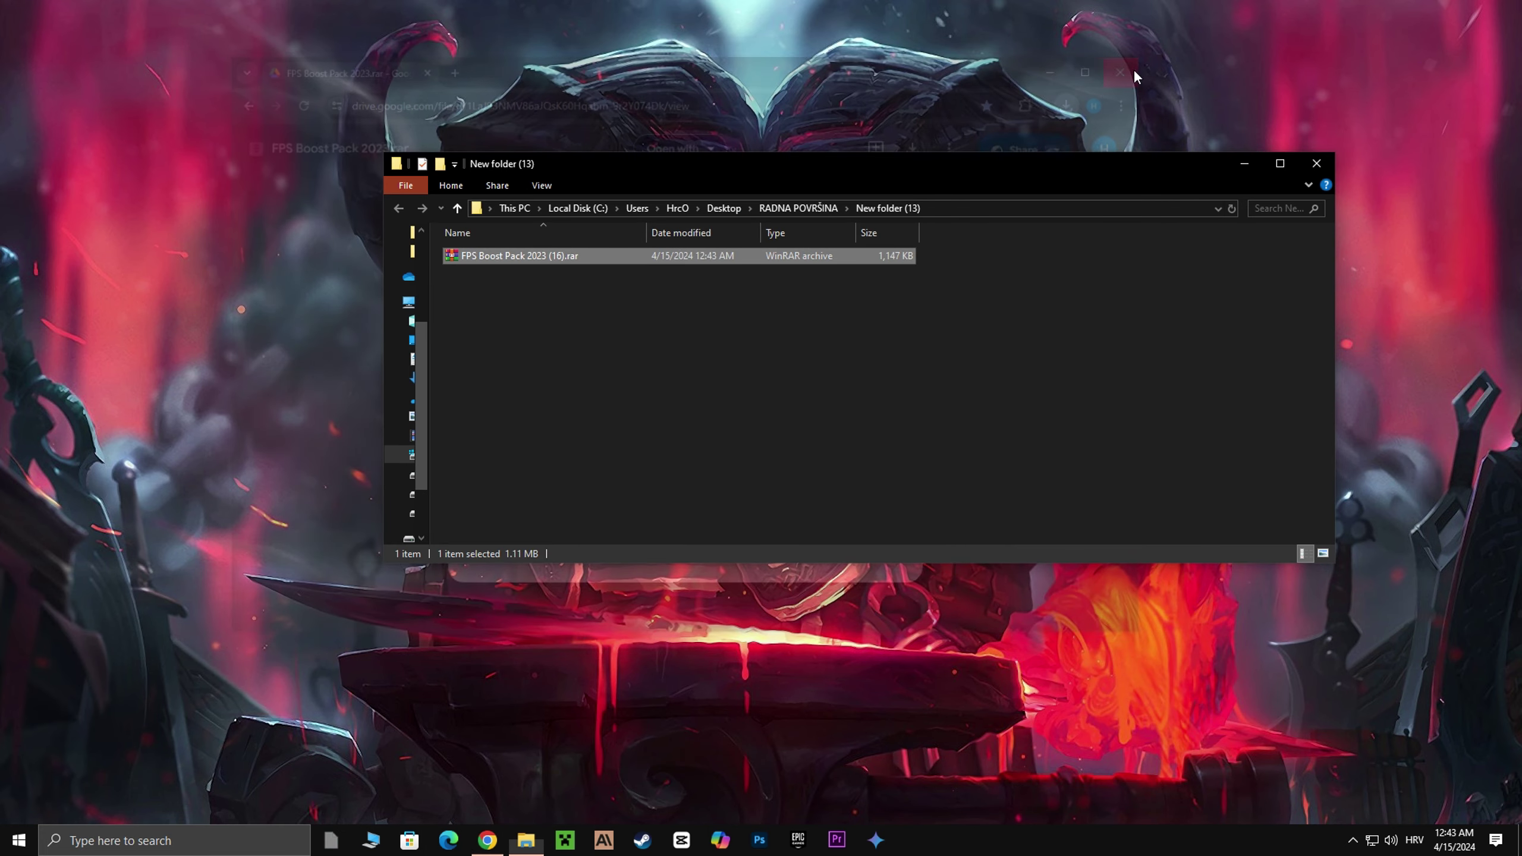
Extract the FPS Boost Pack archive into the current folder and open the 0 Start folder.
right_click(507, 255)
click(359, 330)
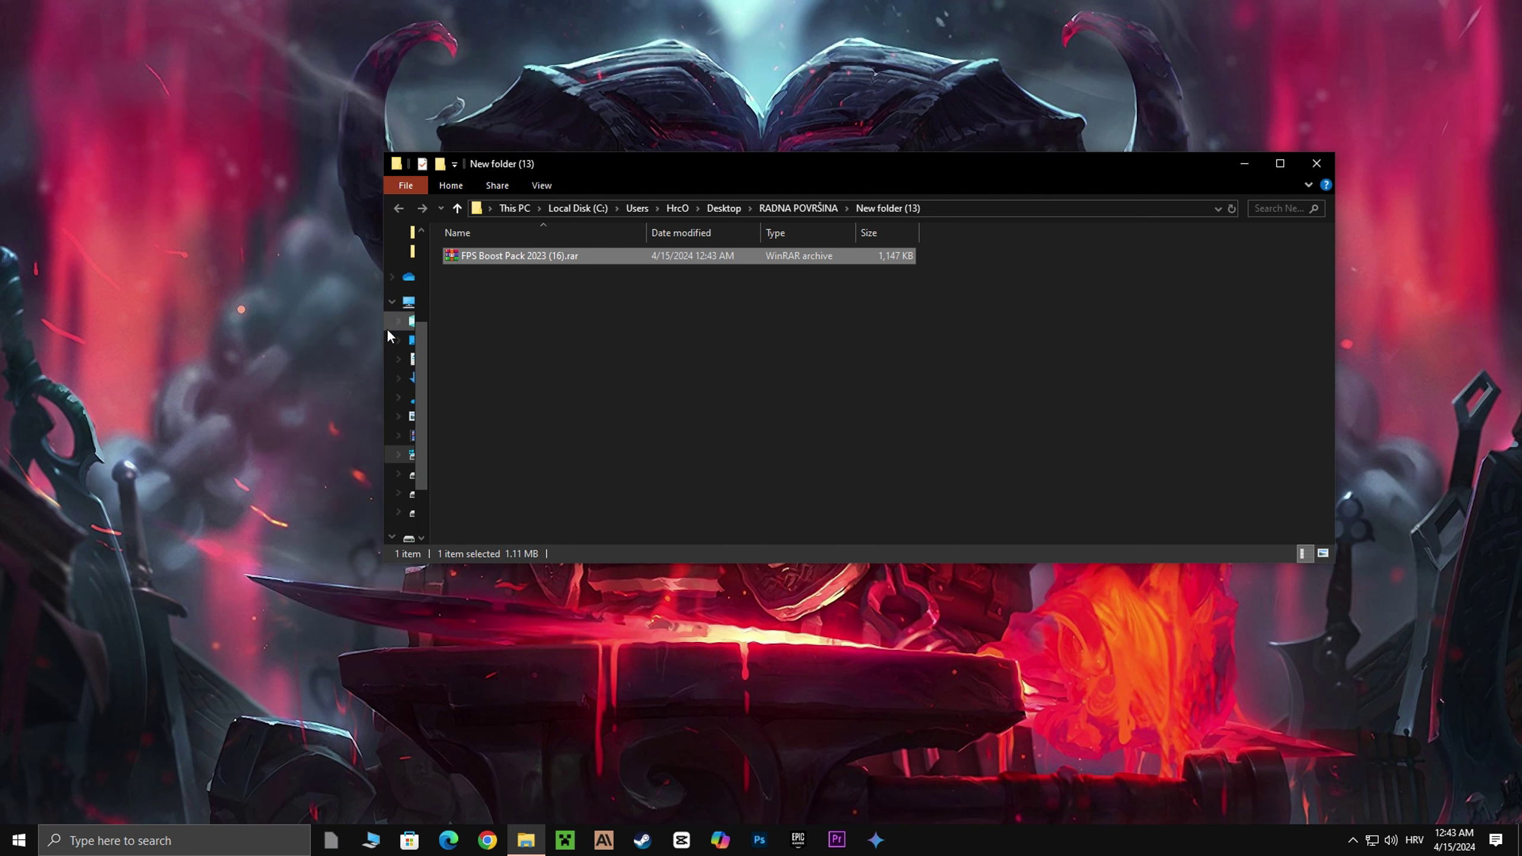
double_click(483, 256)
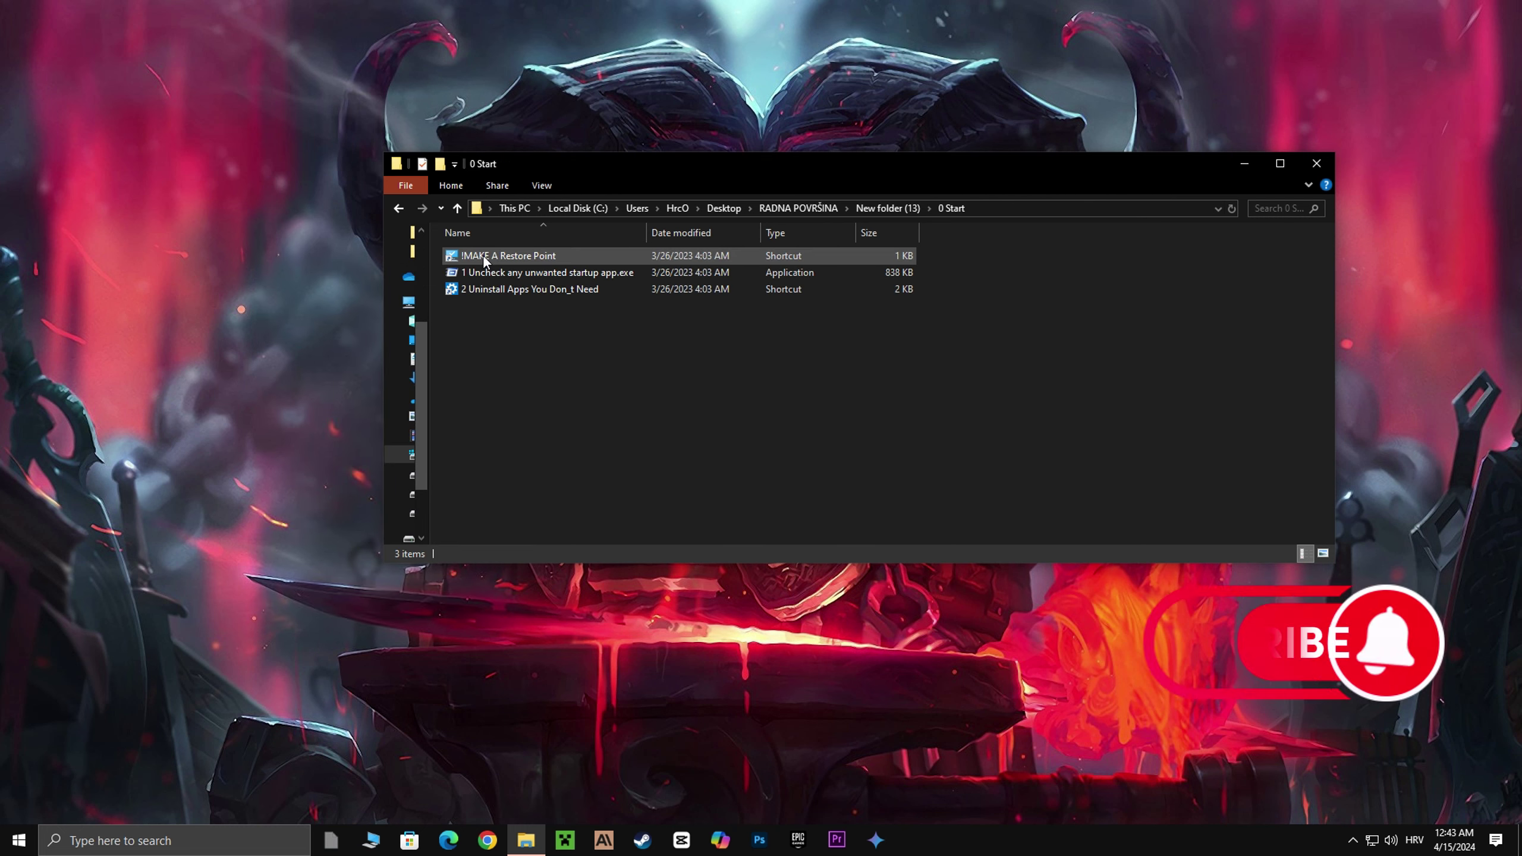
Launch the !MAKE A Restore Point shortcut and create a restore point described as "league of legends optimization".
double_click(482, 255)
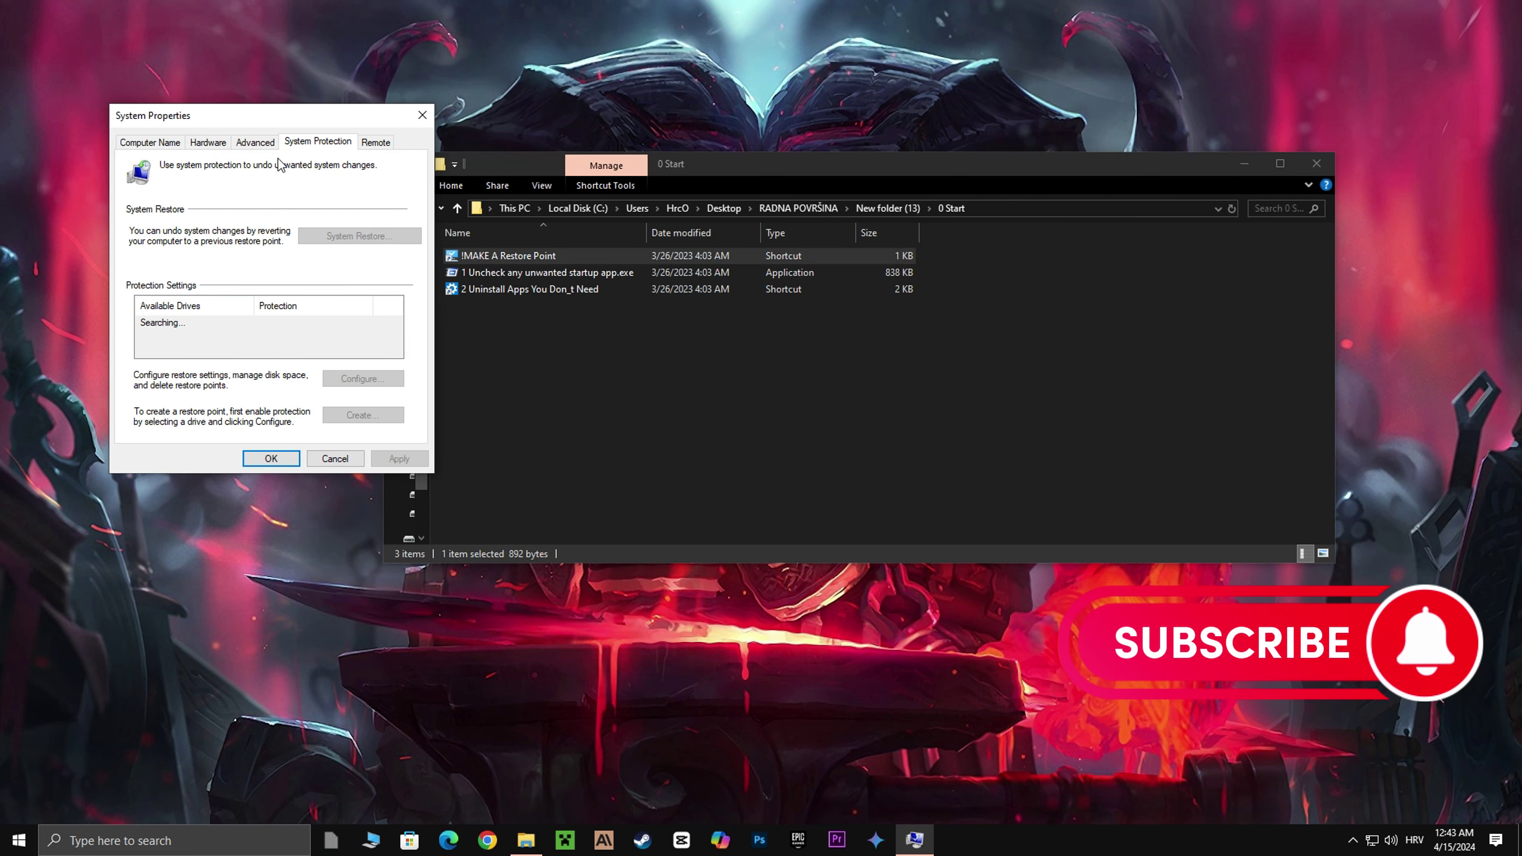
drag(280, 114, 562, 119)
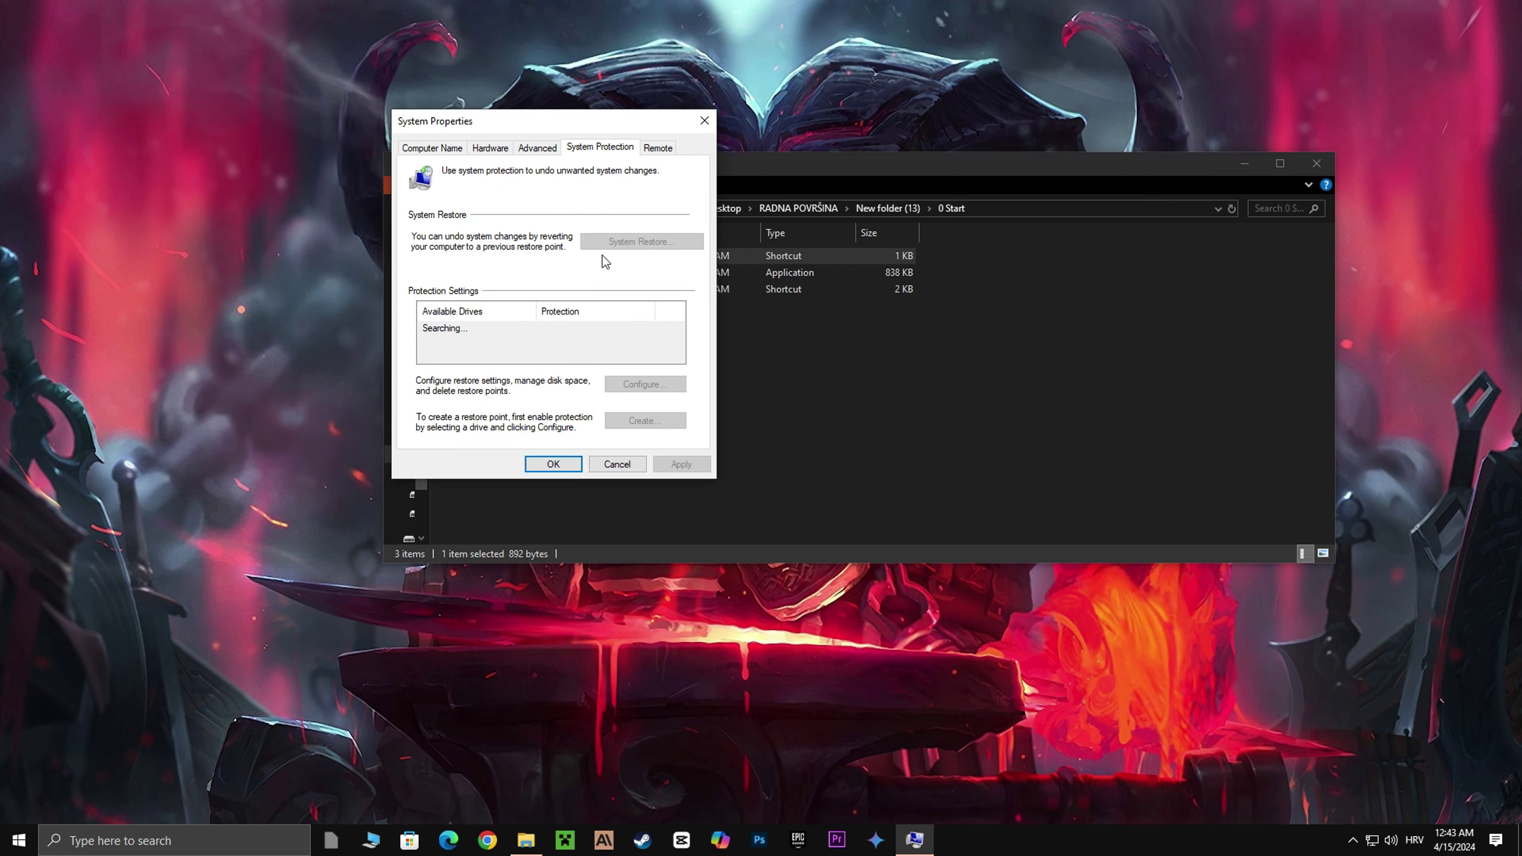
click(643, 421)
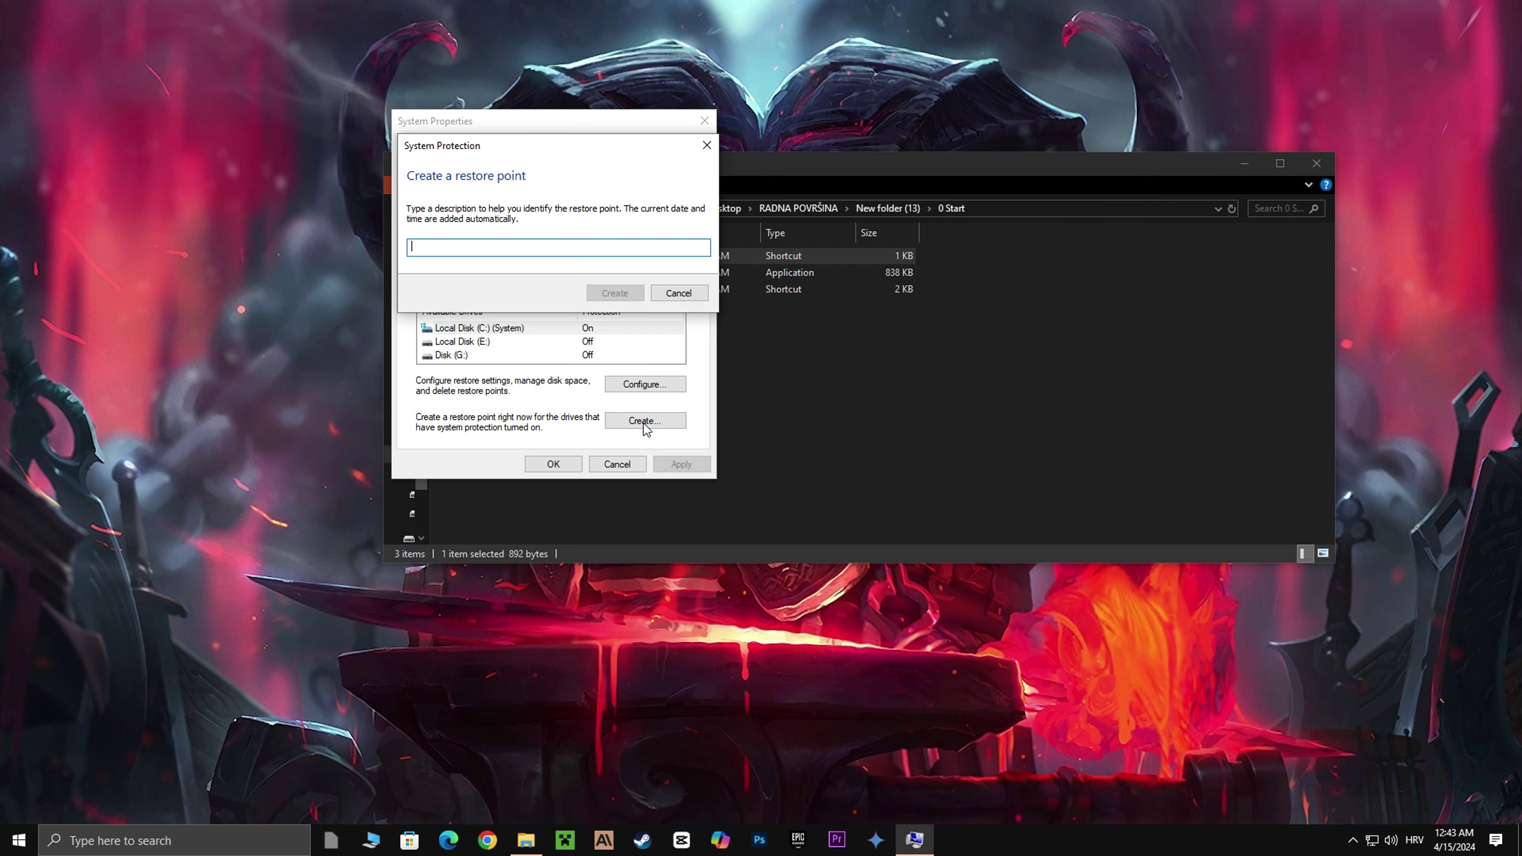
text(league of legends optimization)
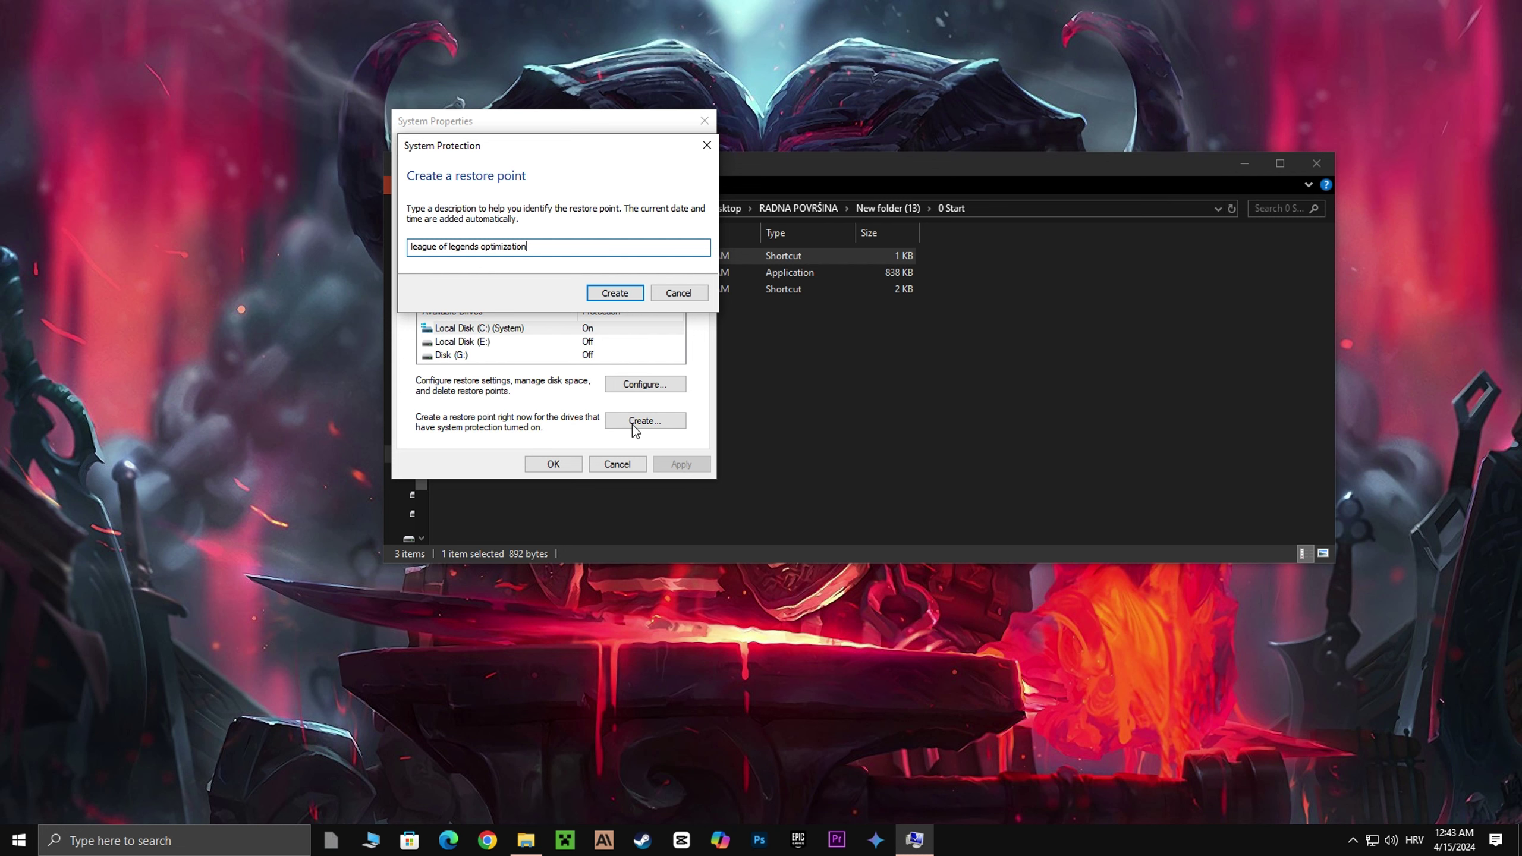
click(605, 294)
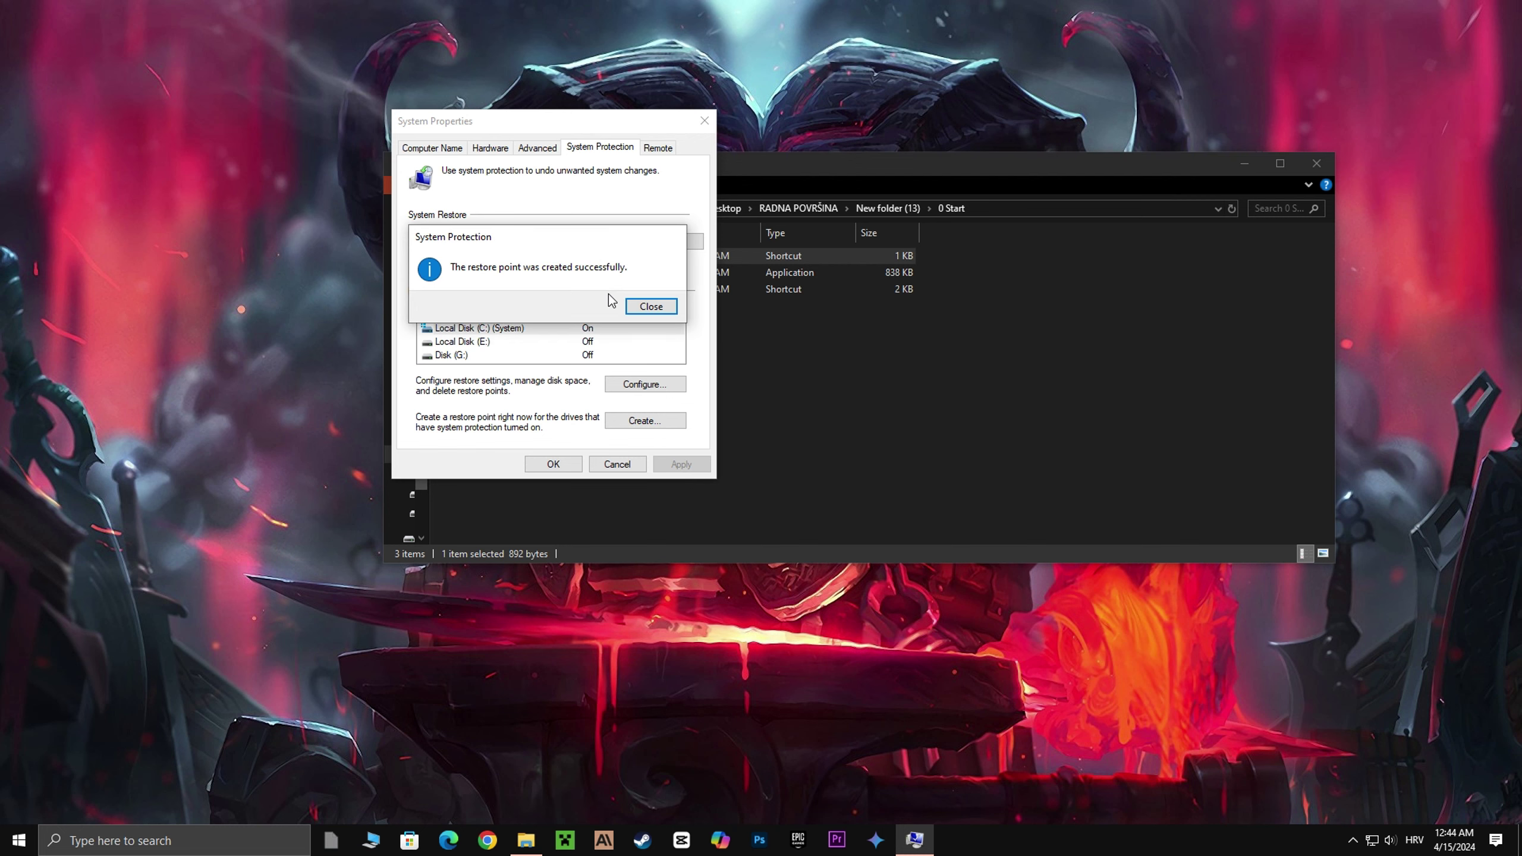
click(651, 306)
View the available restore points in System Restore, and close it and System Properties without restoring.
click(623, 243)
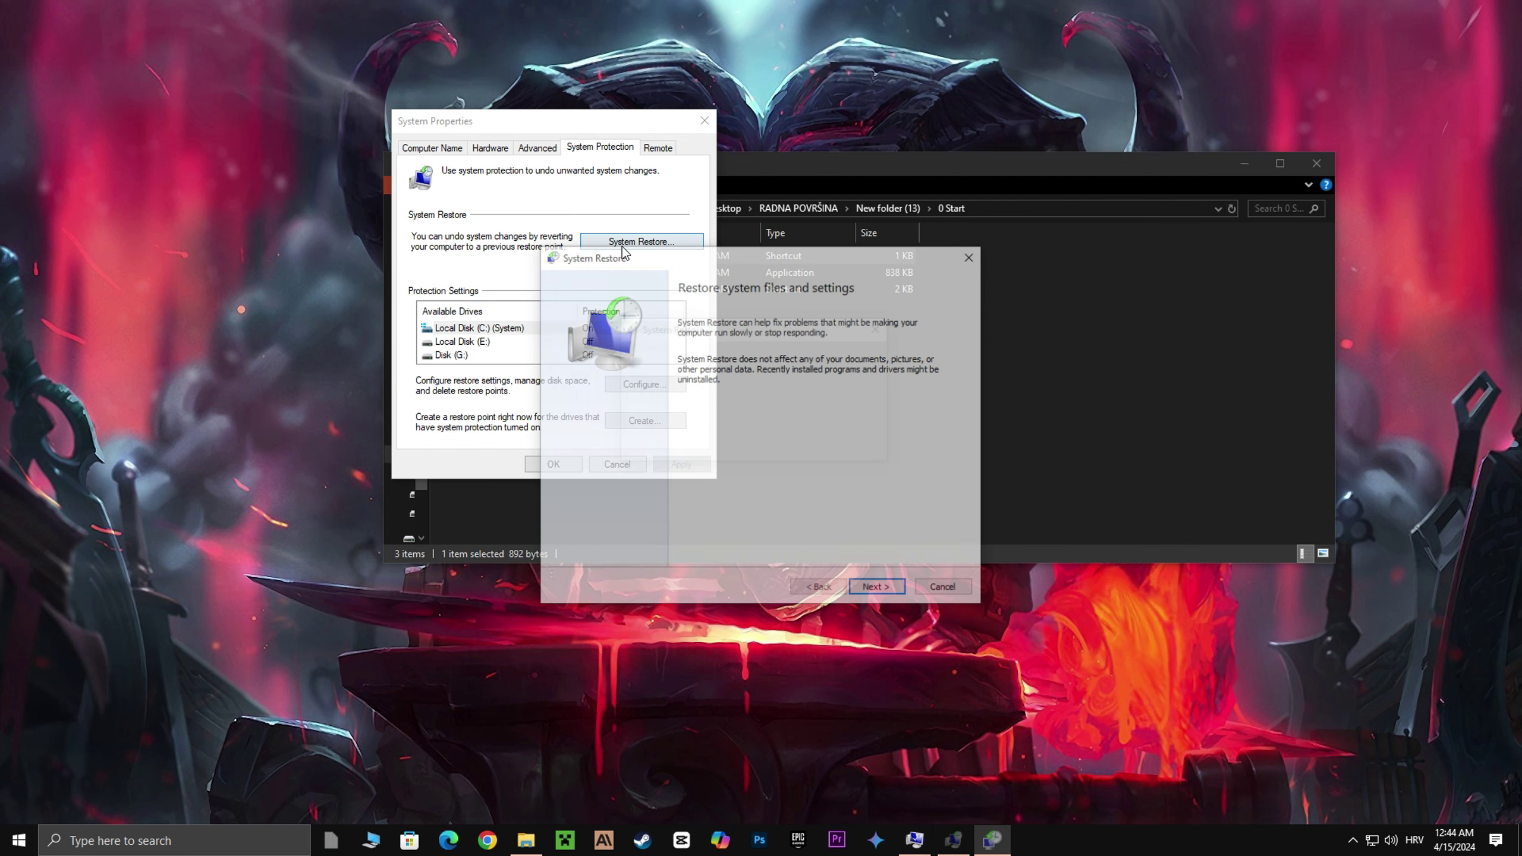
click(878, 589)
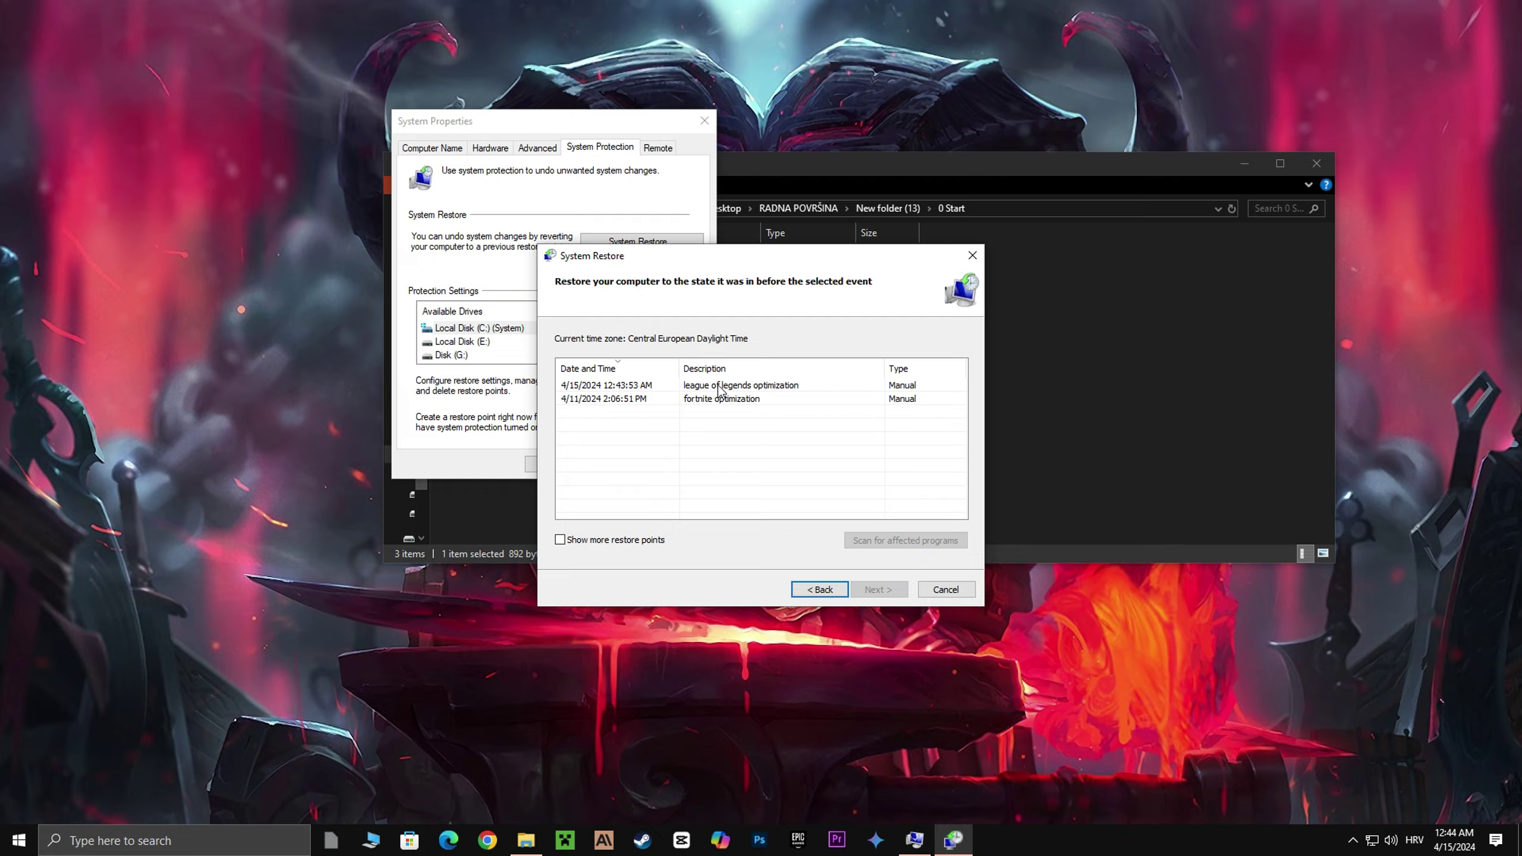
click(973, 256)
click(704, 121)
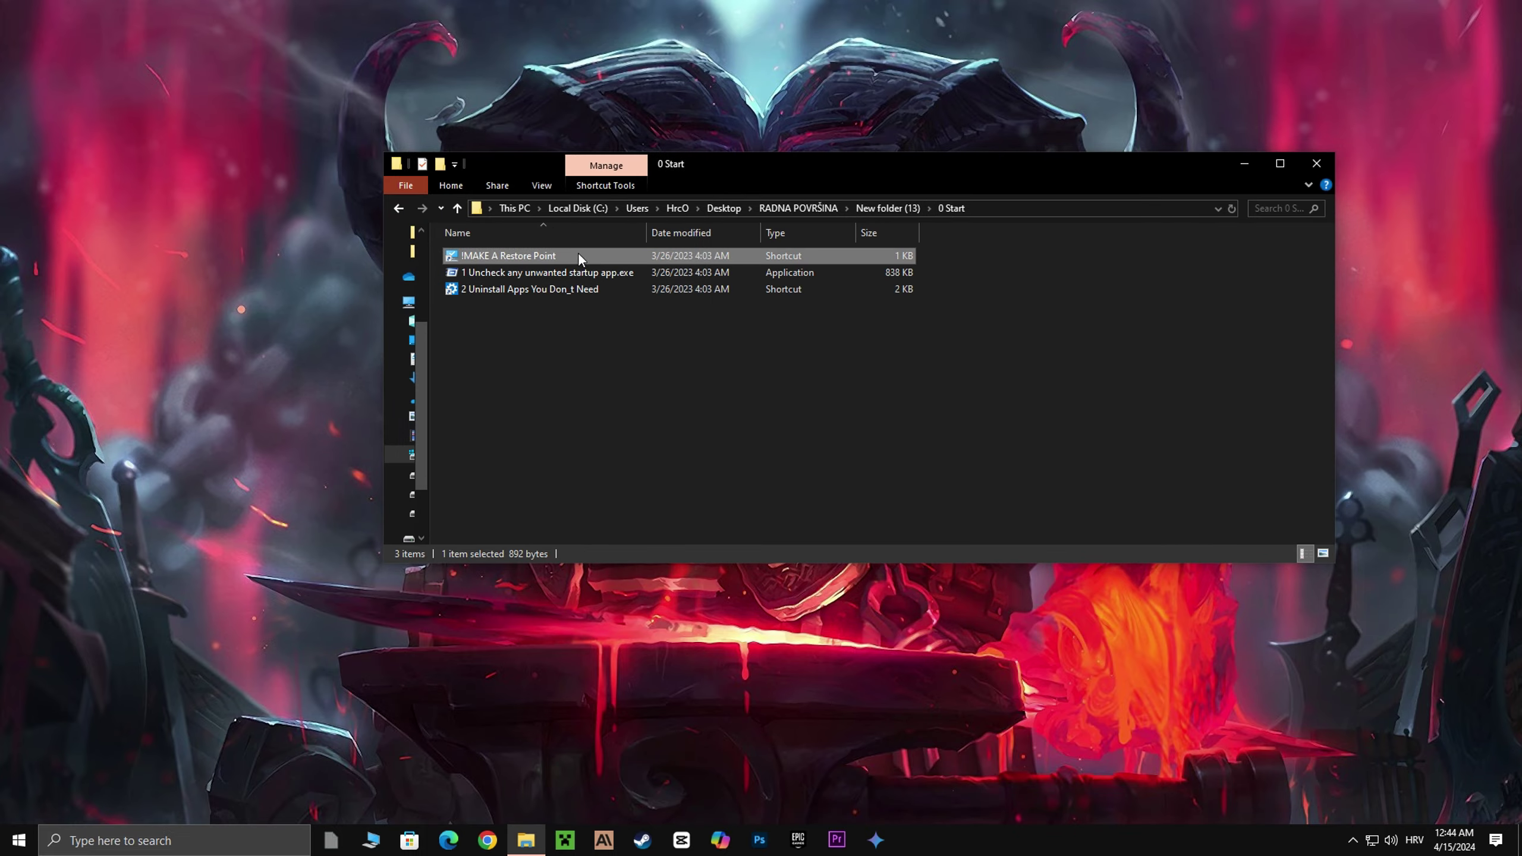
Run 1 Uncheck any unwanted startup app.exe to view the startup entries in Autoruns, and close it.
double_click(557, 273)
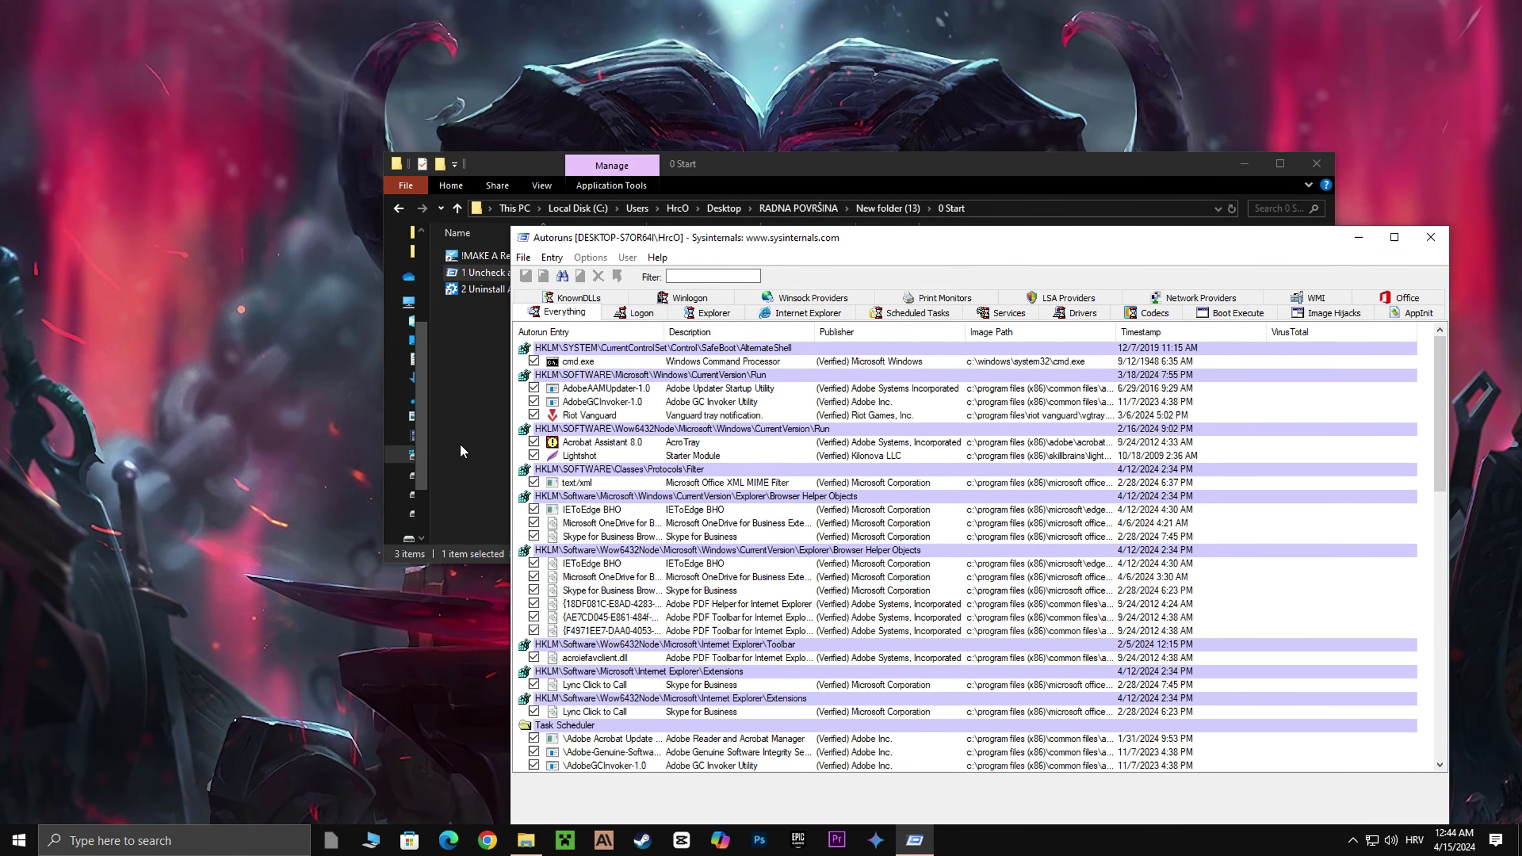
click(1429, 237)
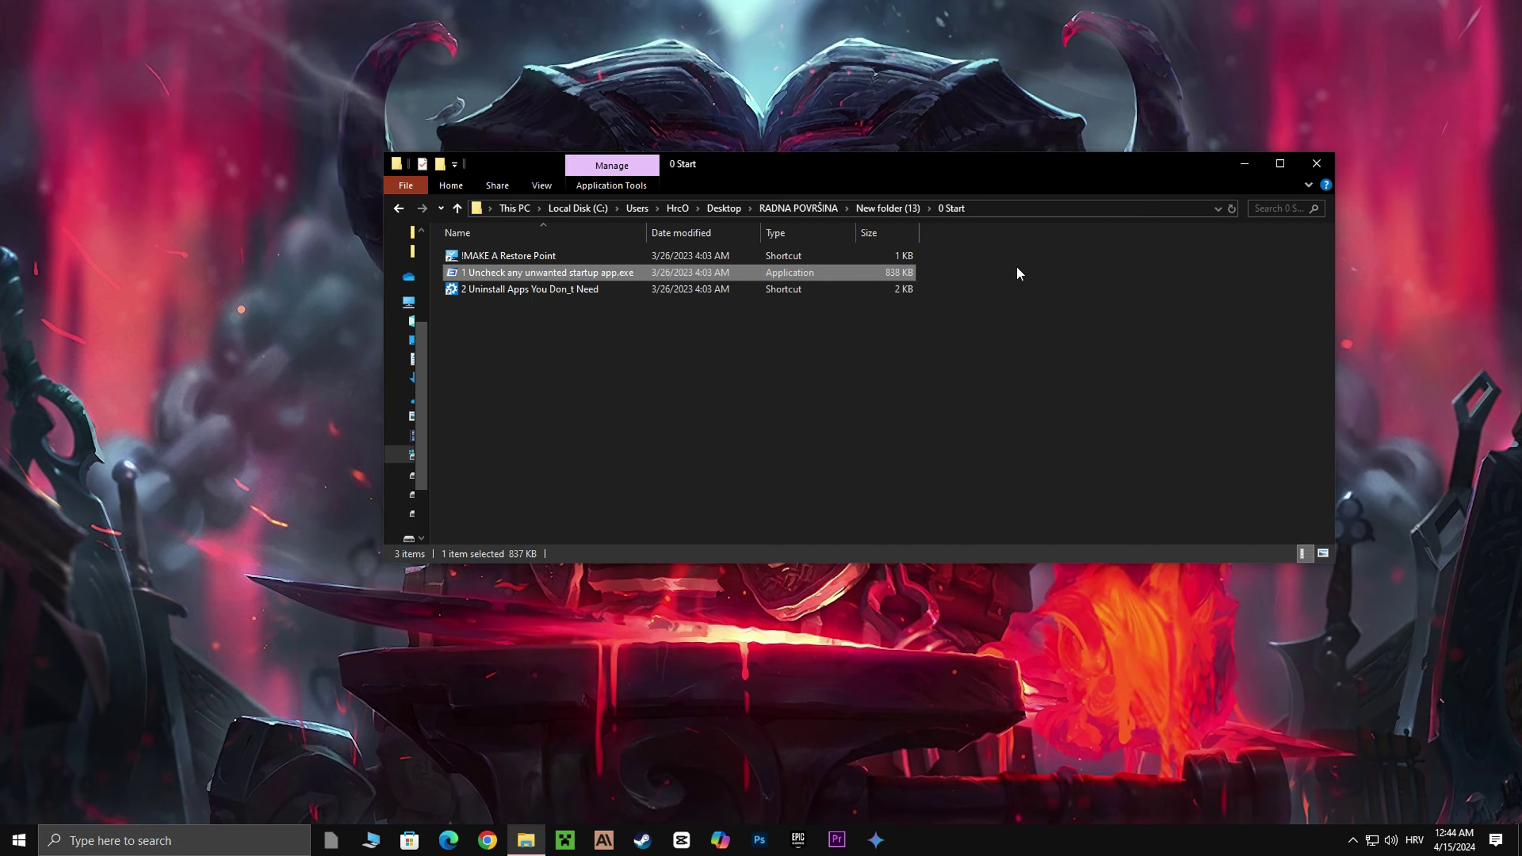
Launch the 2 Uninstall Apps You Don_t Need shortcut to look through the installed apps, and close Settings.
double_click(552, 289)
scroll(830, 486, down, 15)
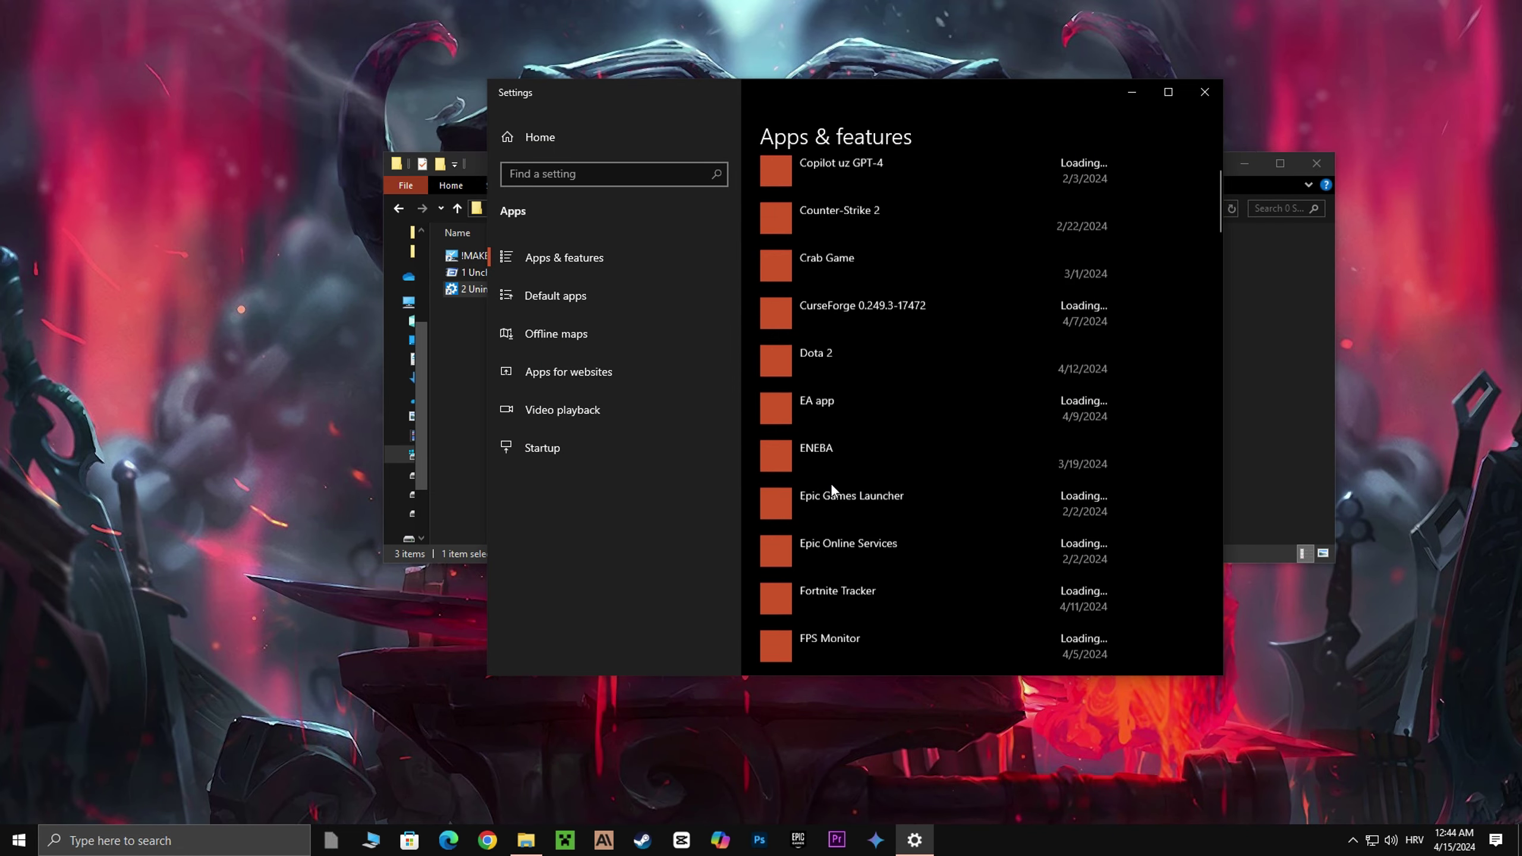
scroll(815, 477, up, 3)
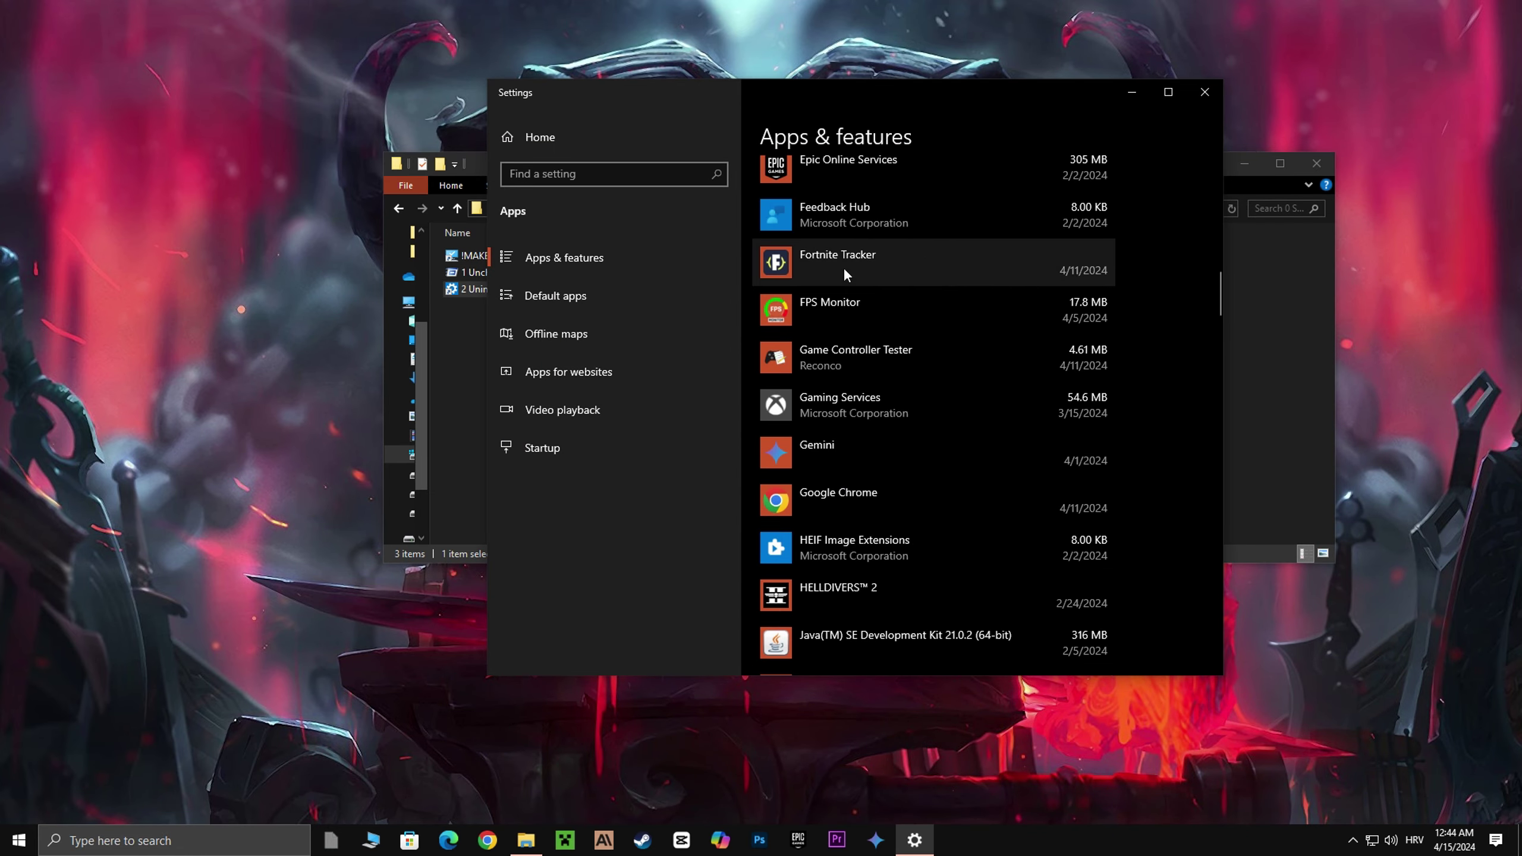
click(1205, 91)
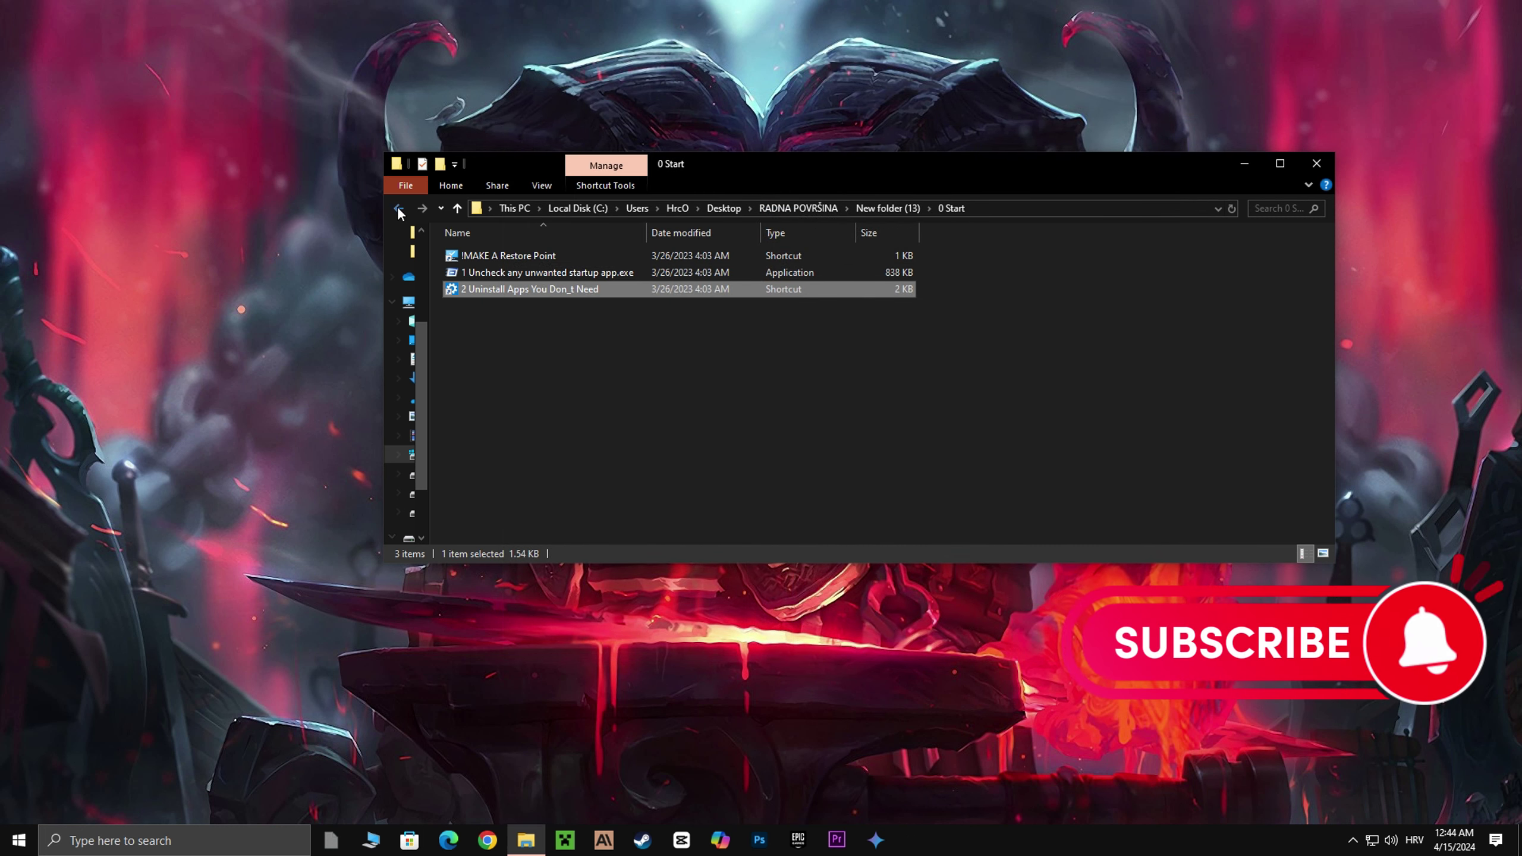
Open the Batch Optimizations folder and run Clear DNS Cache (Ping Improve).cmd as administrator through to its end.
key(BackSpace)
double_click(488, 273)
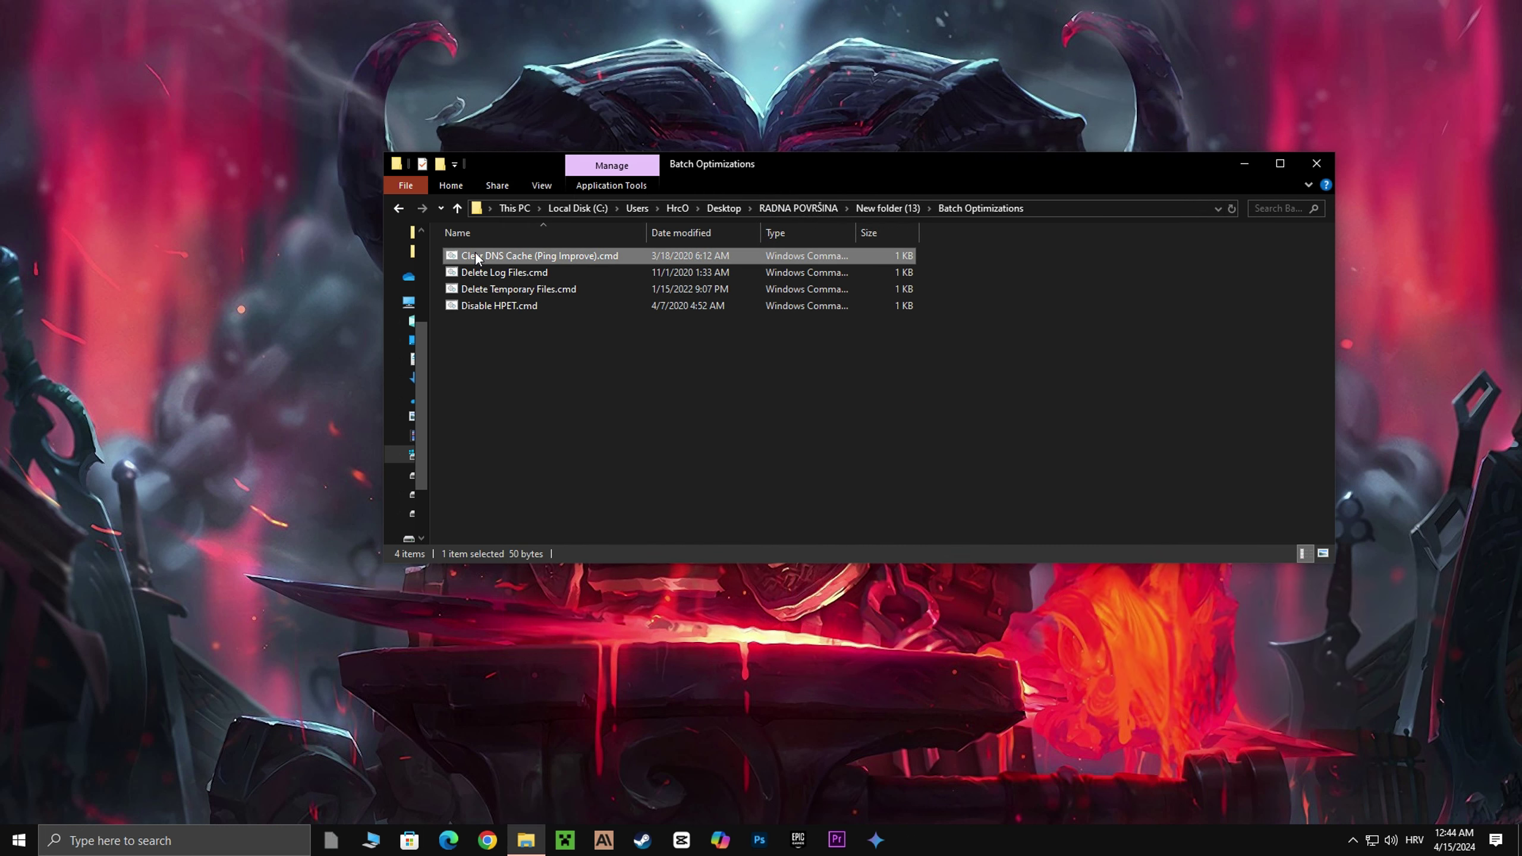
right_click(477, 258)
click(243, 315)
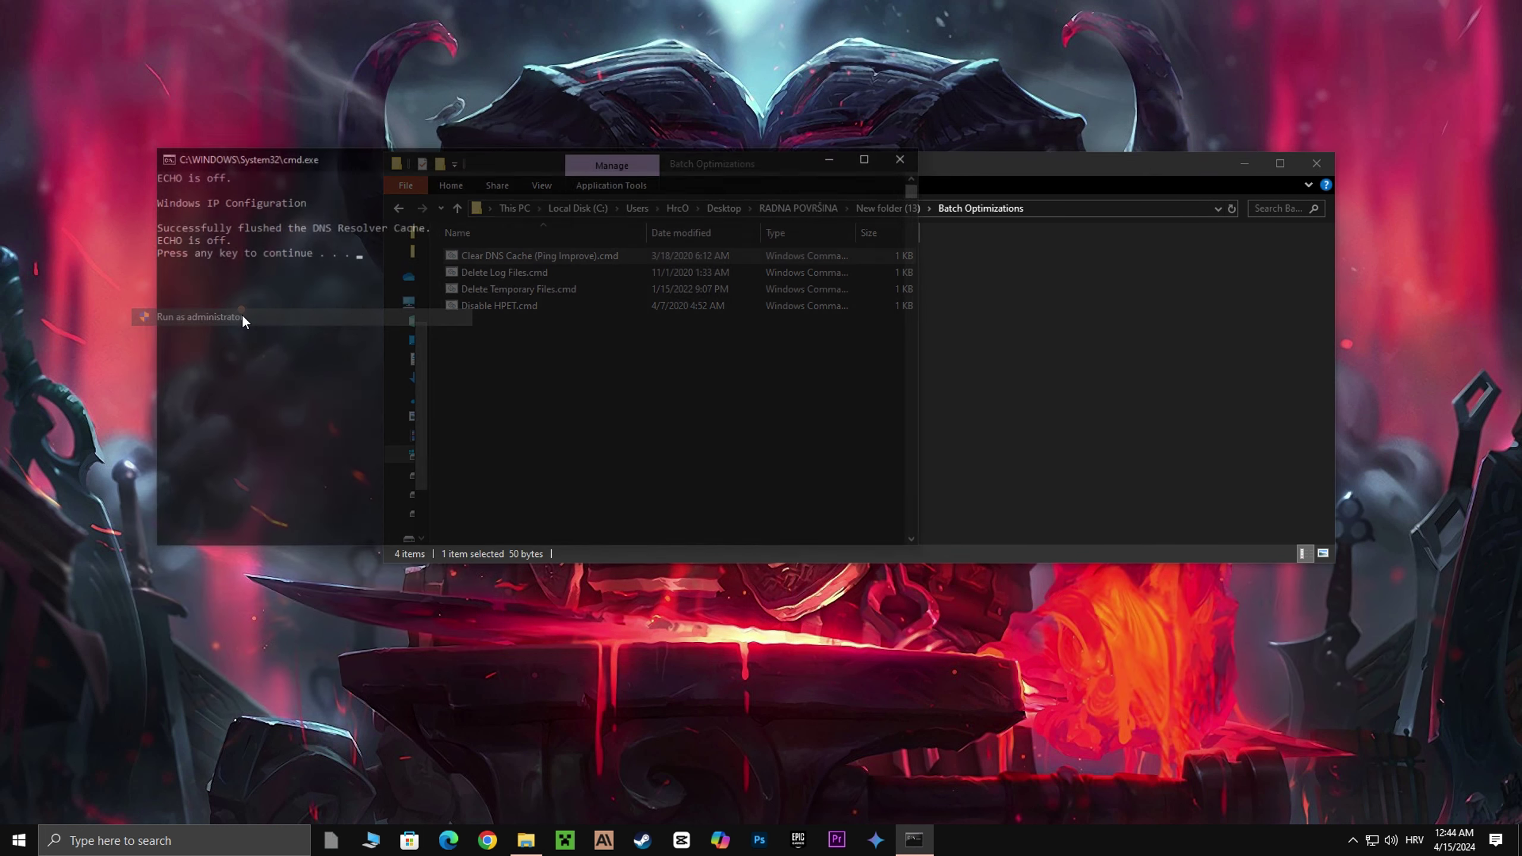
key(Return)
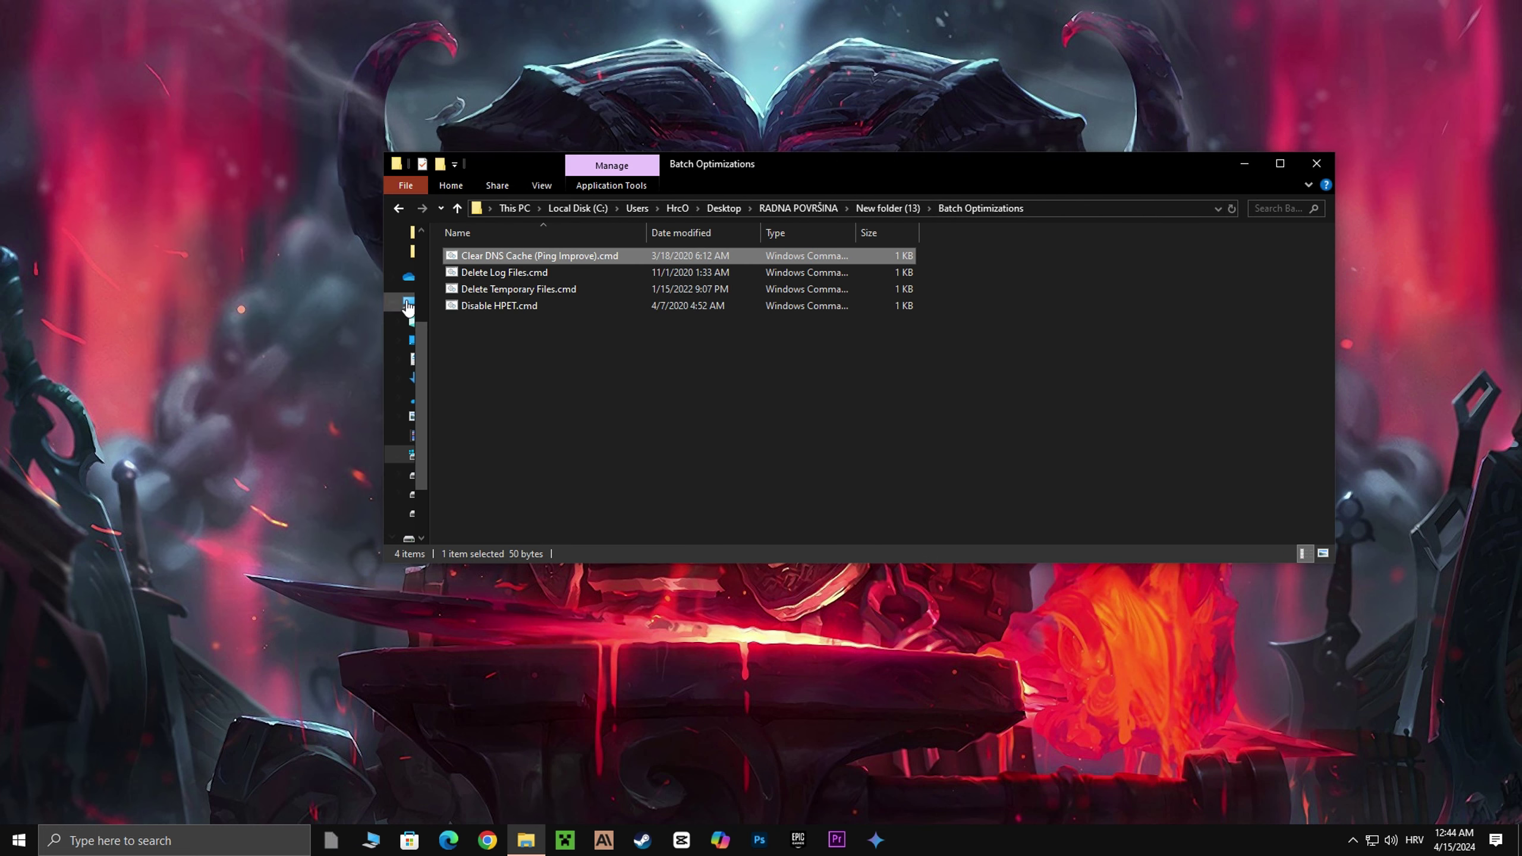
Run Delete Log Files.cmd and Delete Temporary Files.cmd as administrator, and dismiss the finished console.
click(484, 274)
right_click(484, 273)
click(321, 338)
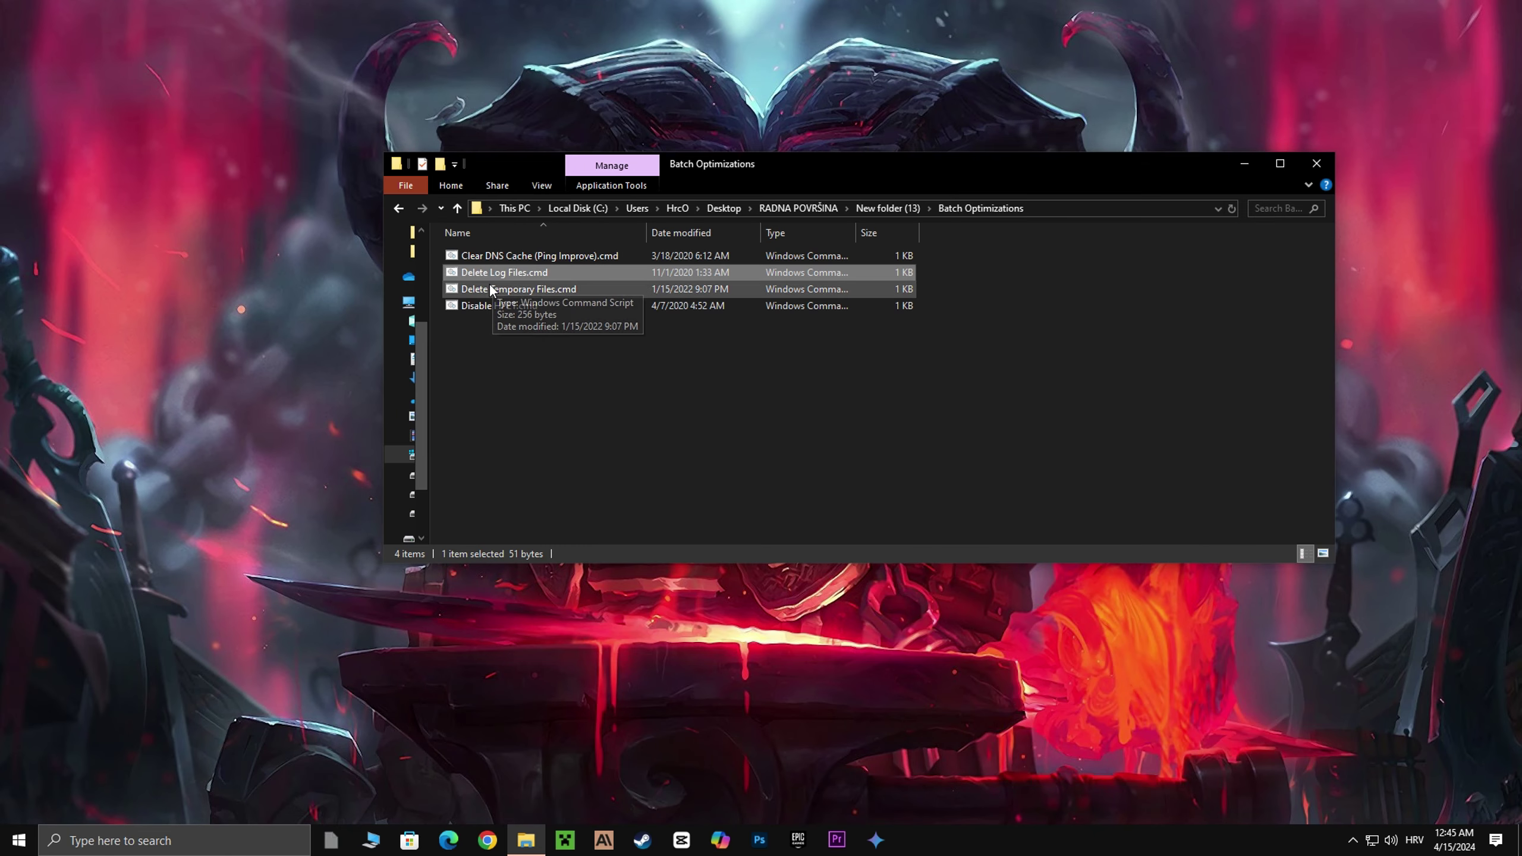
click(489, 290)
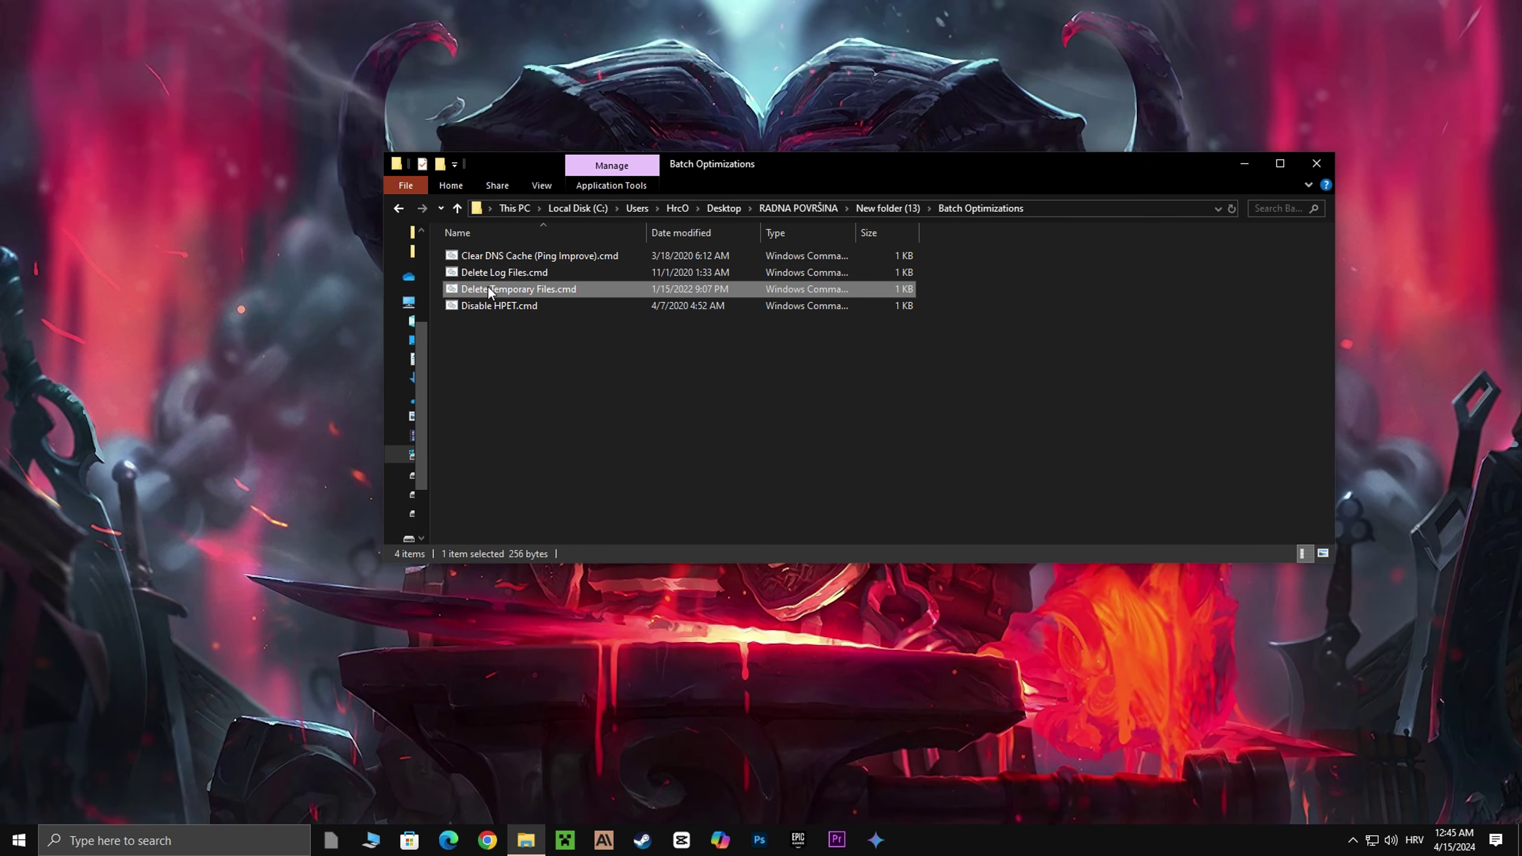
right_click(490, 291)
click(319, 350)
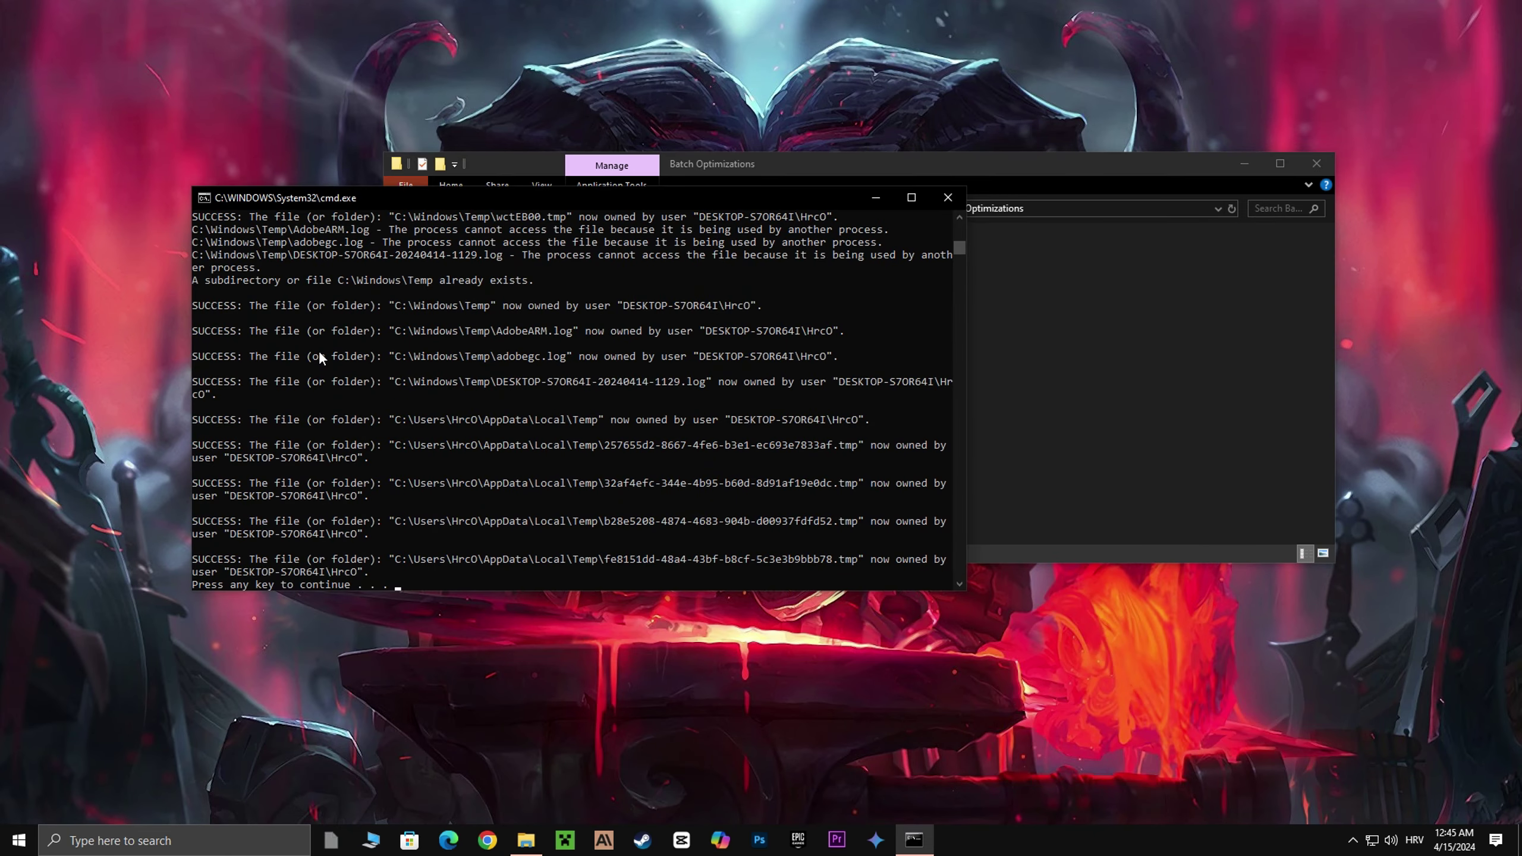
key(space)
Run Disable HPET.cmd as administrator and dismiss its console once it finishes.
click(491, 306)
right_click(491, 307)
click(347, 373)
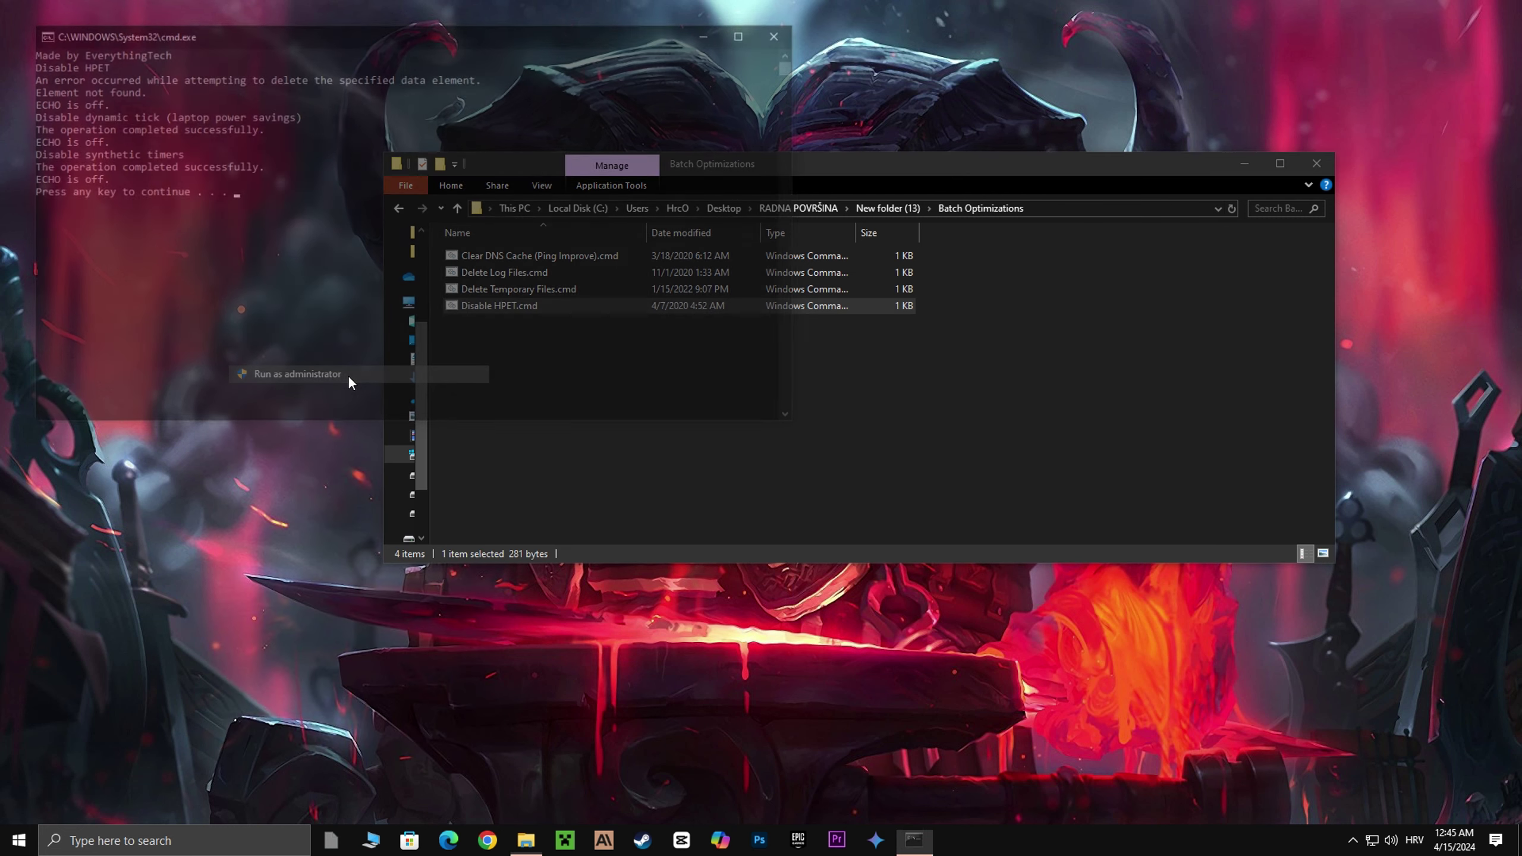
key(space)
Run Latency BCD Tweaks.bat from the BcdEdit Tweaks folder as administrator, continuing through its prompts to the end.
click(398, 208)
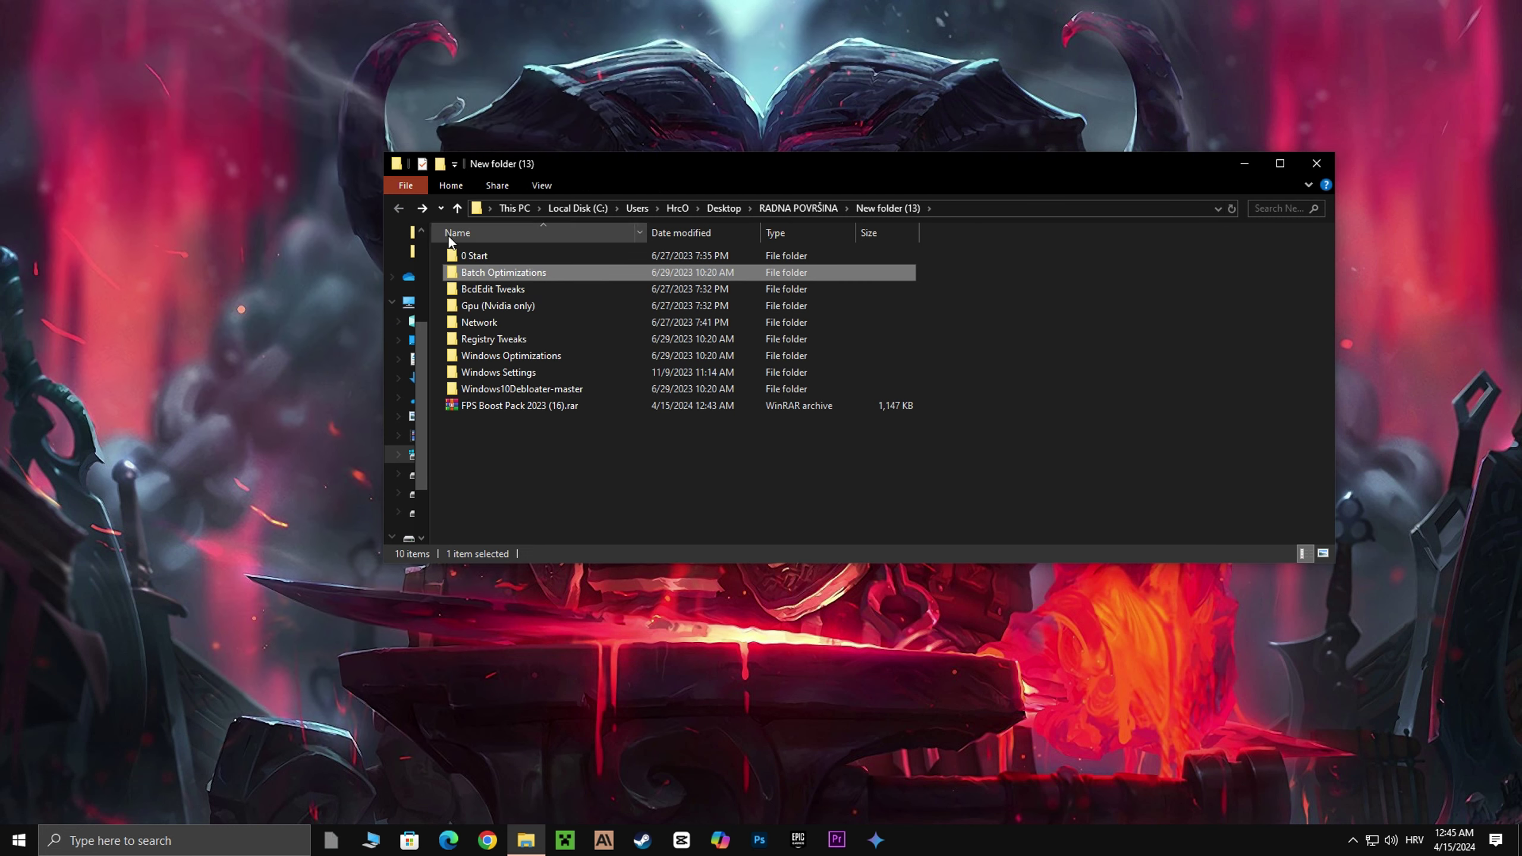
double_click(490, 289)
click(485, 257)
right_click(485, 257)
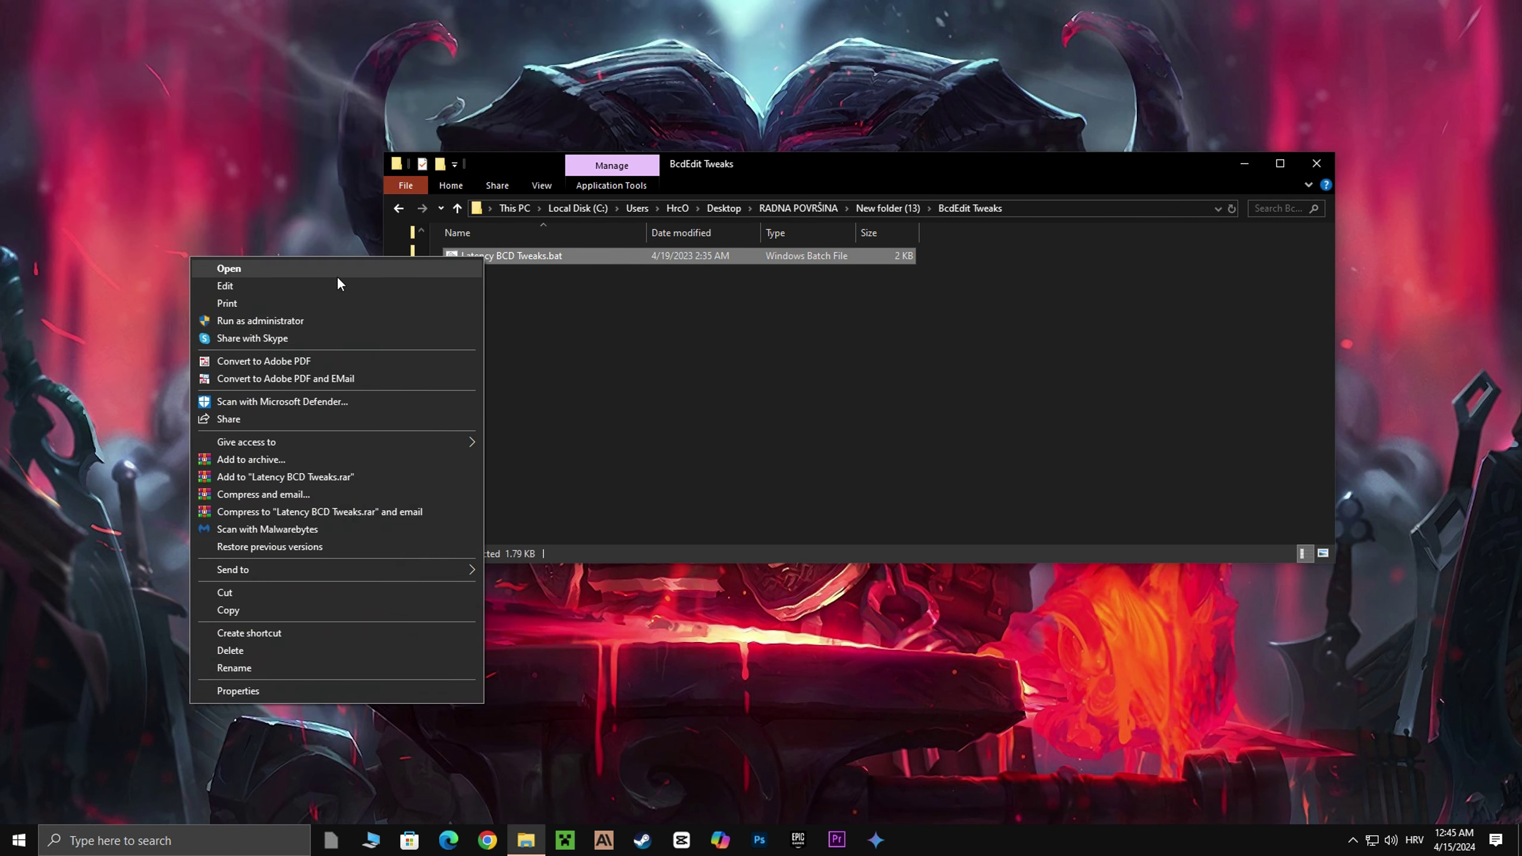
click(295, 320)
key(space)
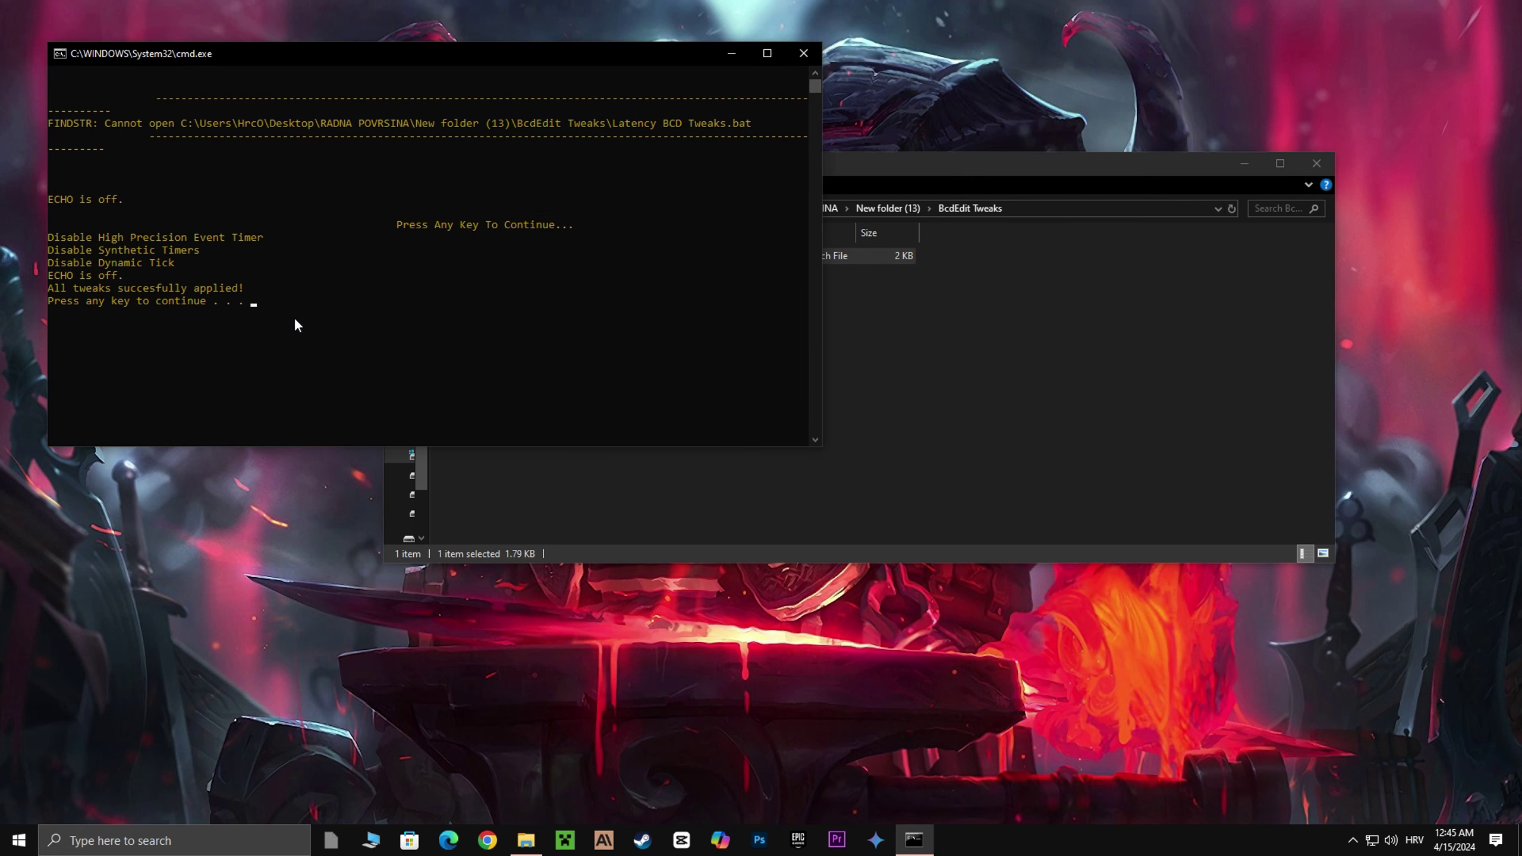
key(space)
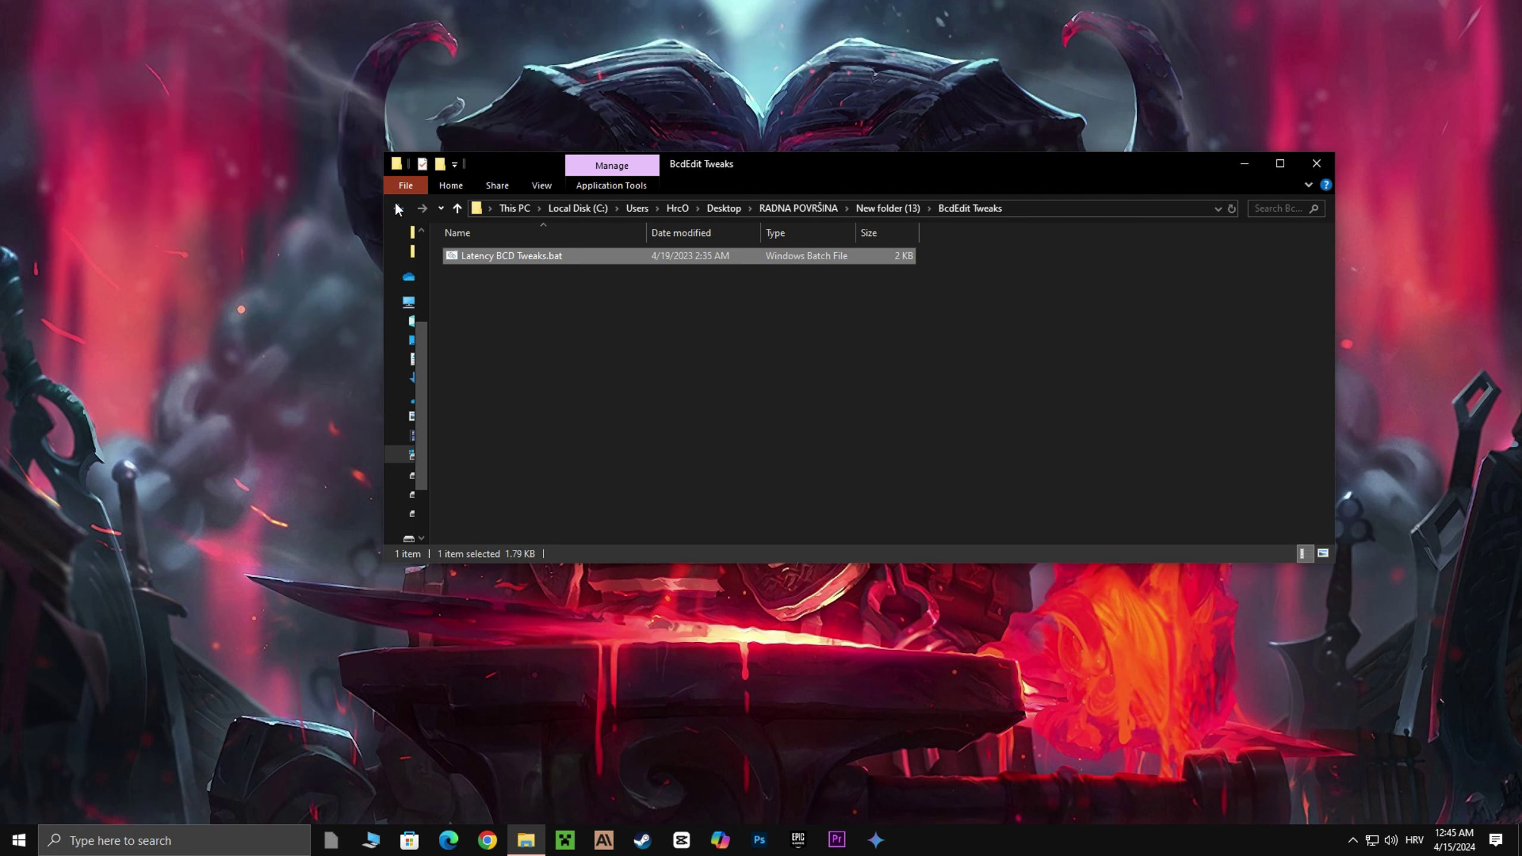
Run Advanced Hidden Nvidia Gpu Tweaks.bat as administrator from the Hidden Reg Tweaks folder inside Gpu (Nvidia only).
click(397, 208)
double_click(481, 300)
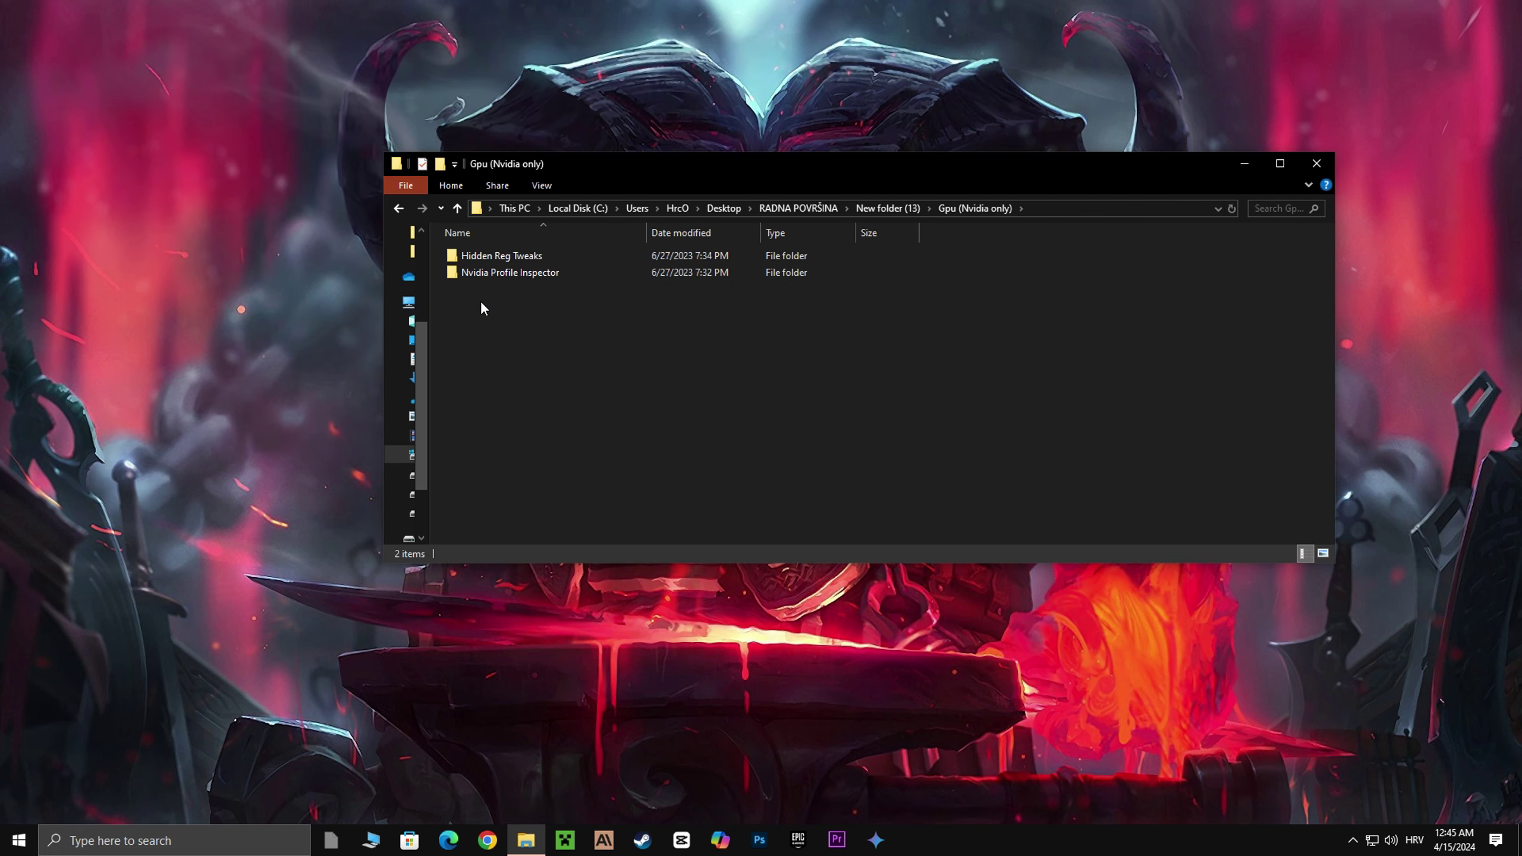
double_click(483, 256)
click(483, 252)
right_click(483, 253)
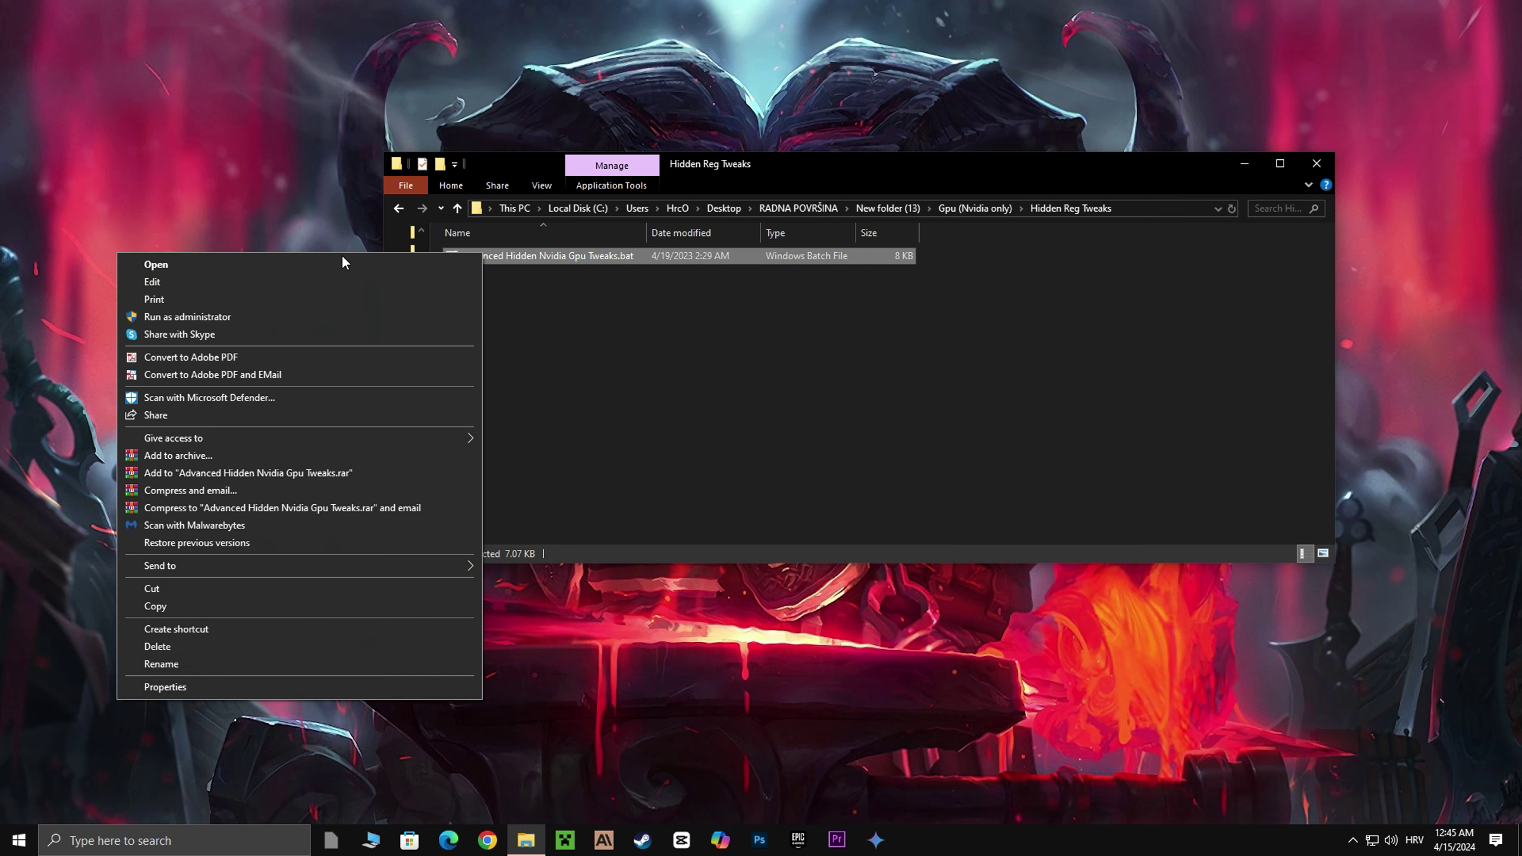
click(243, 318)
key(Return)
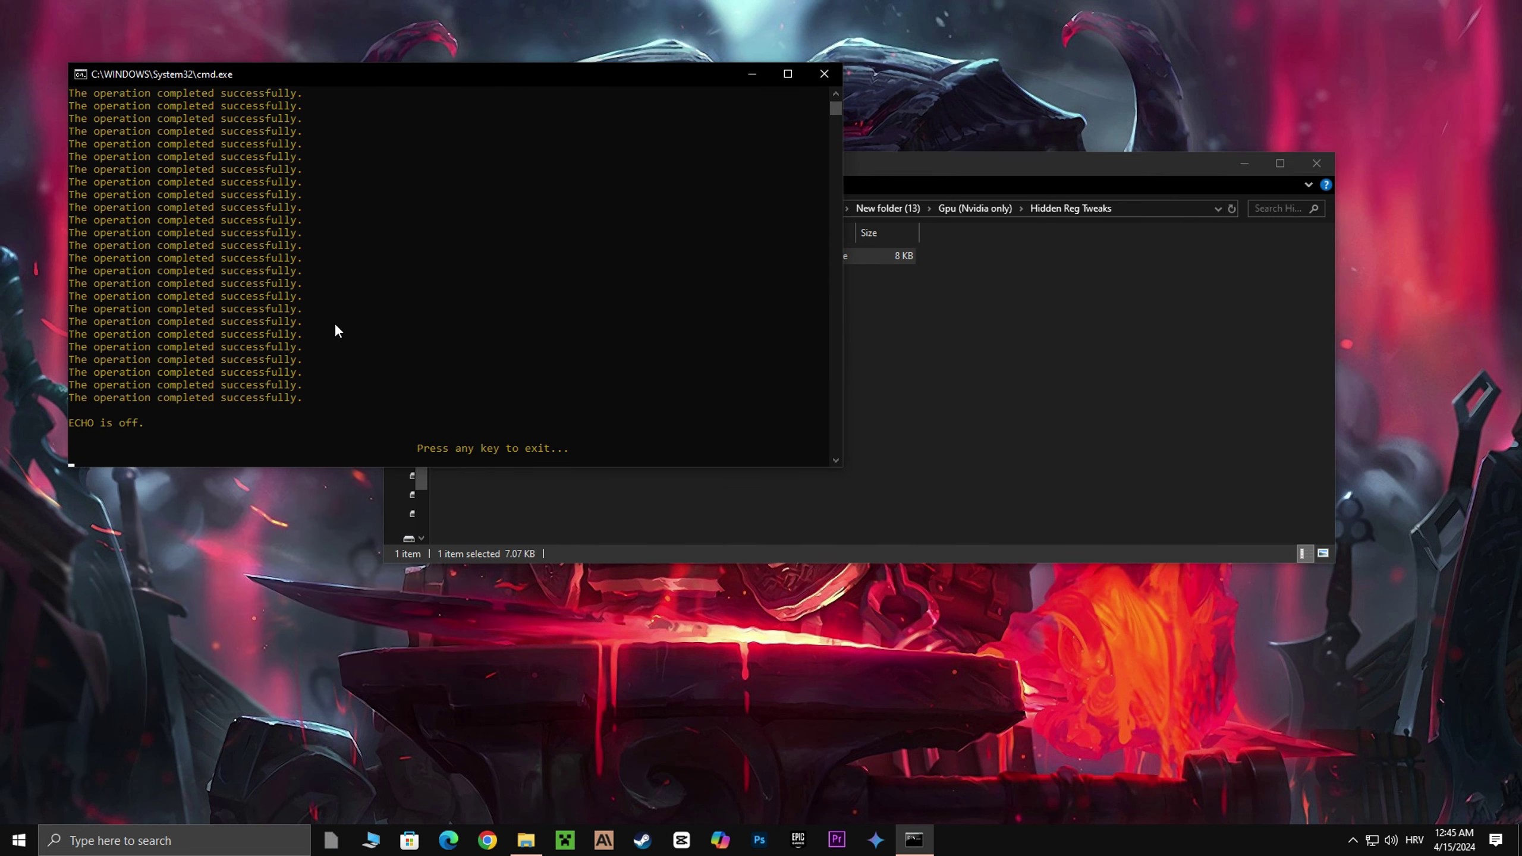
key(Return)
Launch !NvidiaProfileInspector.exe from the Nvidia Profile Inspector folder and move the folder window aside.
click(400, 211)
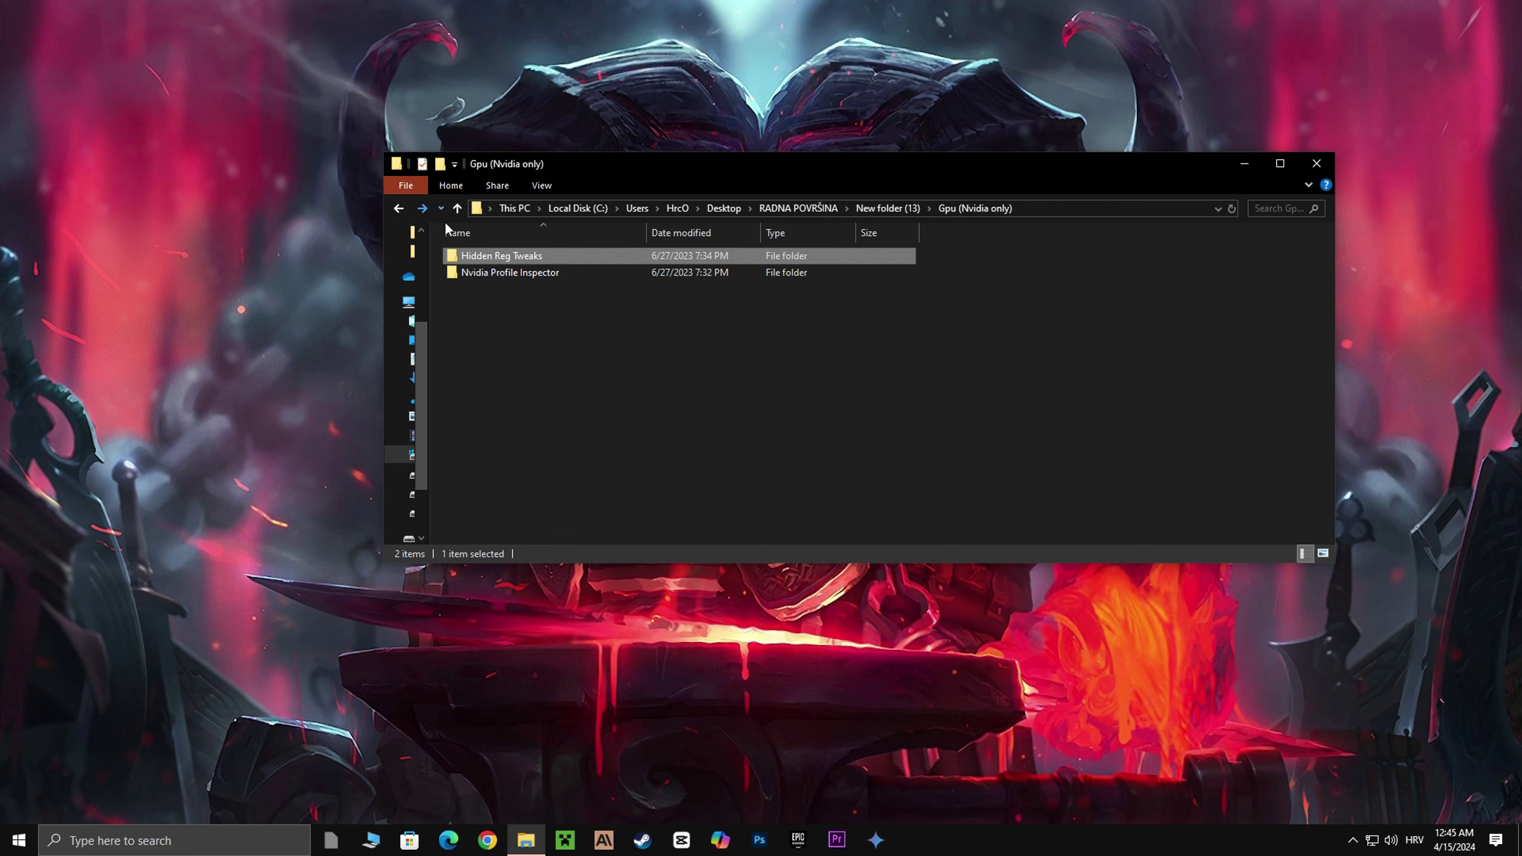
double_click(490, 273)
double_click(493, 271)
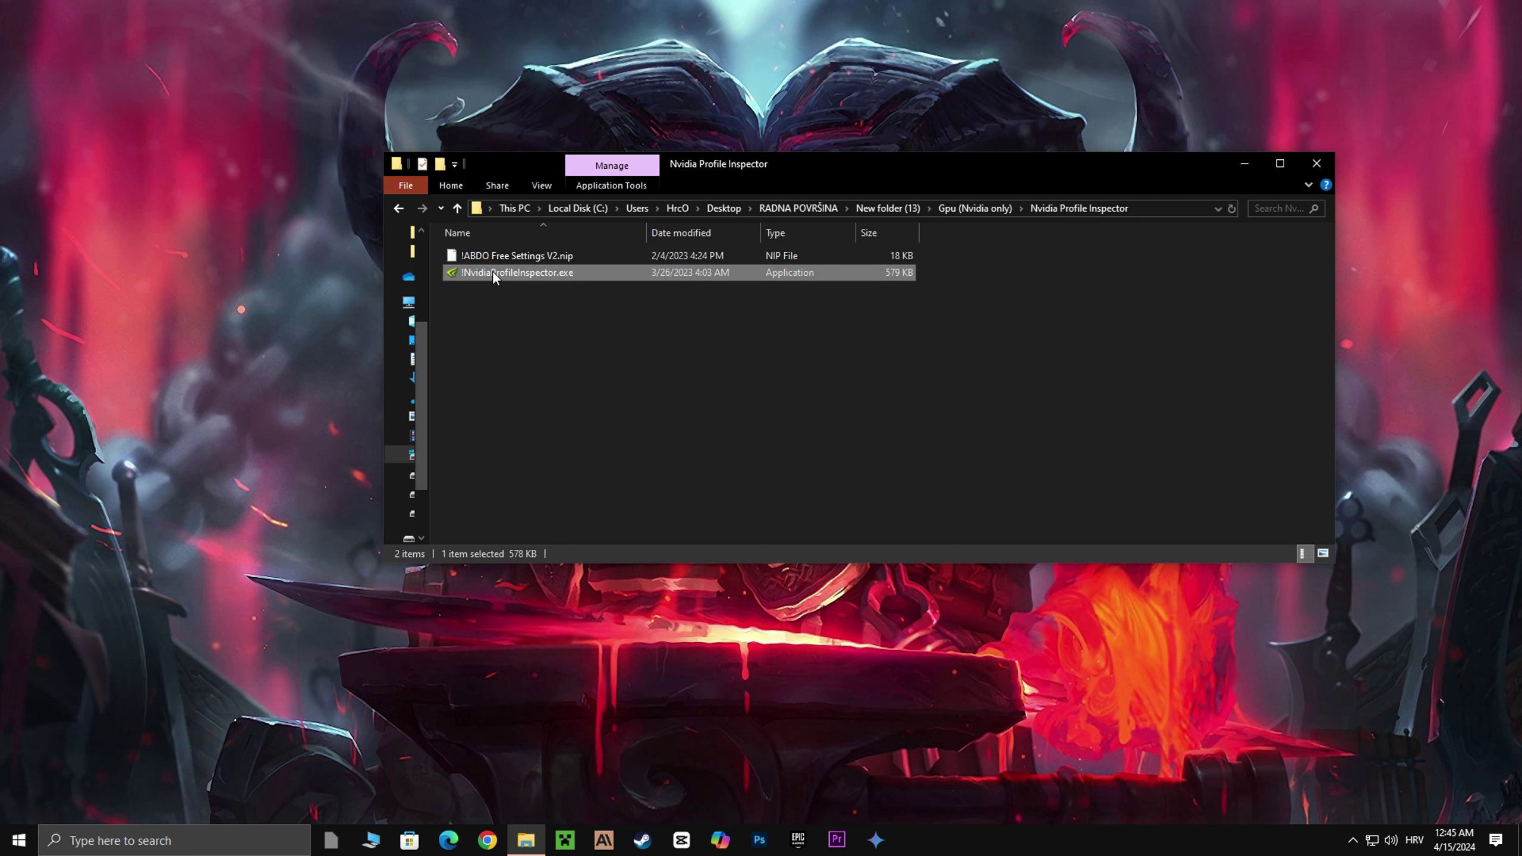
drag(859, 175, 607, 162)
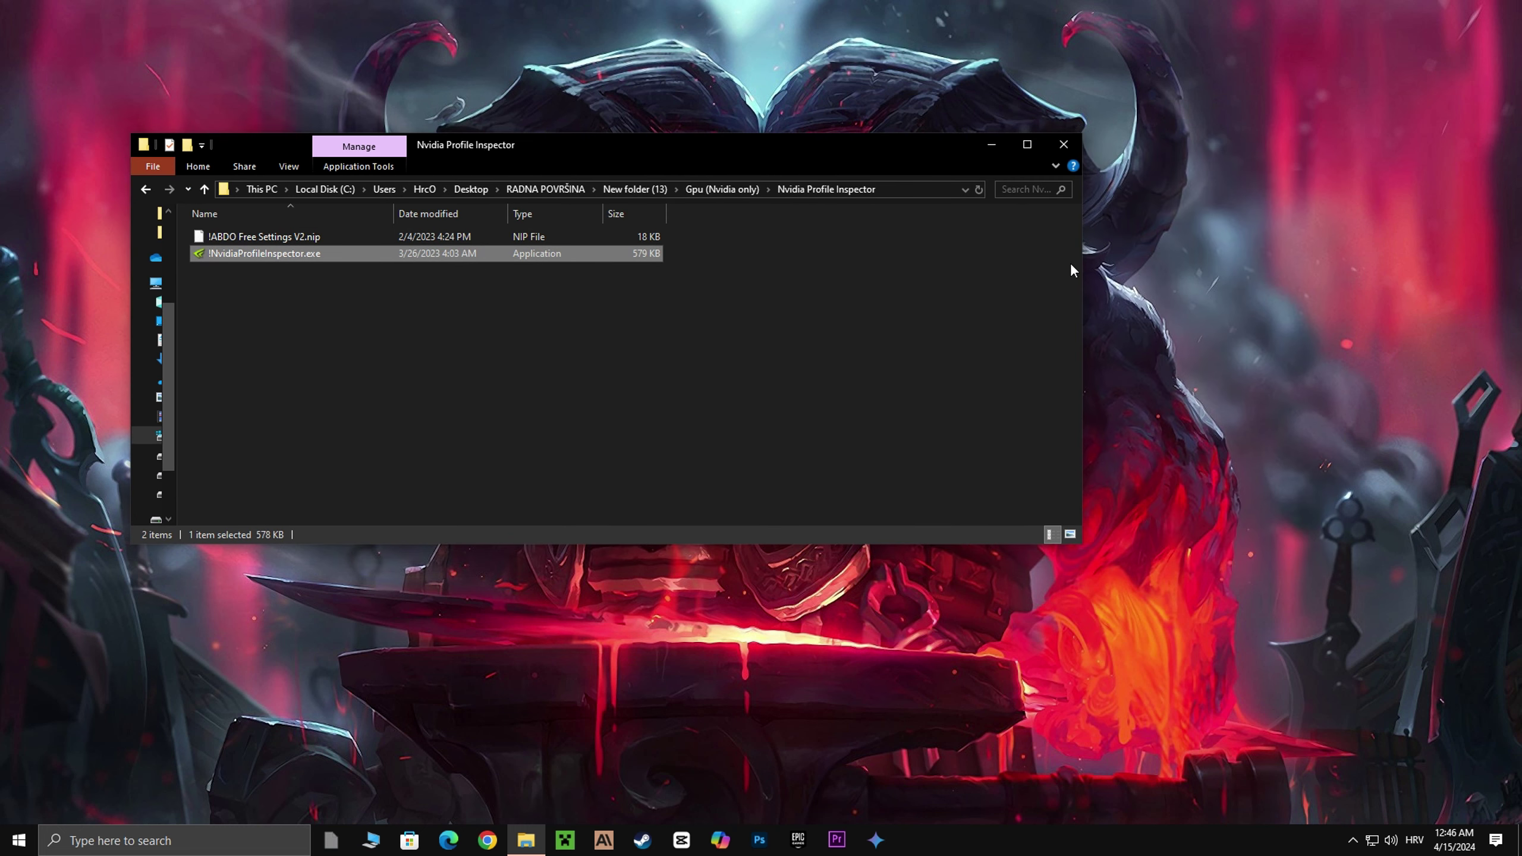
Load !ABDO Free Settings V2.nip into NVIDIA Profile Inspector and apply the changes to the _GLOBAL_DRIVER_PROFILE base profile.
drag(515, 237, 513, 269)
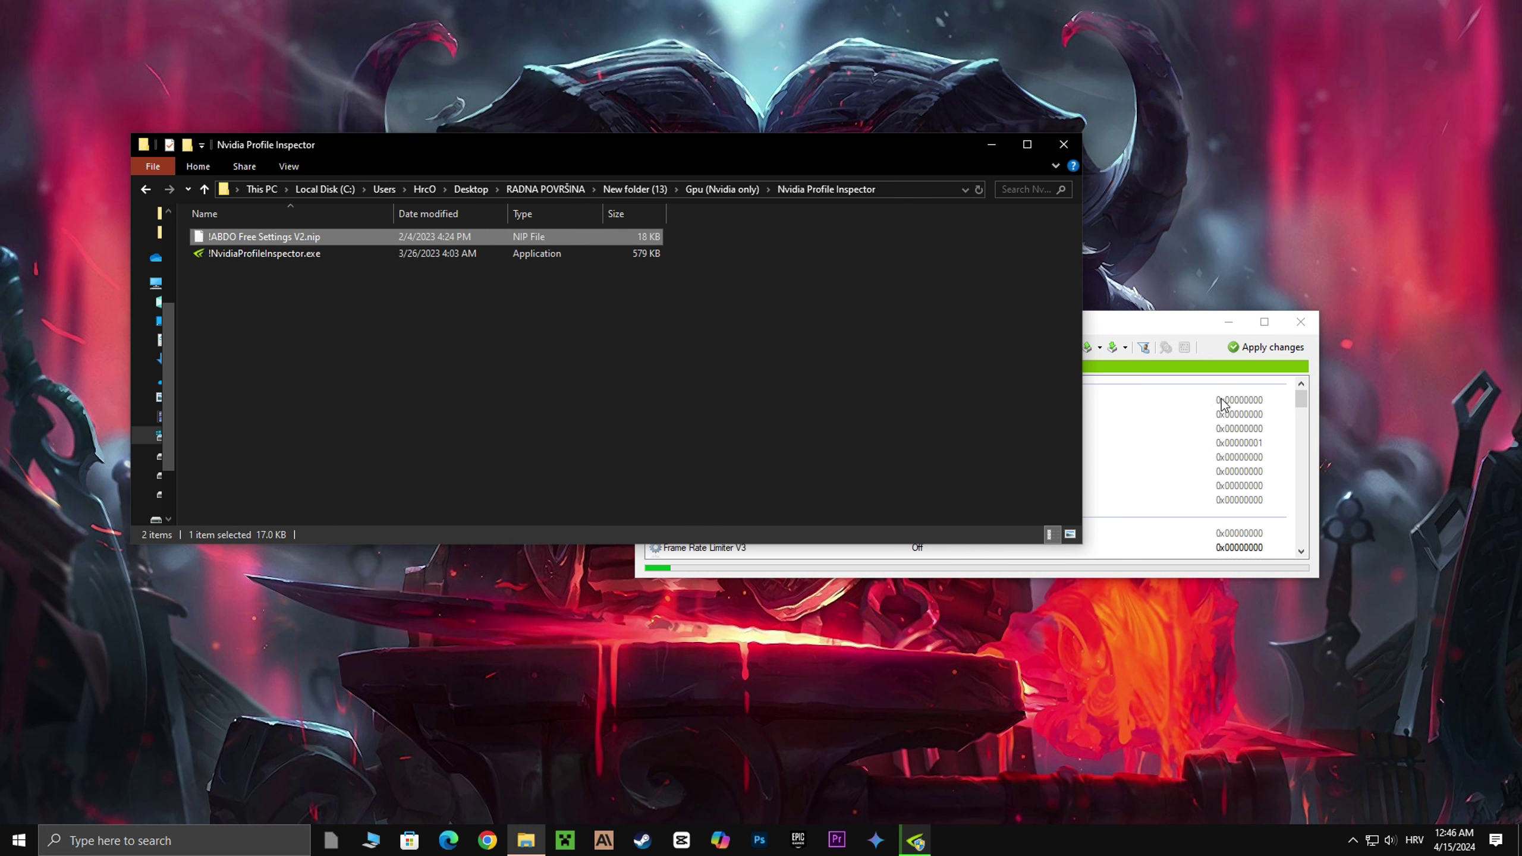
click(819, 477)
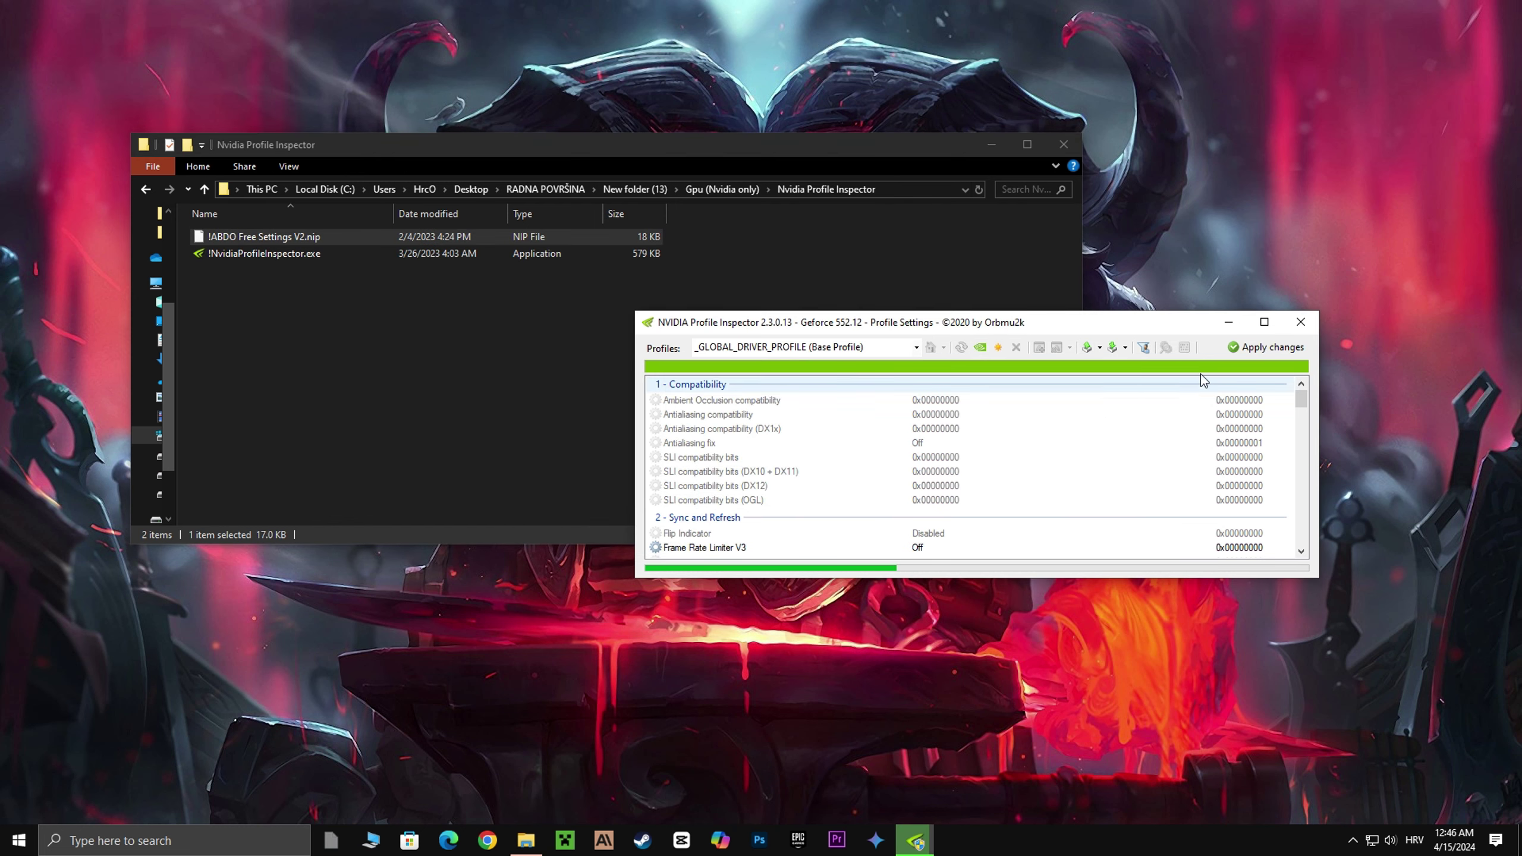
click(1268, 347)
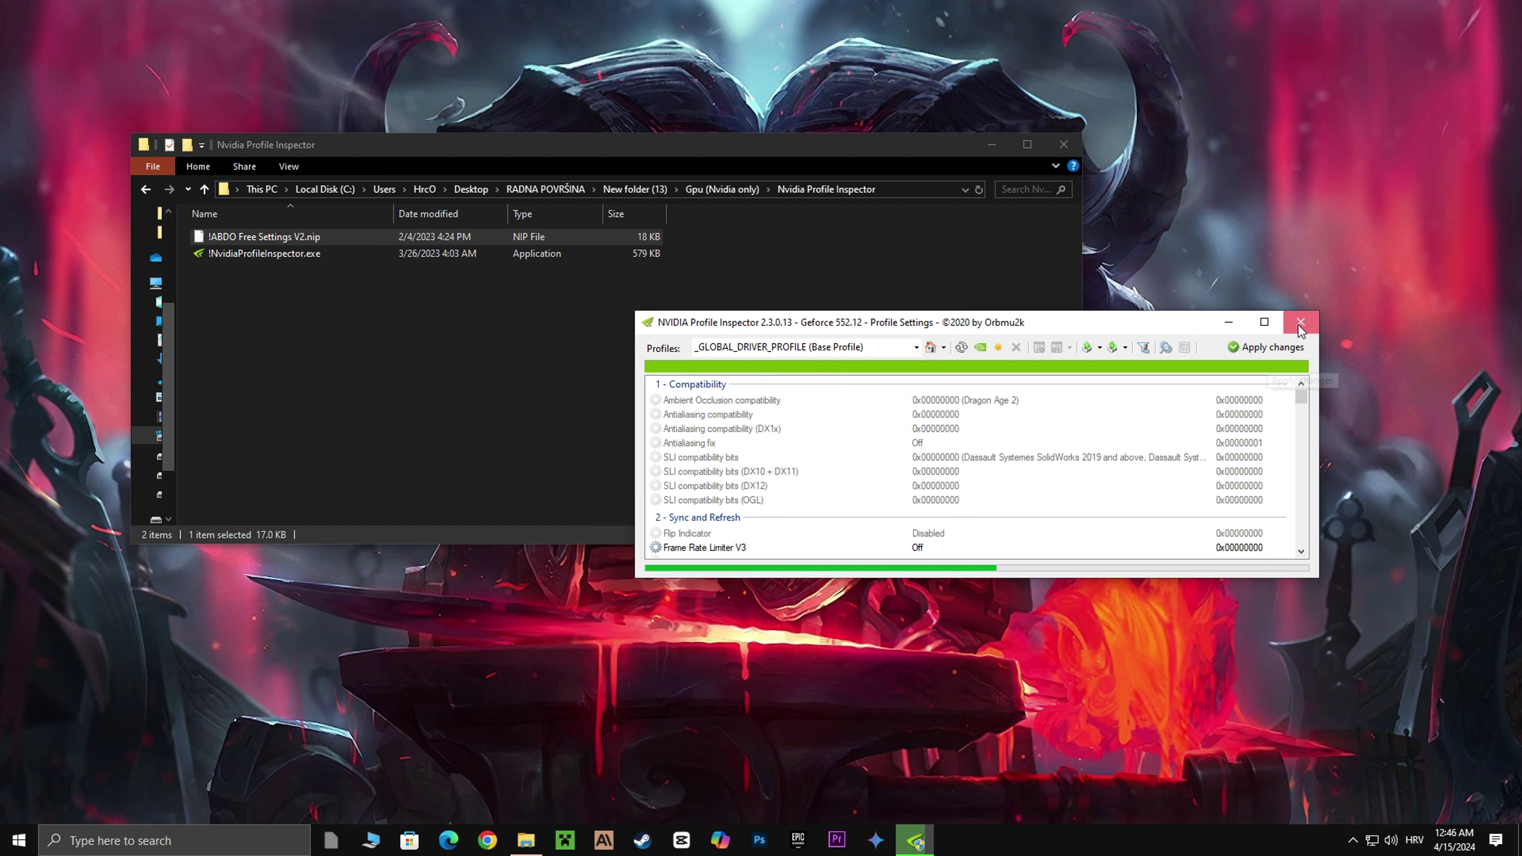